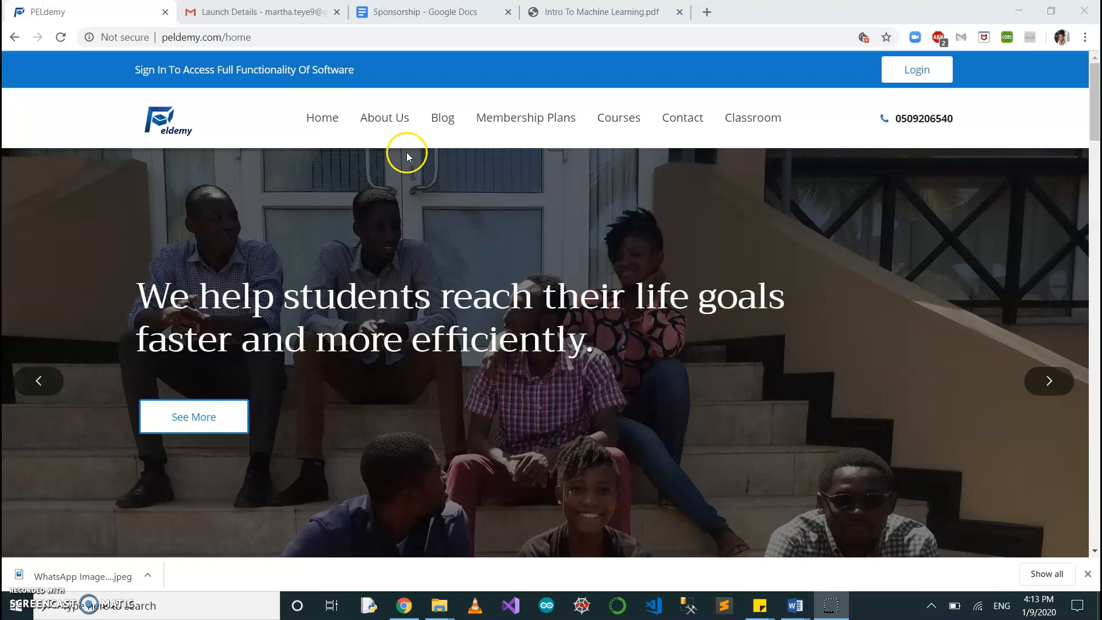
# Log in to the site with the account's e-mail and password.
pyautogui.click(925, 72)
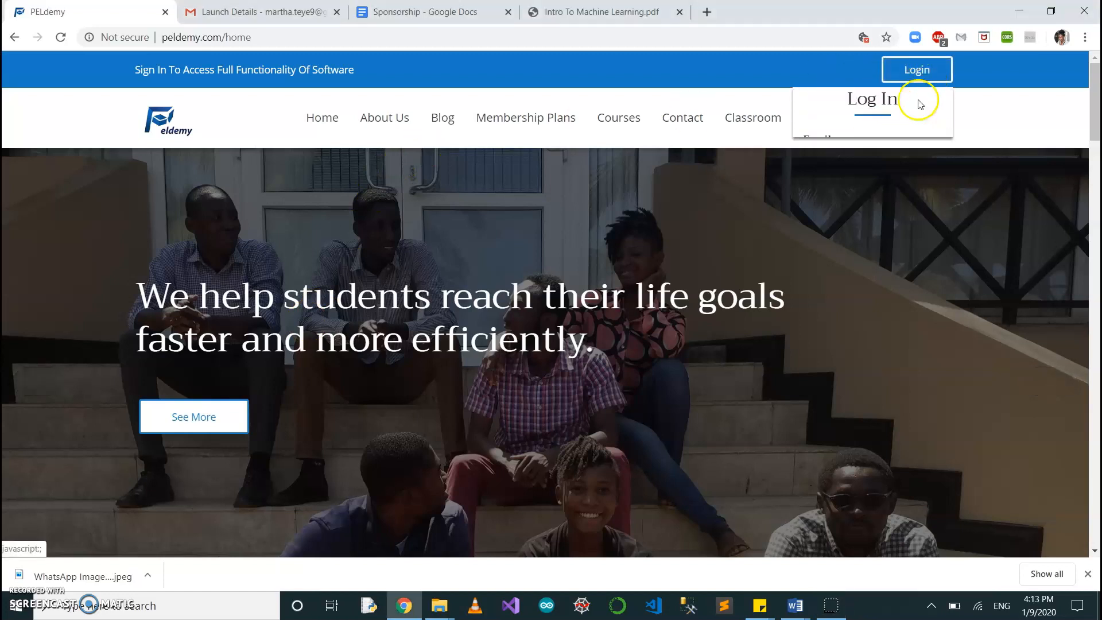
pyautogui.click(871, 178)
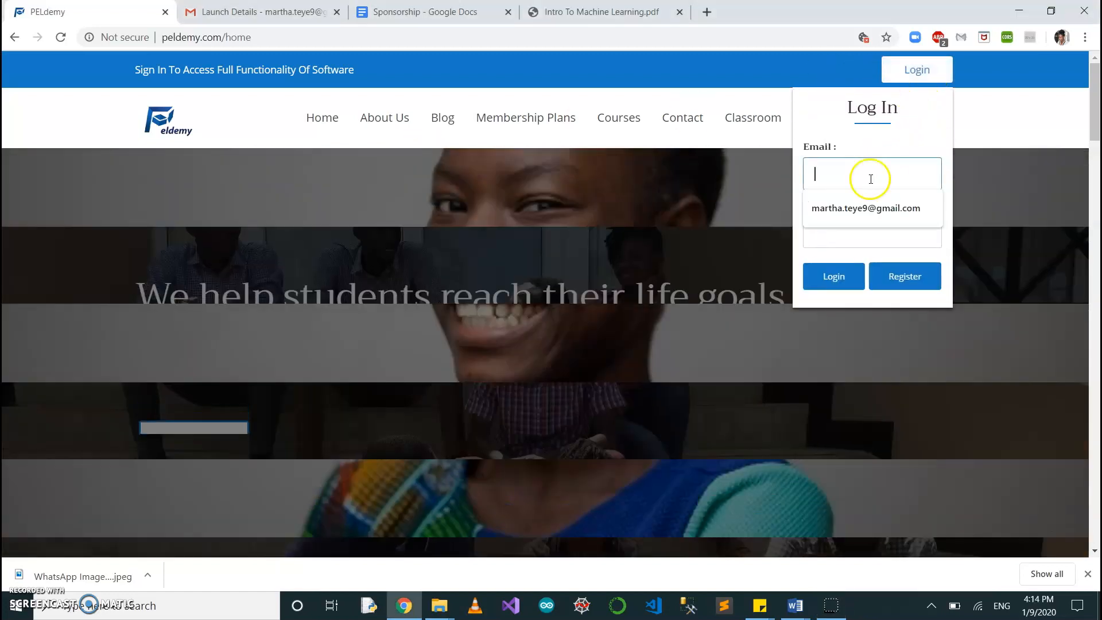
pyautogui.click(867, 208)
pyautogui.click(839, 228)
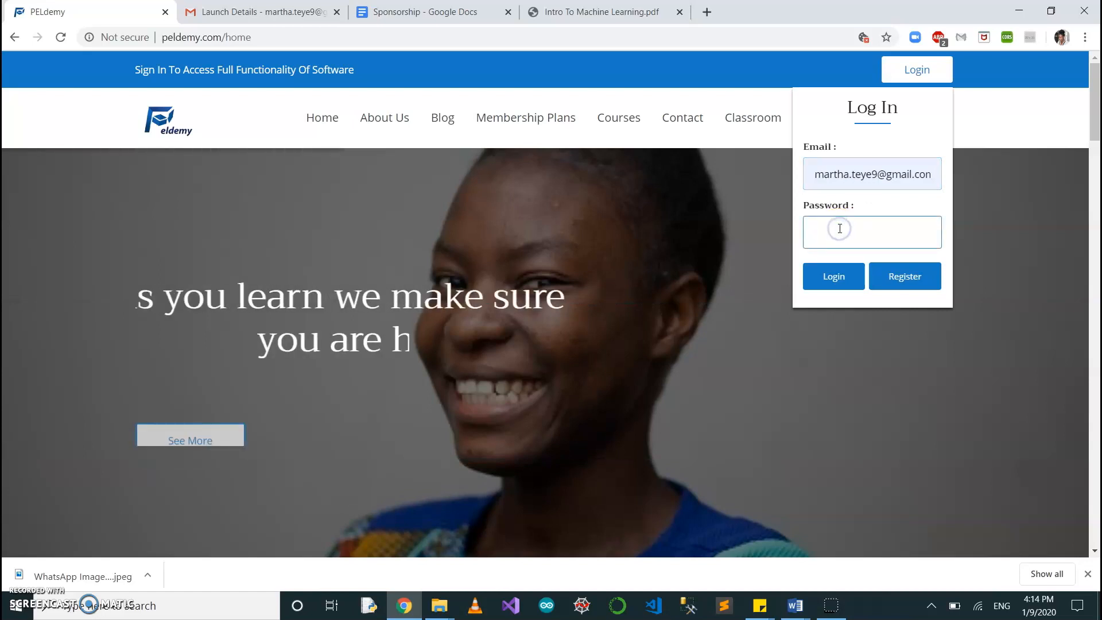
pyautogui.write('••')
pyautogui.click(832, 276)
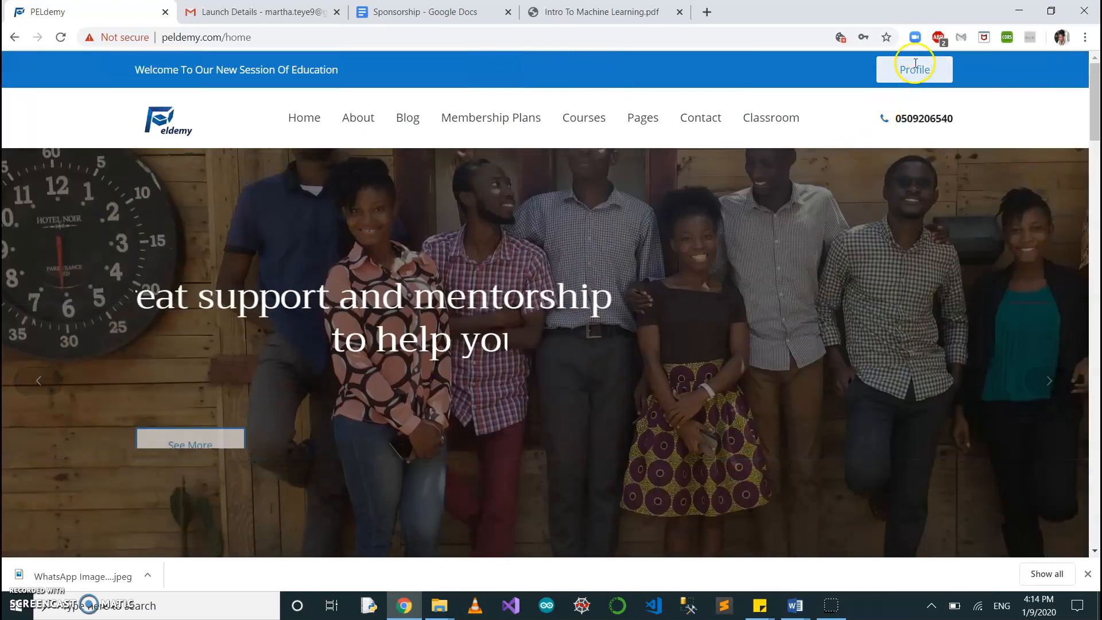
# View the signed-in account's user profile summary and close it again.
pyautogui.click(915, 68)
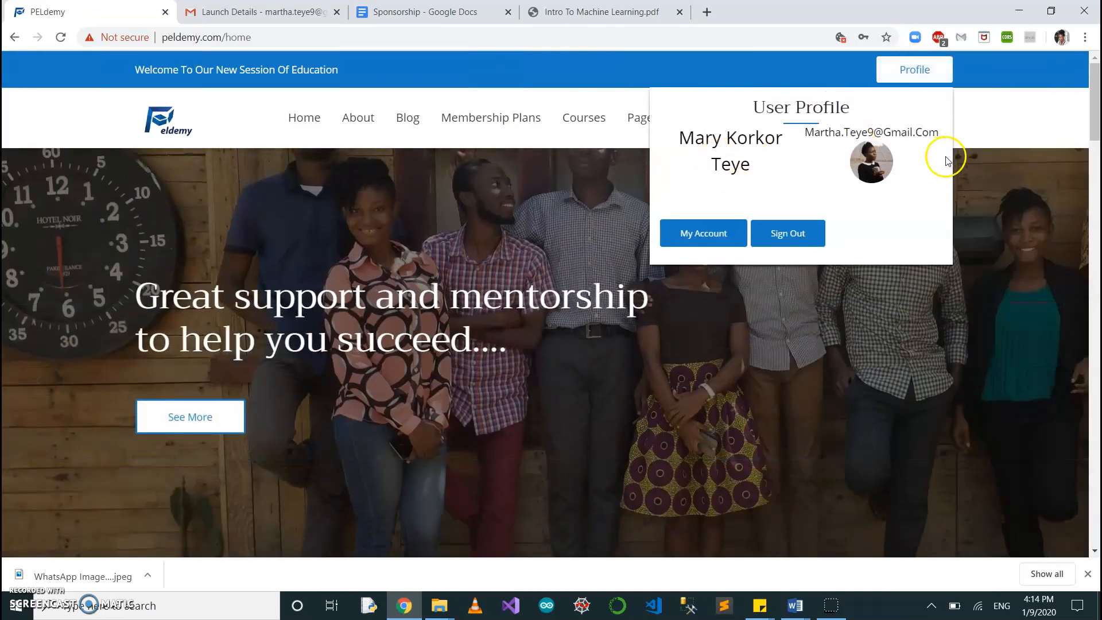
pyautogui.click(895, 314)
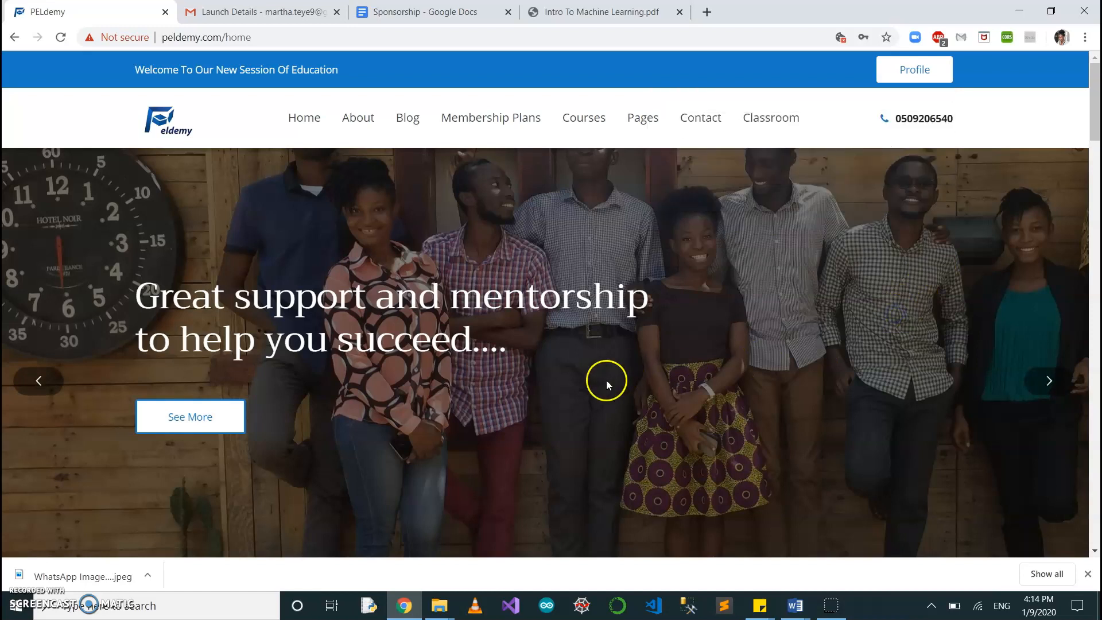
pyautogui.scroll(-1, 606, 381)
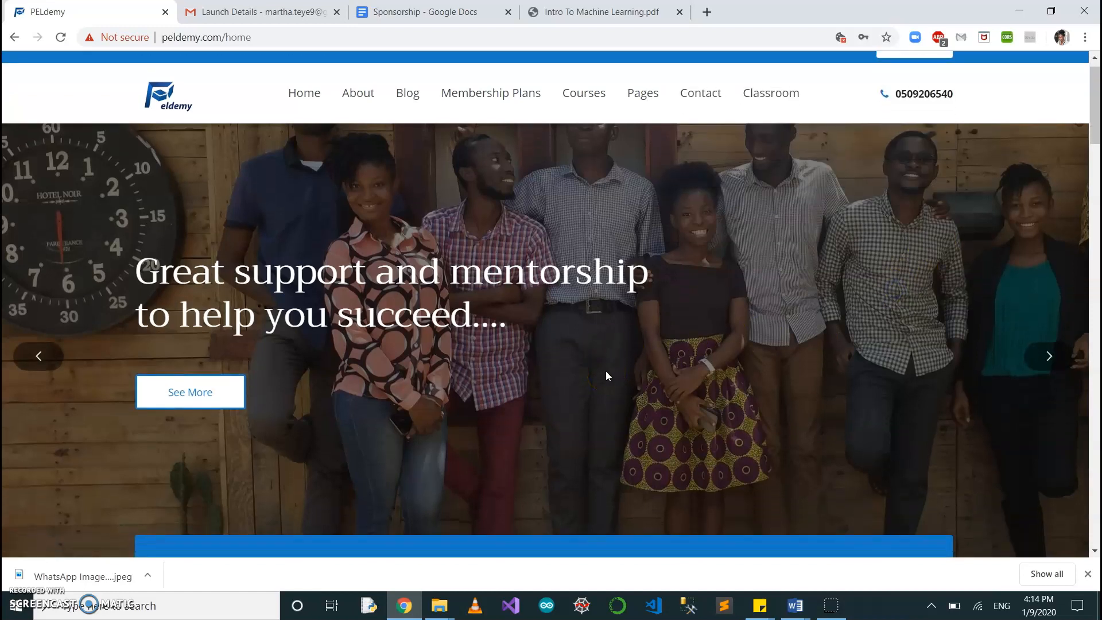
pyautogui.scroll(1, 607, 372)
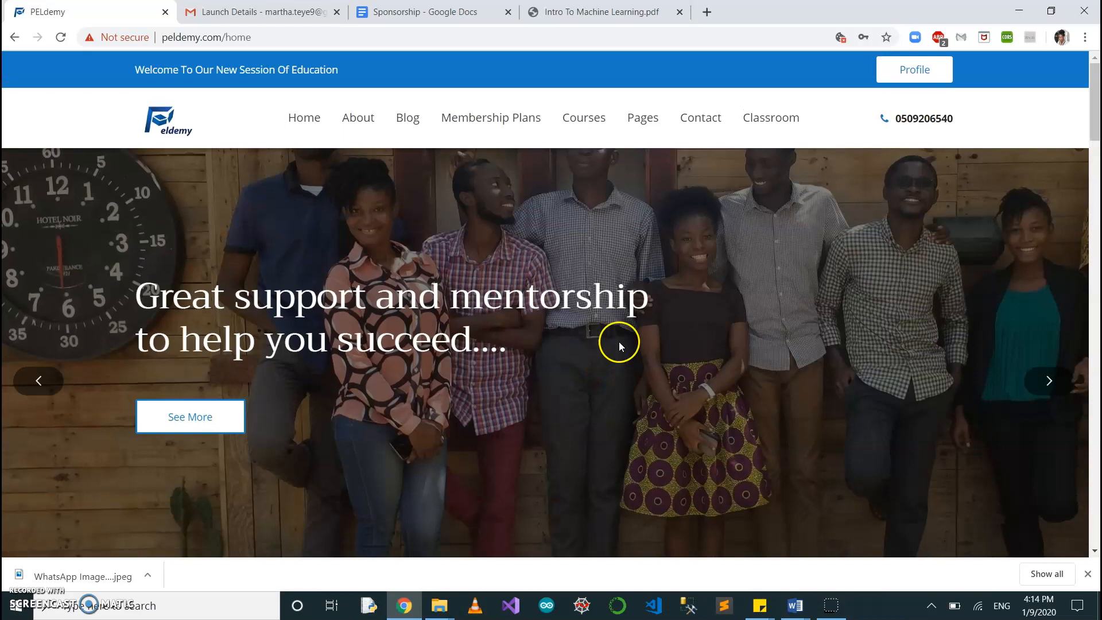
# Open the Manage Courses page and look through the existing courses.
pyautogui.moveTo(644, 119)
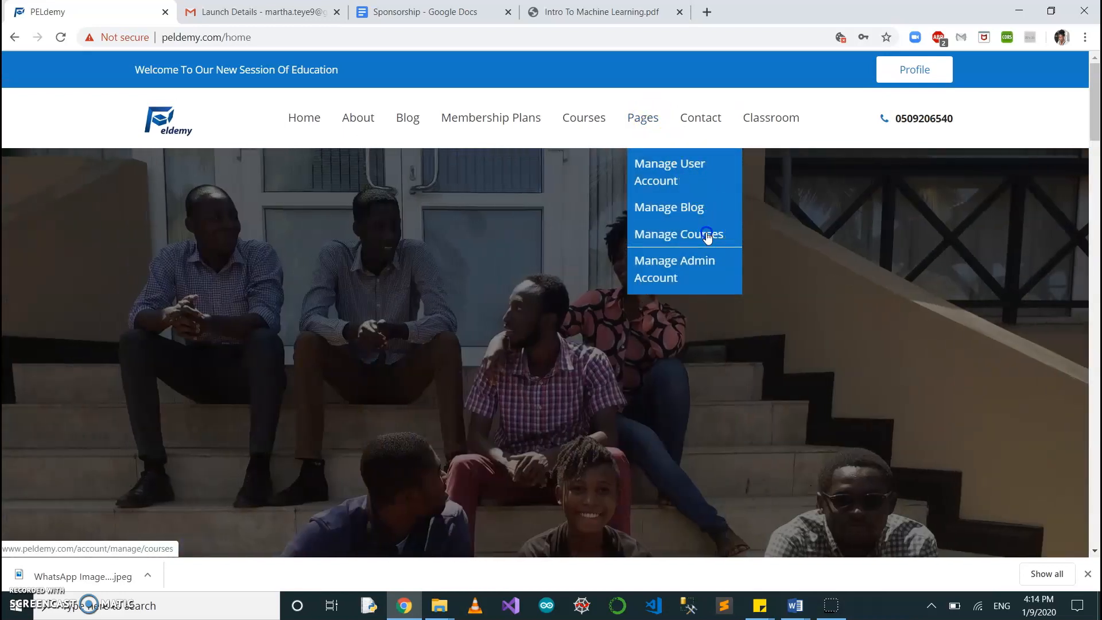
pyautogui.click(707, 237)
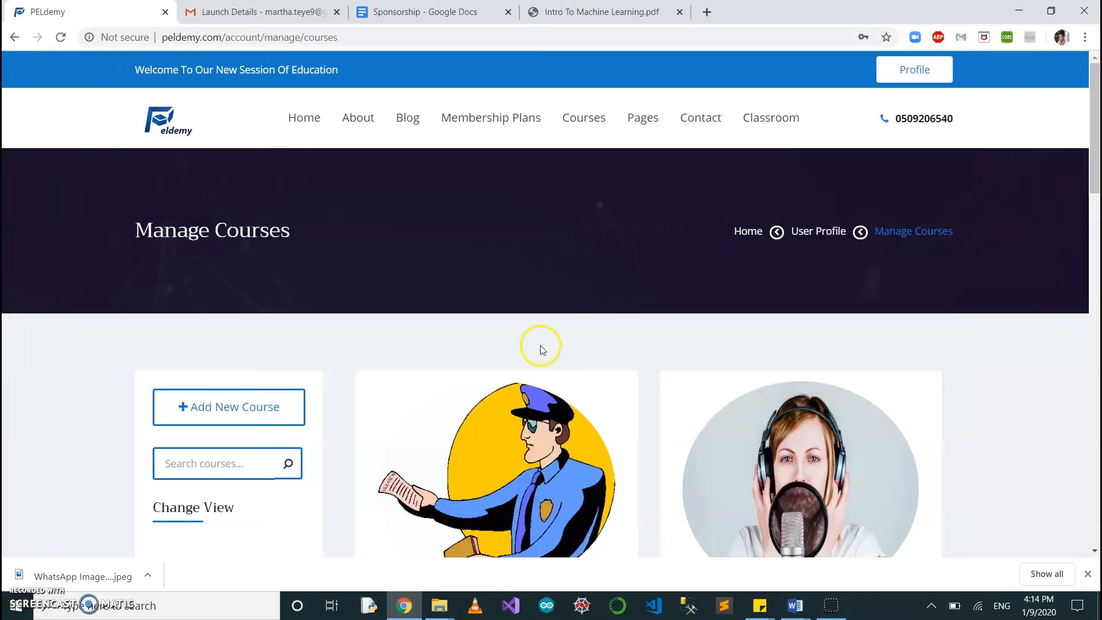
pyautogui.scroll(-2, 310, 416)
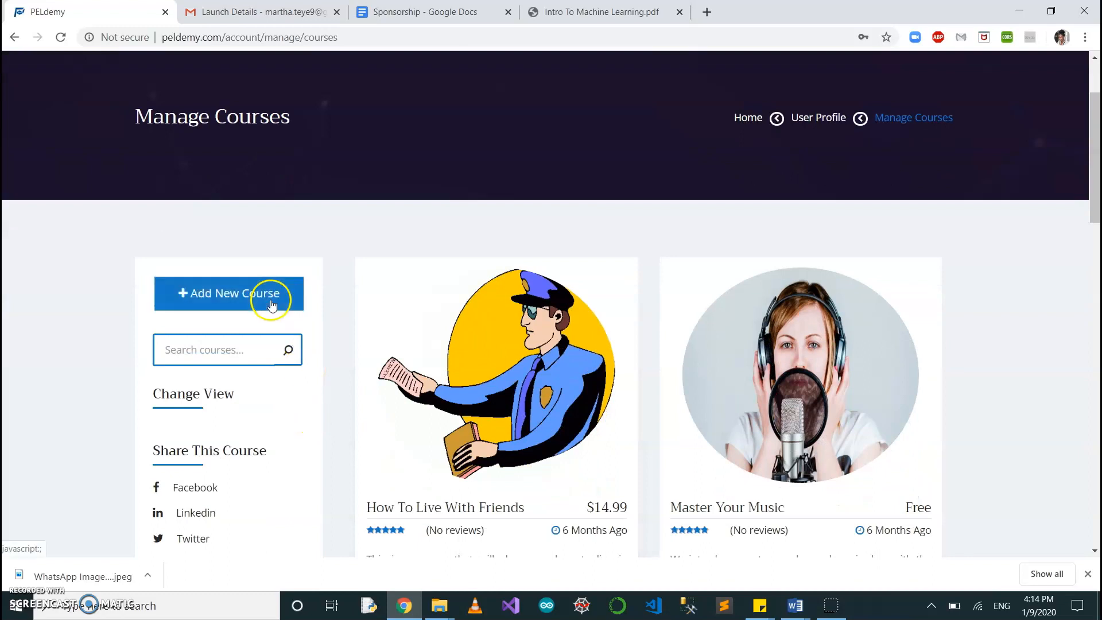
pyautogui.scroll(-10, 552, 440)
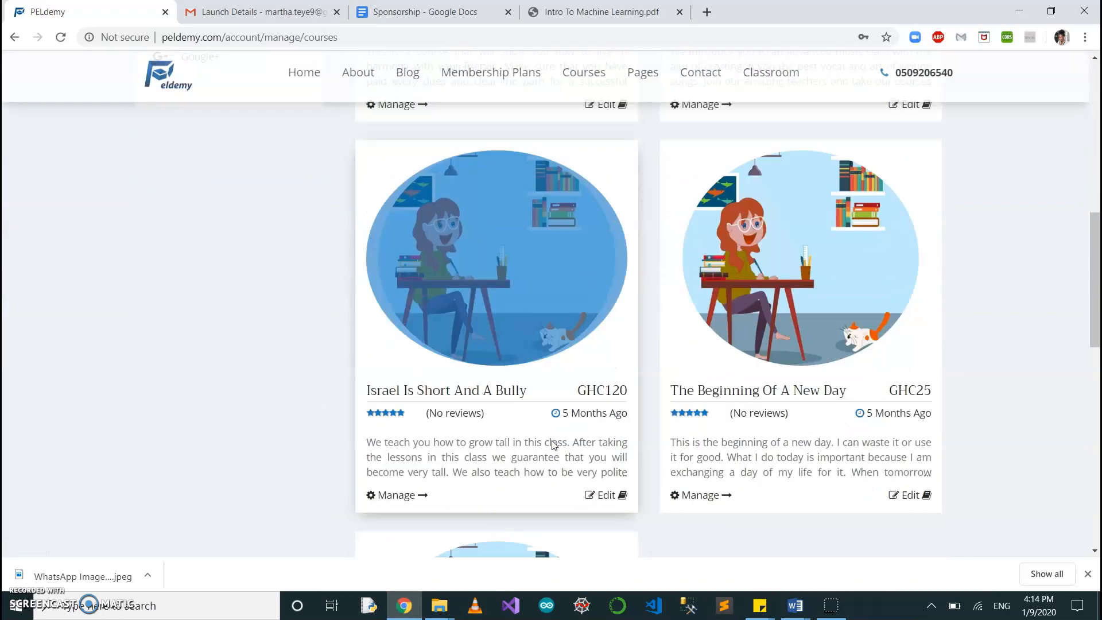
pyautogui.scroll(-5, 552, 437)
pyautogui.scroll(9, 552, 437)
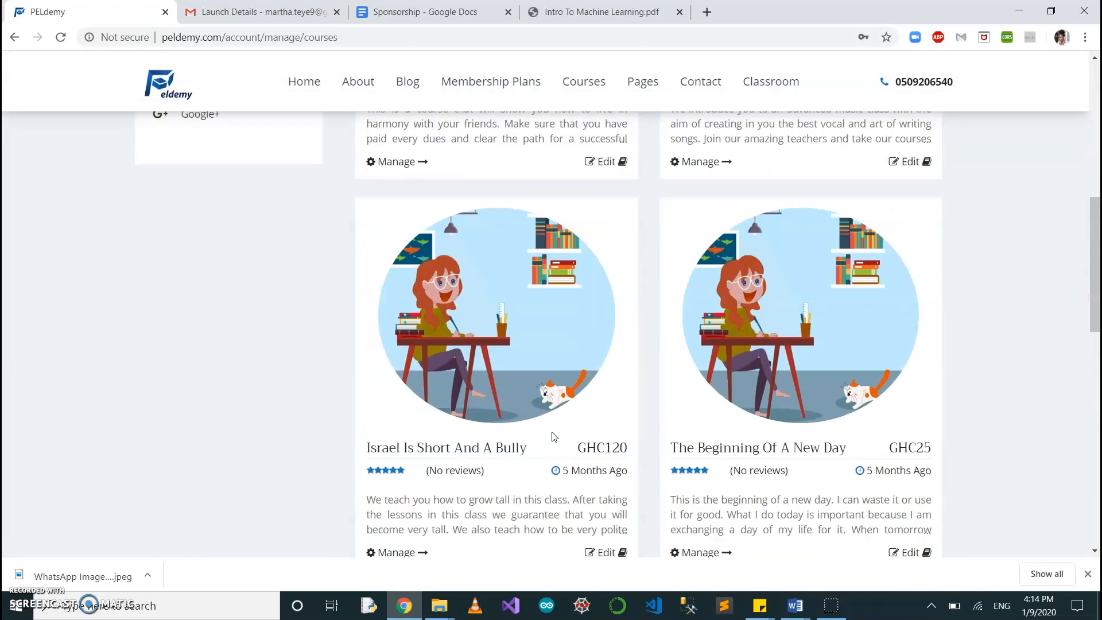
pyautogui.scroll(7, 552, 431)
pyautogui.scroll(-3, 554, 430)
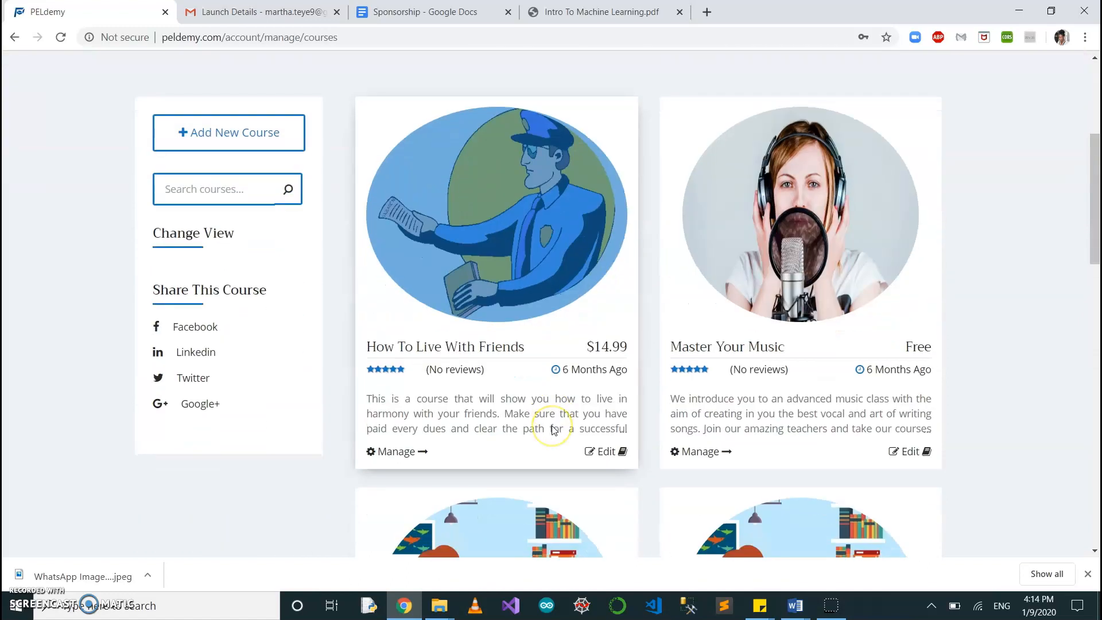
# Start a new course and enter the title Introduction to Machine Learning, using the PDF as reference.
pyautogui.click(213, 143)
pyautogui.click(490, 170)
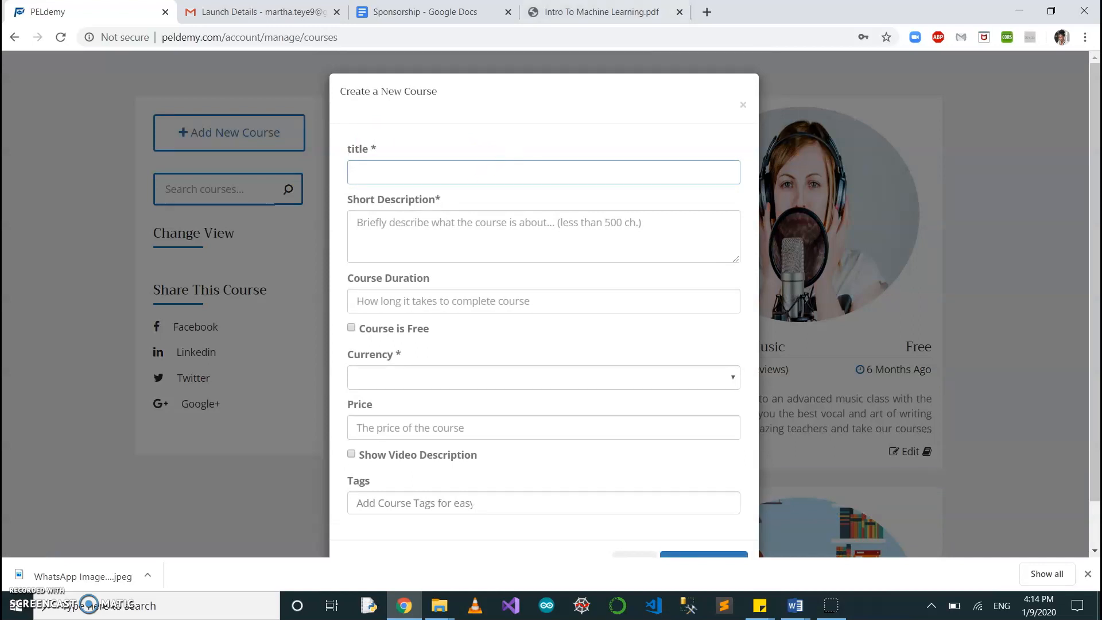
pyautogui.click(626, 8)
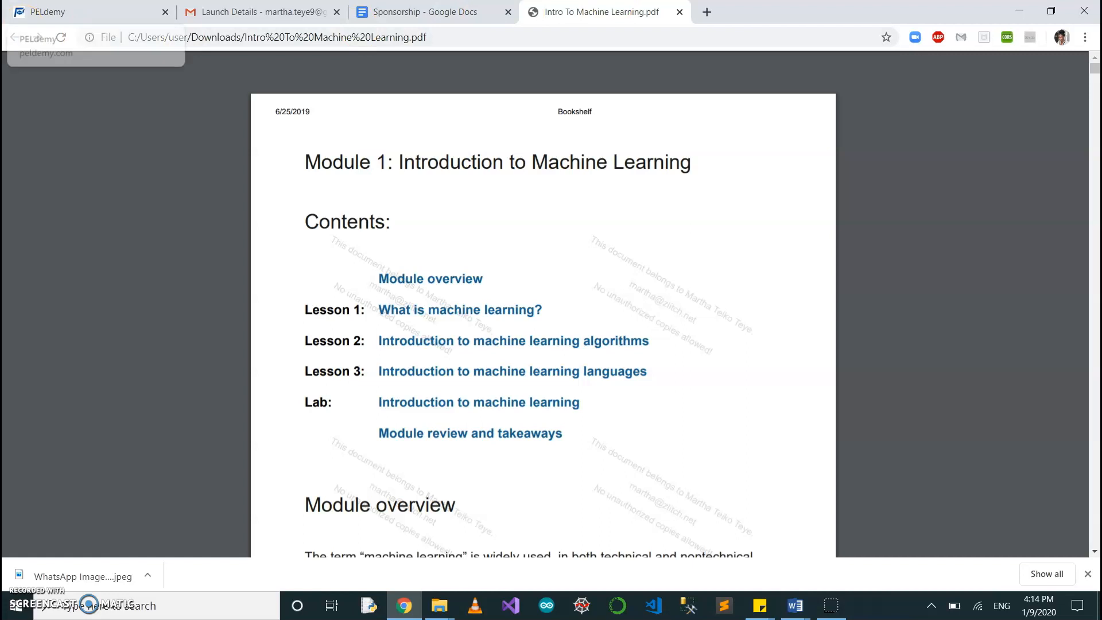
pyautogui.click(72, 9)
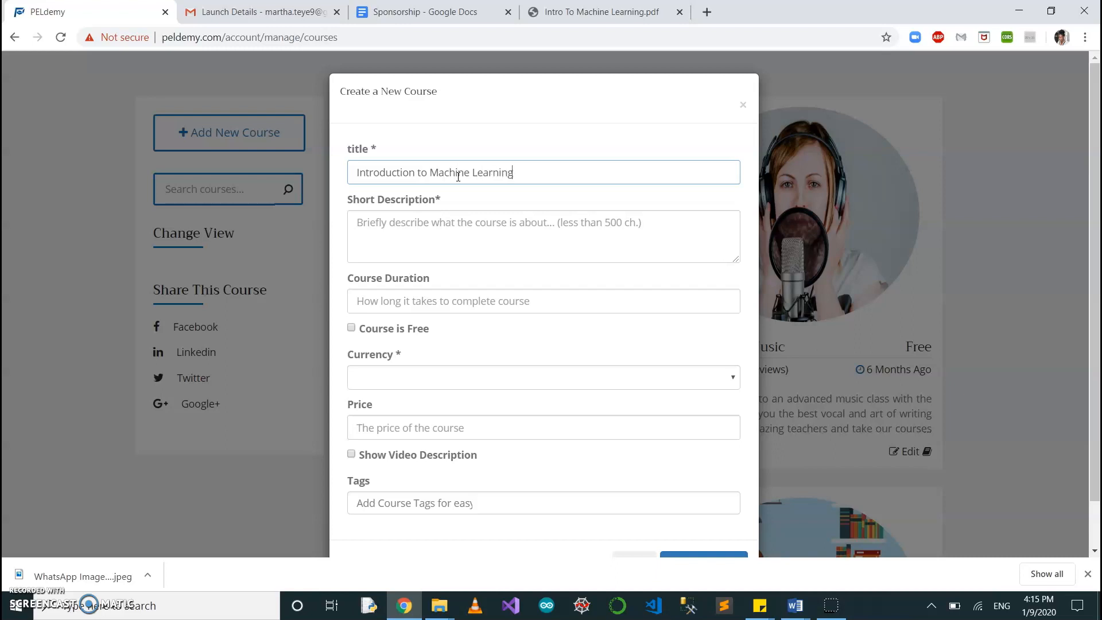
# Copy the first Module overview paragraph from Intro To Machine Learning.pdf into the course's short description.
pyautogui.click(433, 225)
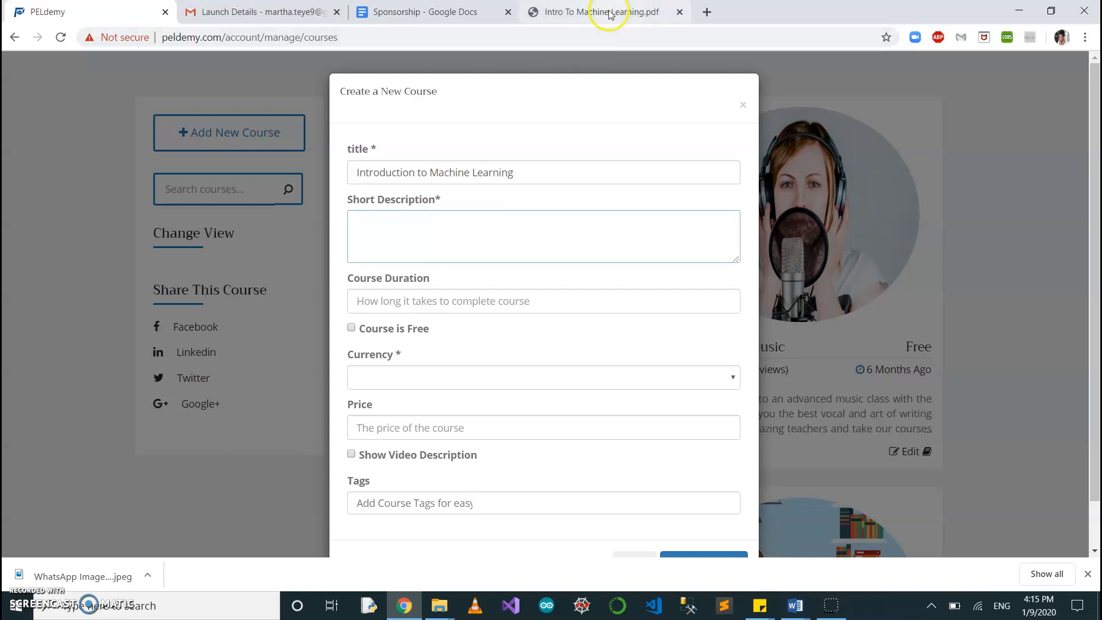
pyautogui.click(610, 12)
pyautogui.scroll(-5, 546, 282)
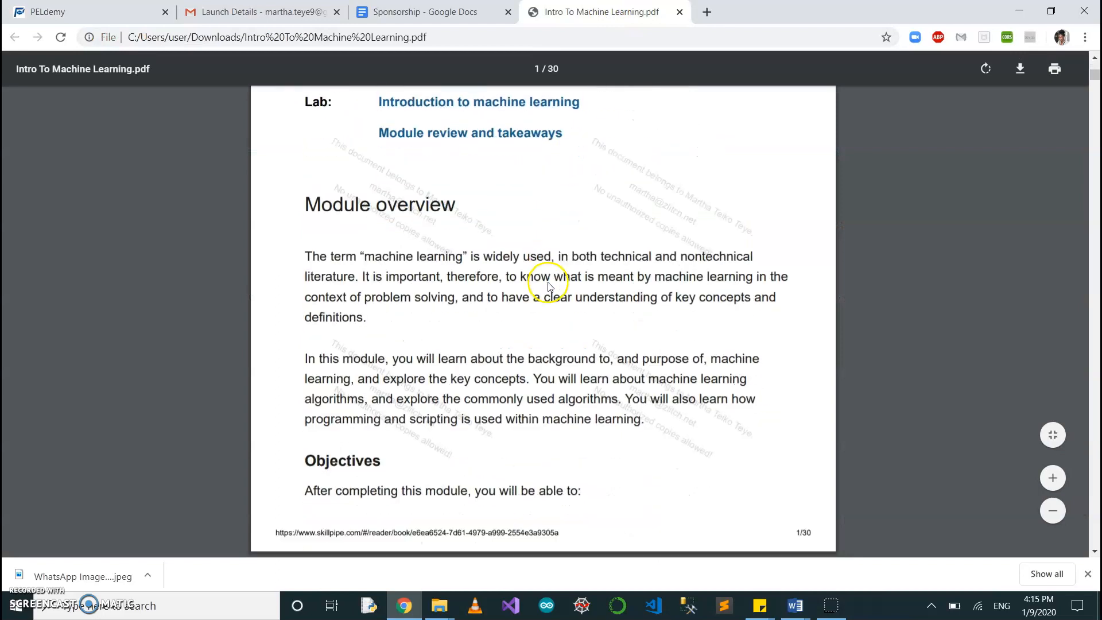
pyautogui.moveTo(305, 248); pyautogui.dragTo(367, 312)
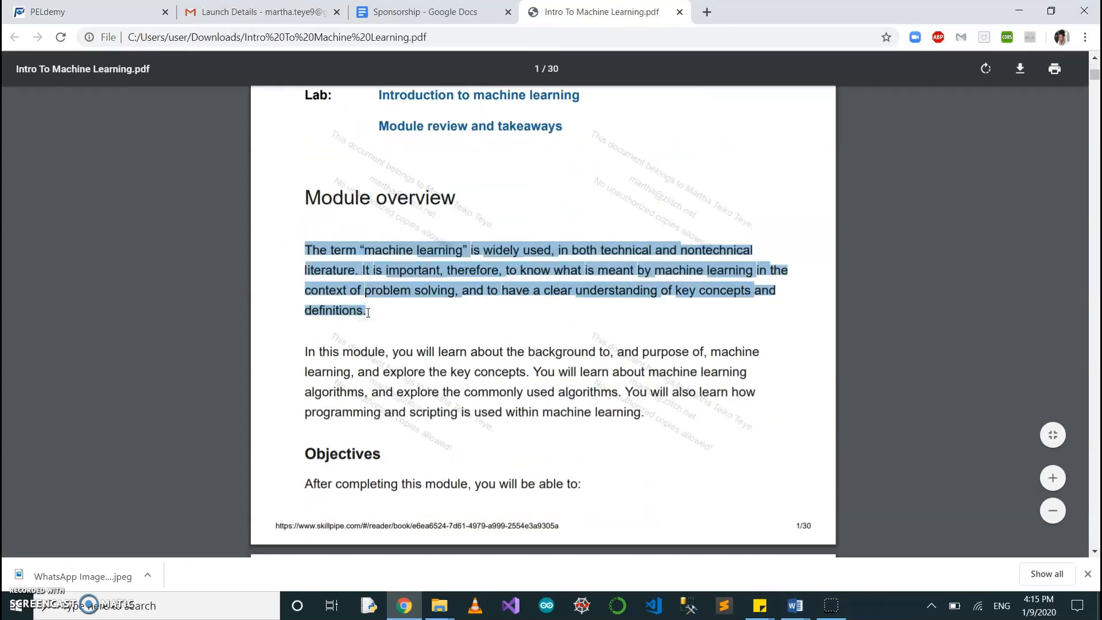
pyautogui.click(66, 12)
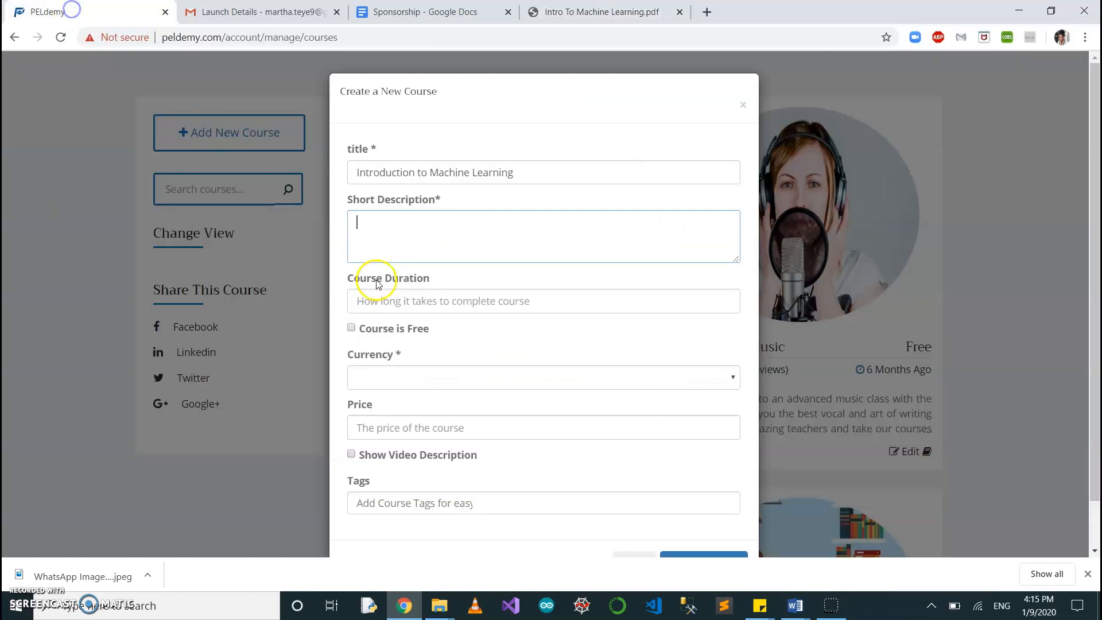
pyautogui.click(401, 229)
pyautogui.hotkey('ctrl', 'v')
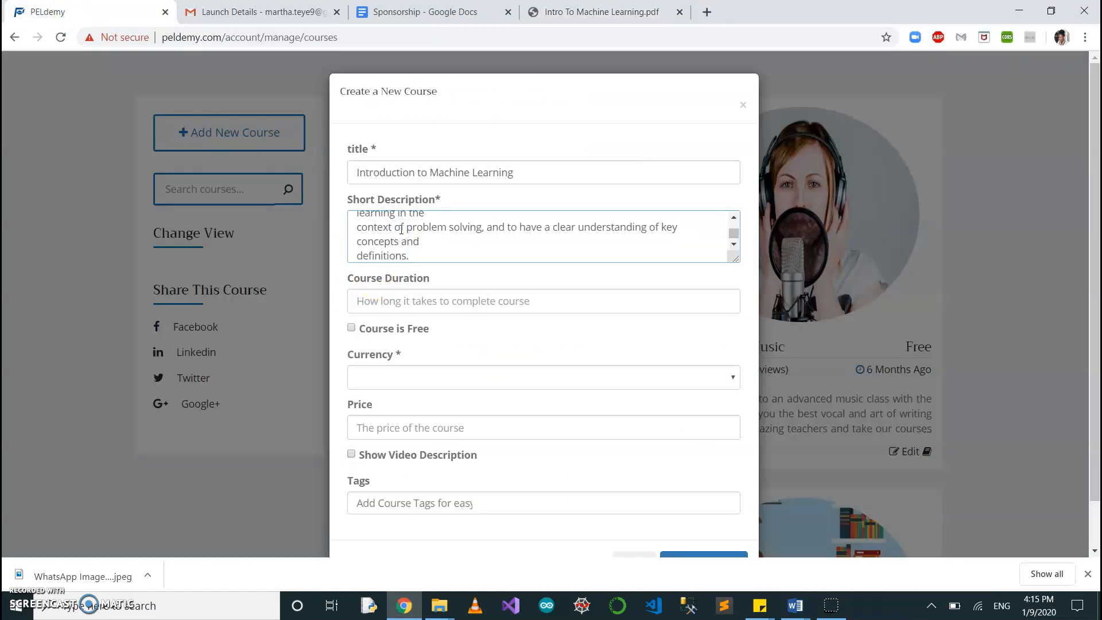
pyautogui.scroll(5, 434, 242)
pyautogui.click(435, 245)
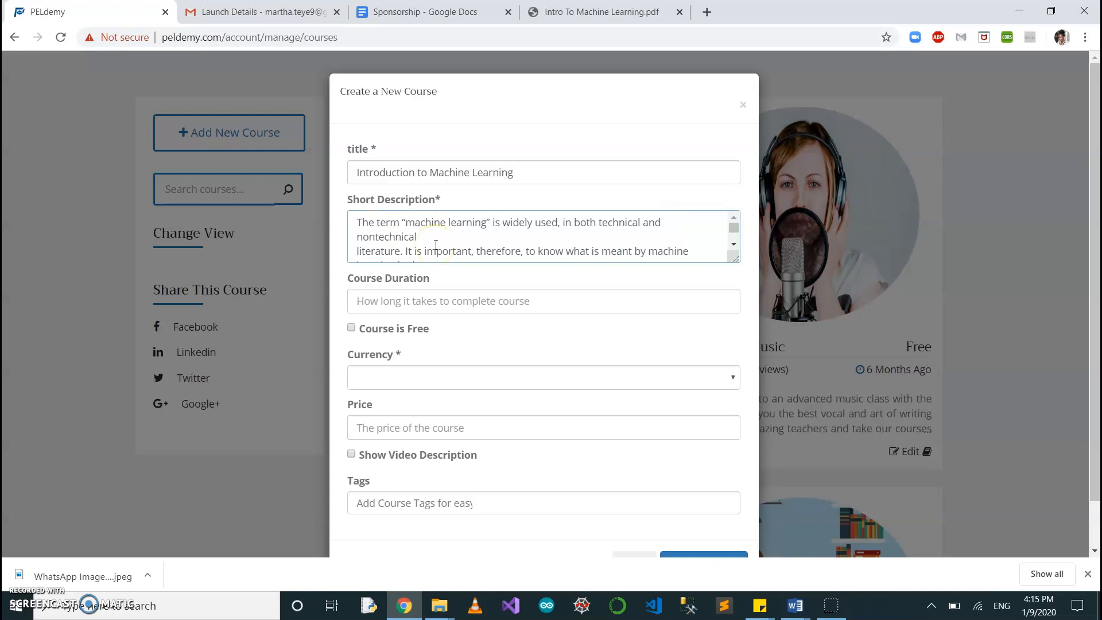
# Set the course duration to 1 month and mark the course as free, leaving the video description off.
pyautogui.click(420, 299)
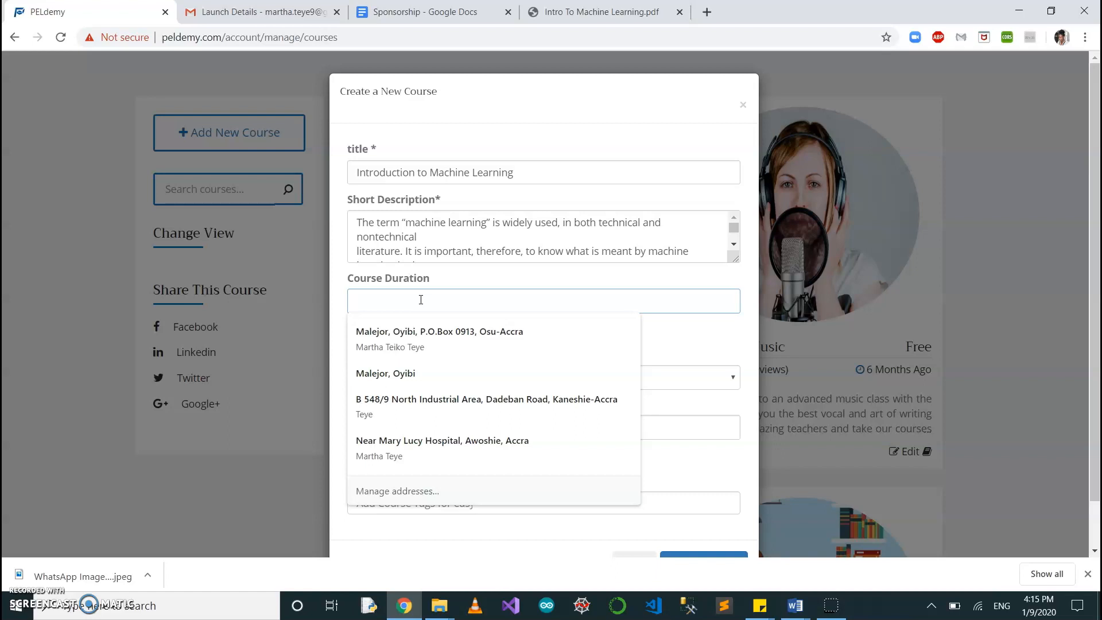
pyautogui.write('1 month')
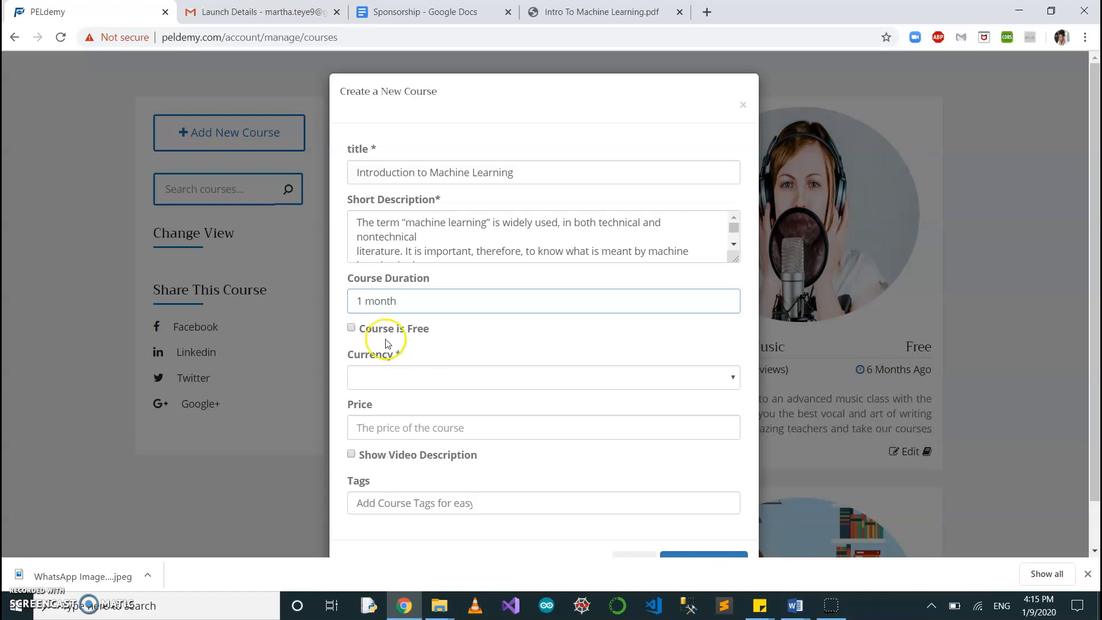
pyautogui.click(351, 327)
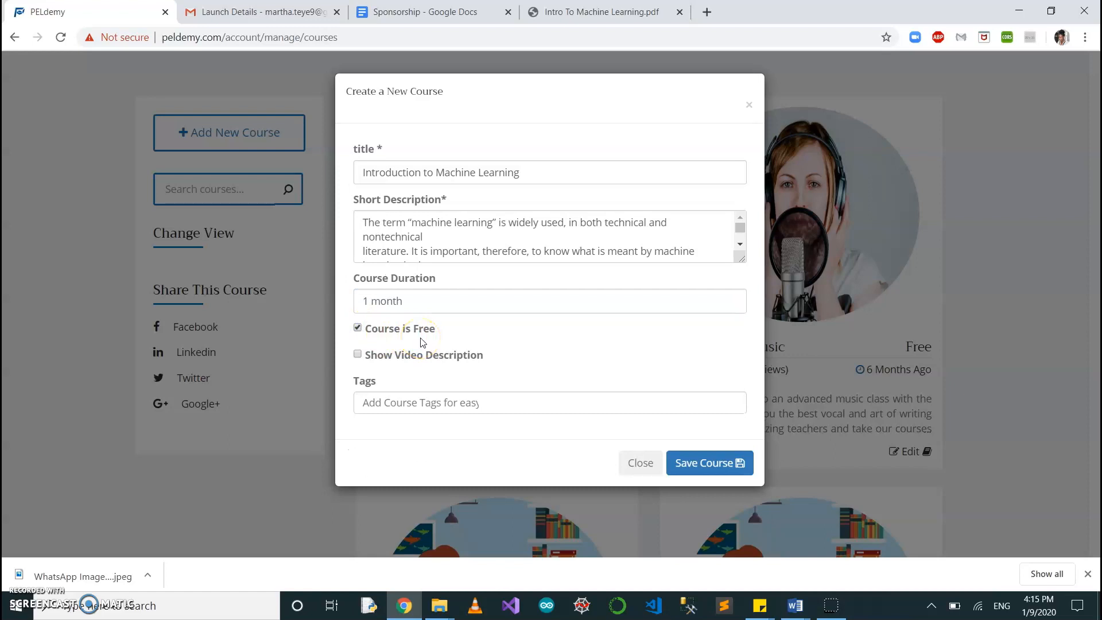
pyautogui.click(358, 356)
pyautogui.click(358, 355)
# Add the course tags ML, AI, python and R, and save the new course.
pyautogui.click(422, 404)
pyautogui.write('ML,')
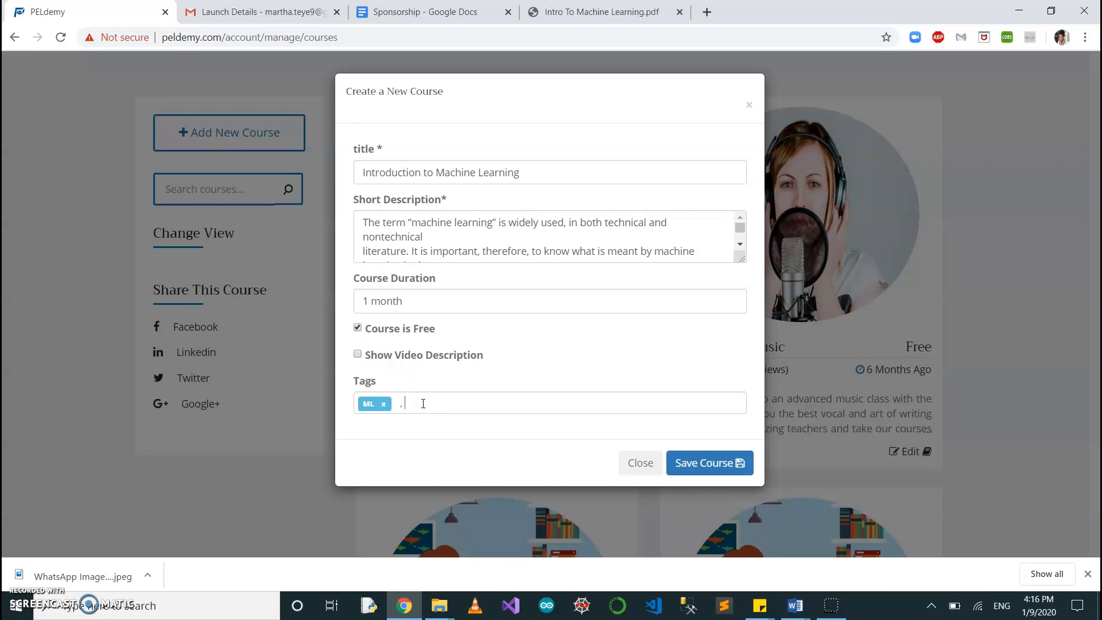
pyautogui.write(' AI,')
pyautogui.press('BackSpace')
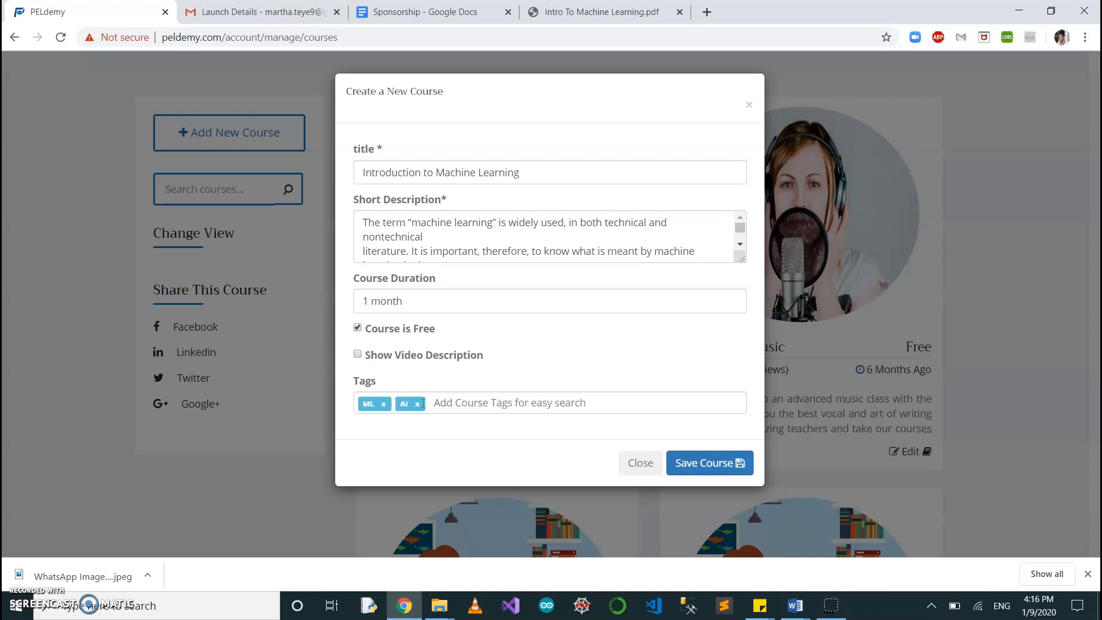
pyautogui.write('pyt')
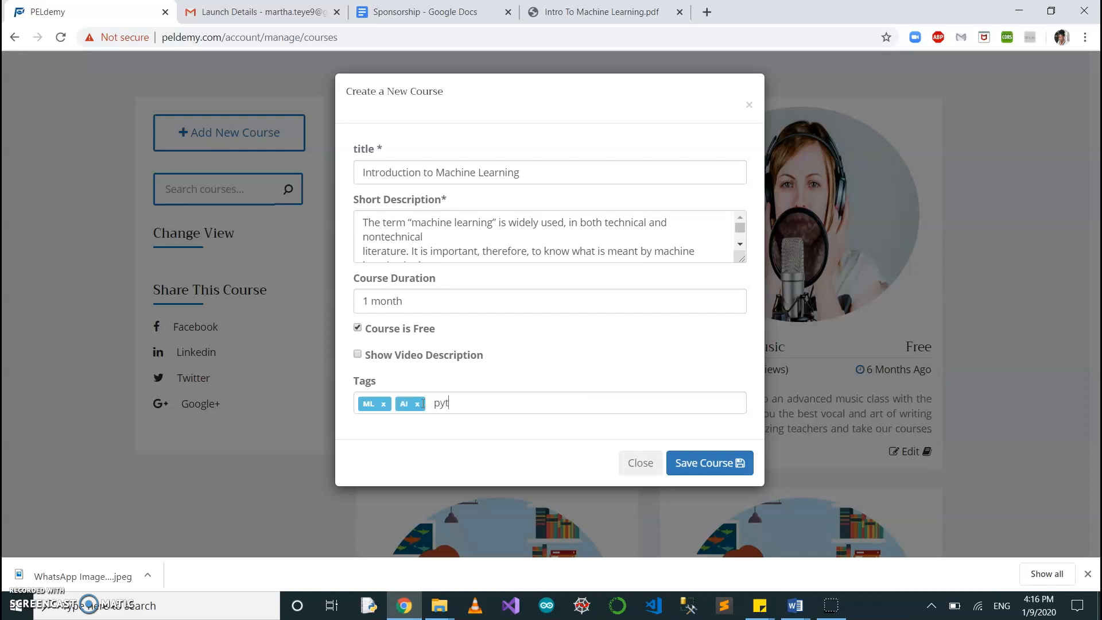
pyautogui.write('hon x ,')
pyautogui.press('BackSpace')
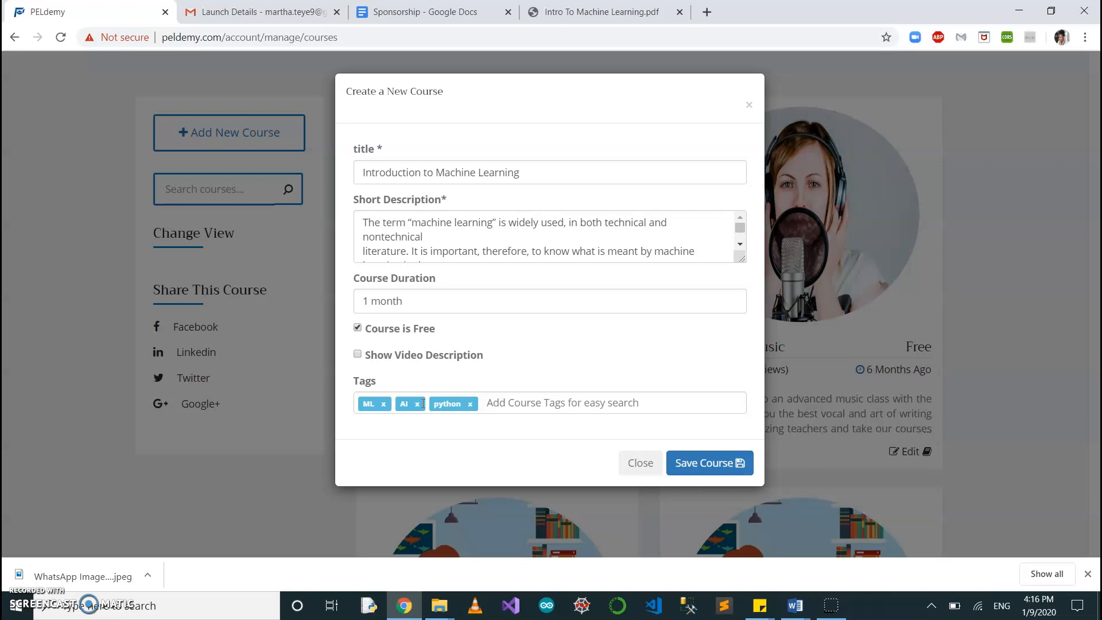
pyautogui.write('R')
pyautogui.press('Return')
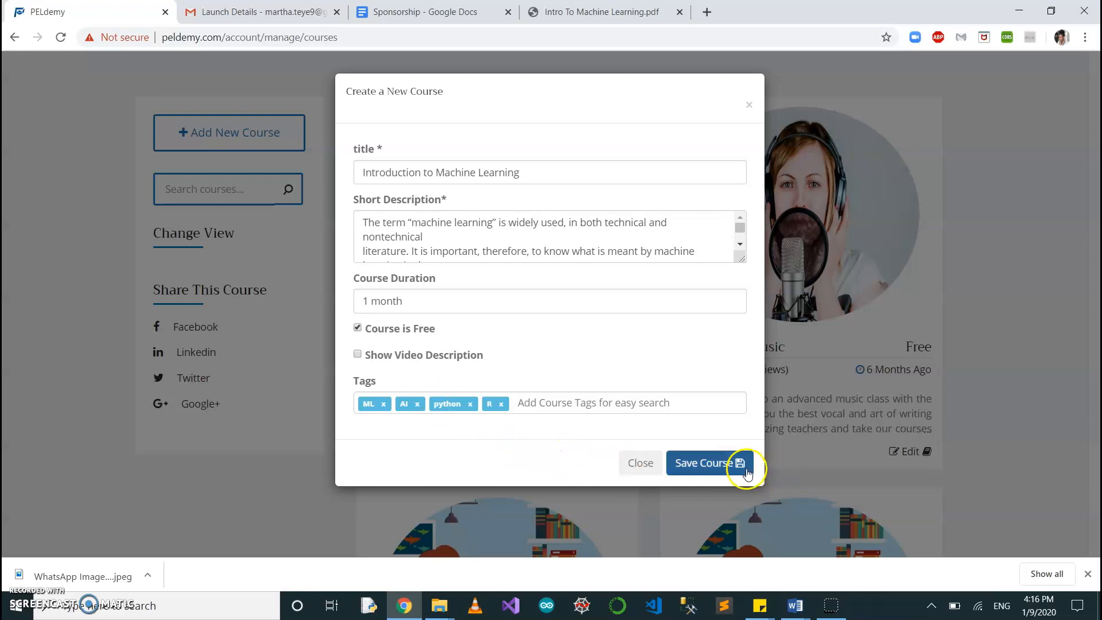
pyautogui.click(731, 468)
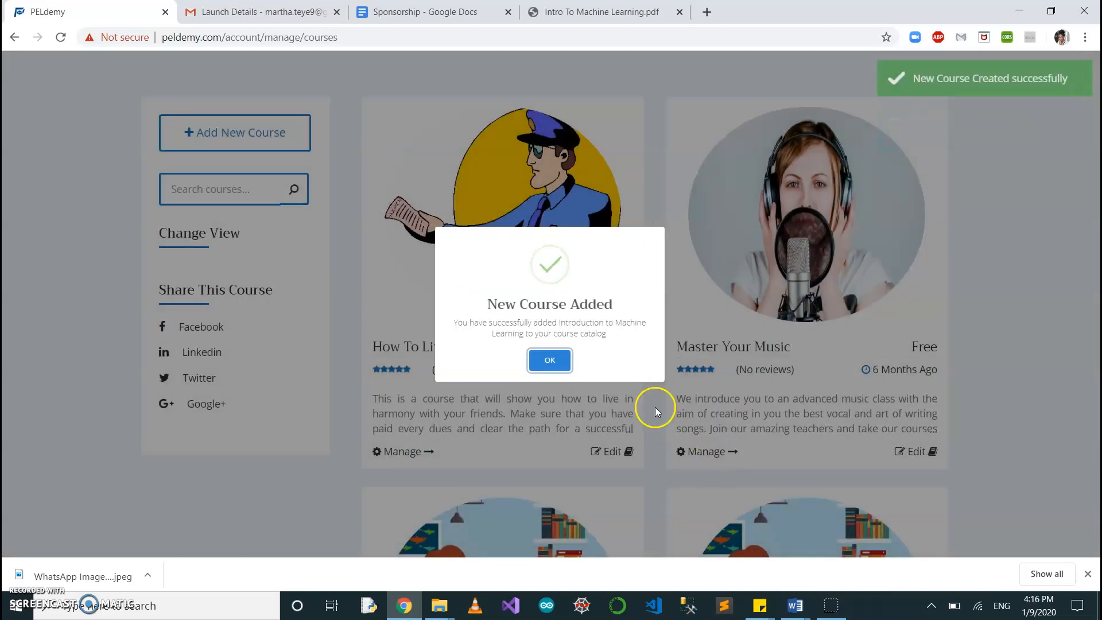
pyautogui.click(550, 360)
# Open the management page of the Introduction To Machine Learning course and show its description section.
pyautogui.scroll(-15, 610, 409)
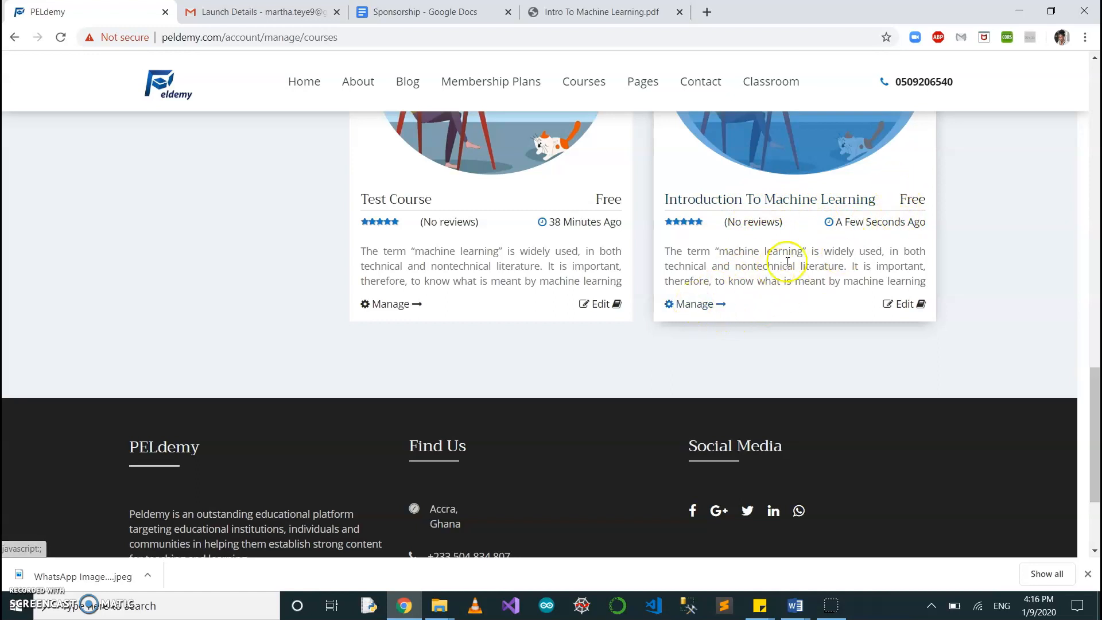
pyautogui.scroll(3, 778, 253)
pyautogui.click(690, 463)
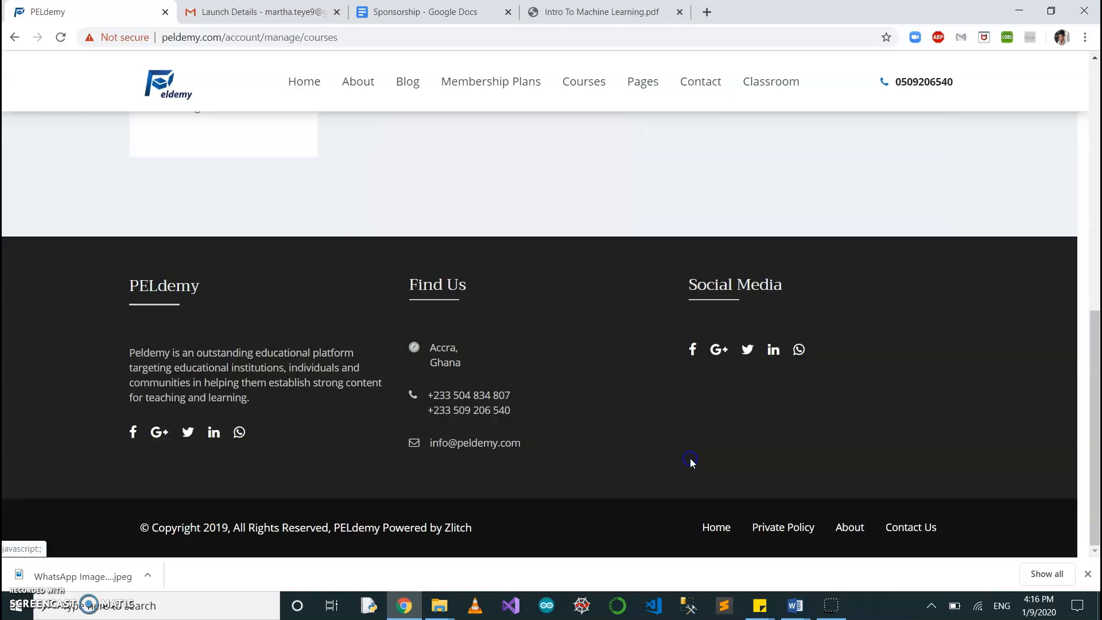
pyautogui.scroll(4, 581, 313)
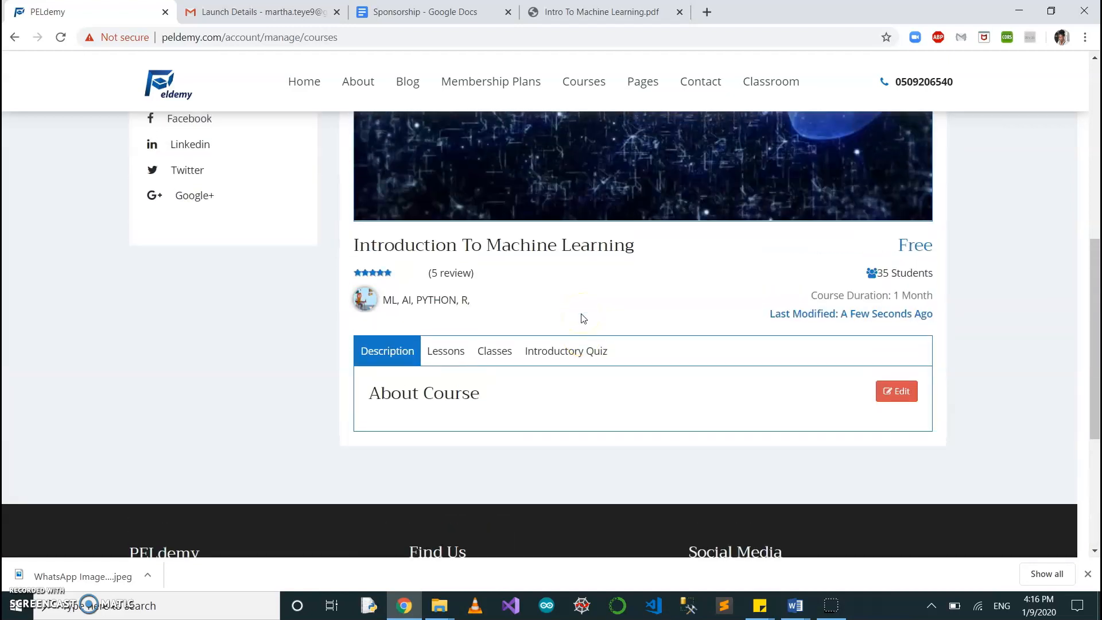
pyautogui.scroll(3, 581, 316)
pyautogui.click(679, 254)
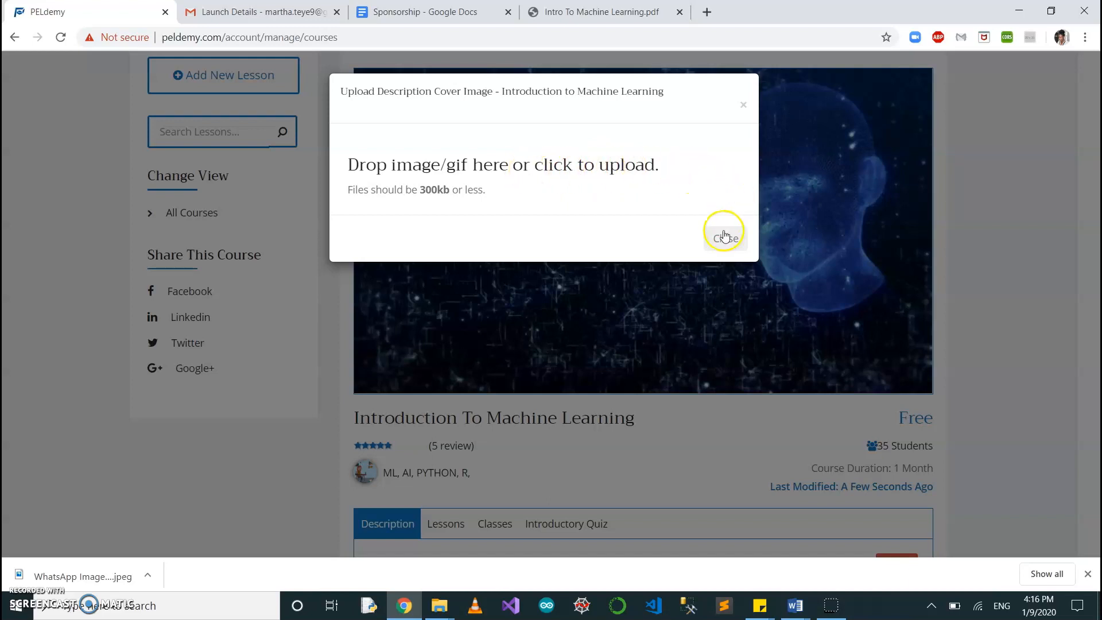
pyautogui.click(482, 155)
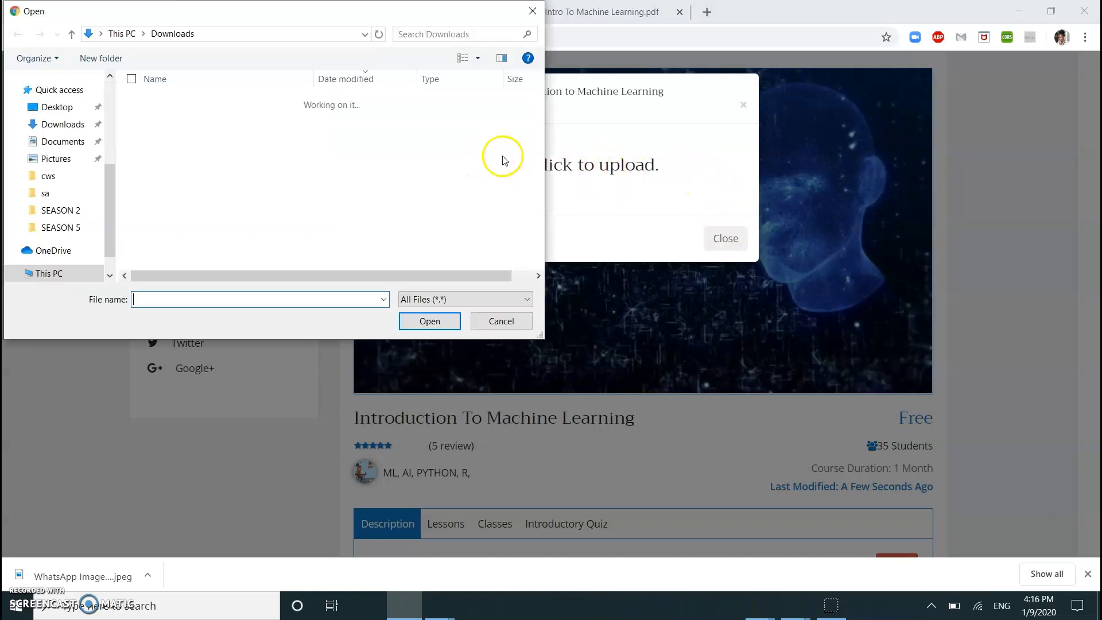
pyautogui.click(532, 12)
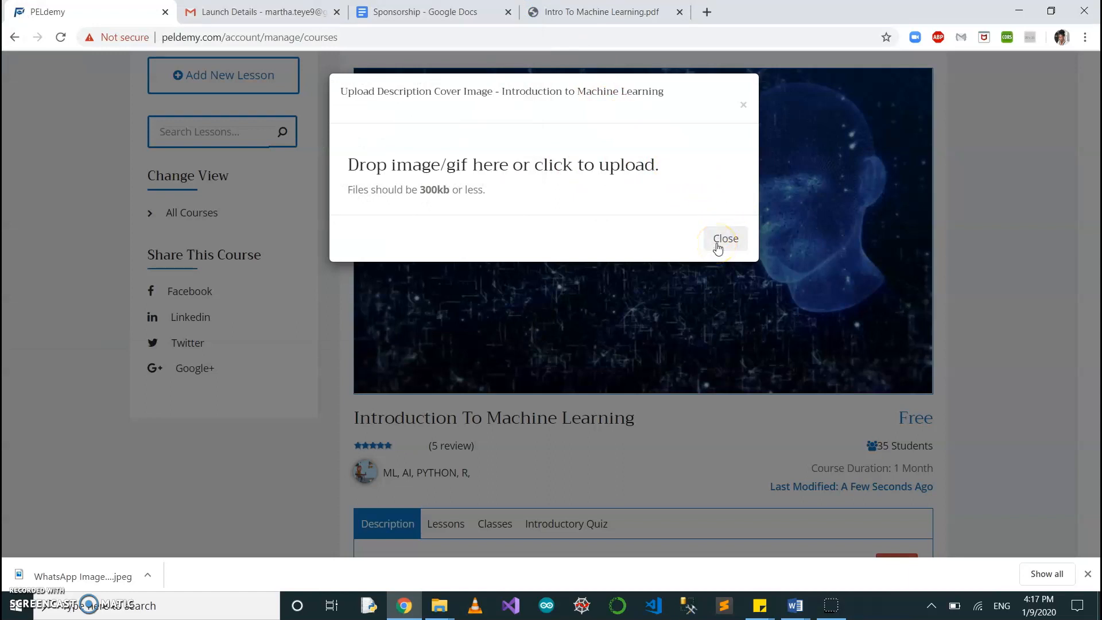
pyautogui.click(719, 241)
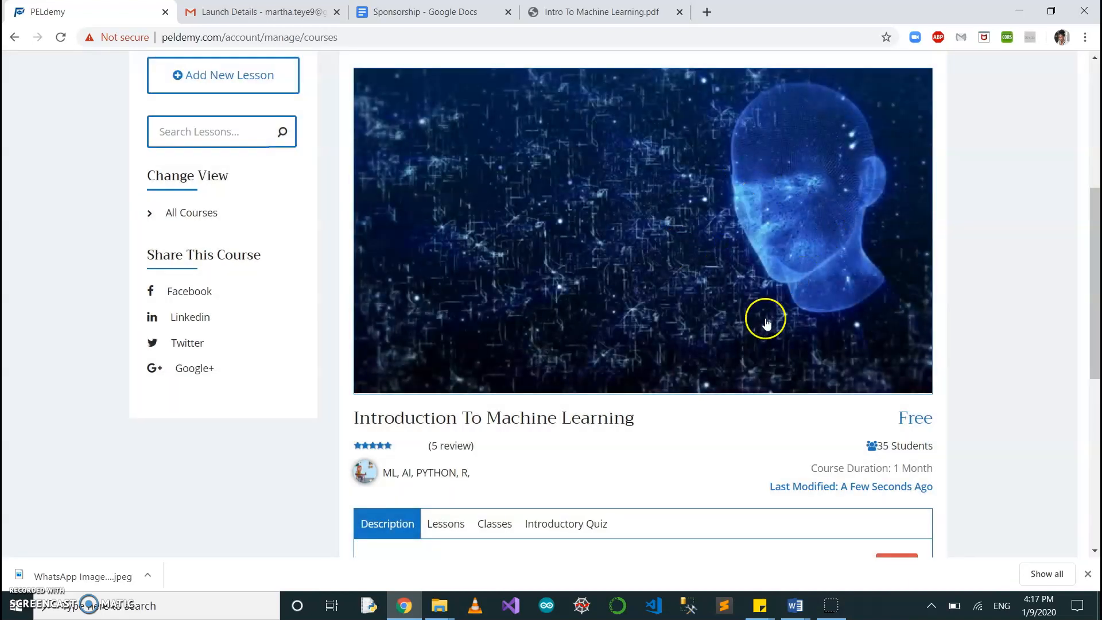
# Copy both Module overview paragraphs from Intro To Machine Learning.pdf into the course's About Course description and save it.
pyautogui.scroll(-3, 766, 323)
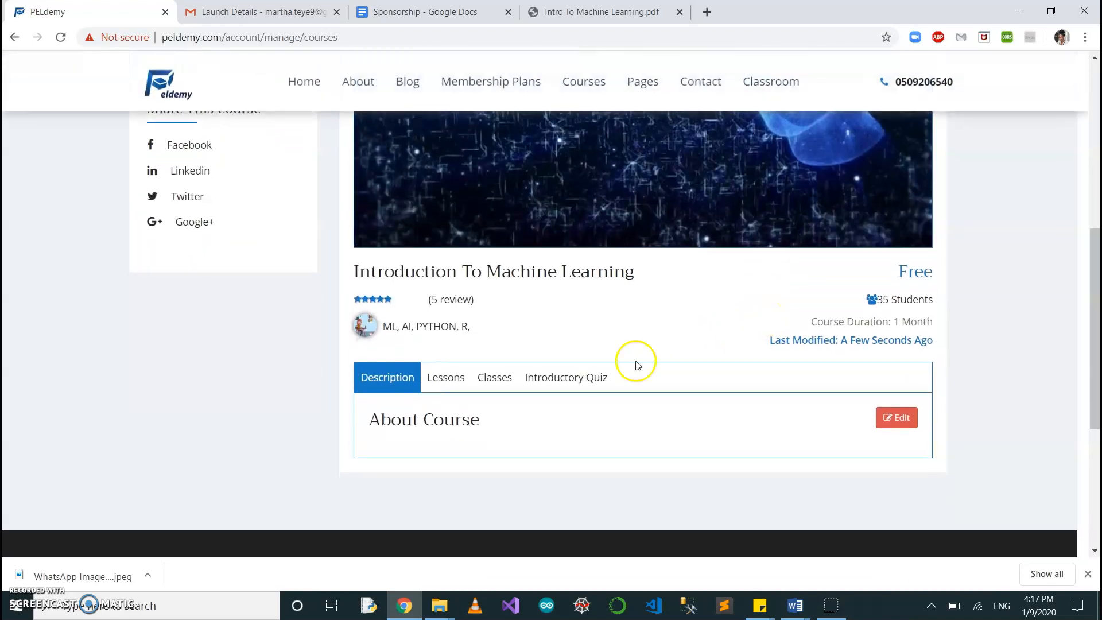
pyautogui.scroll(-1, 560, 377)
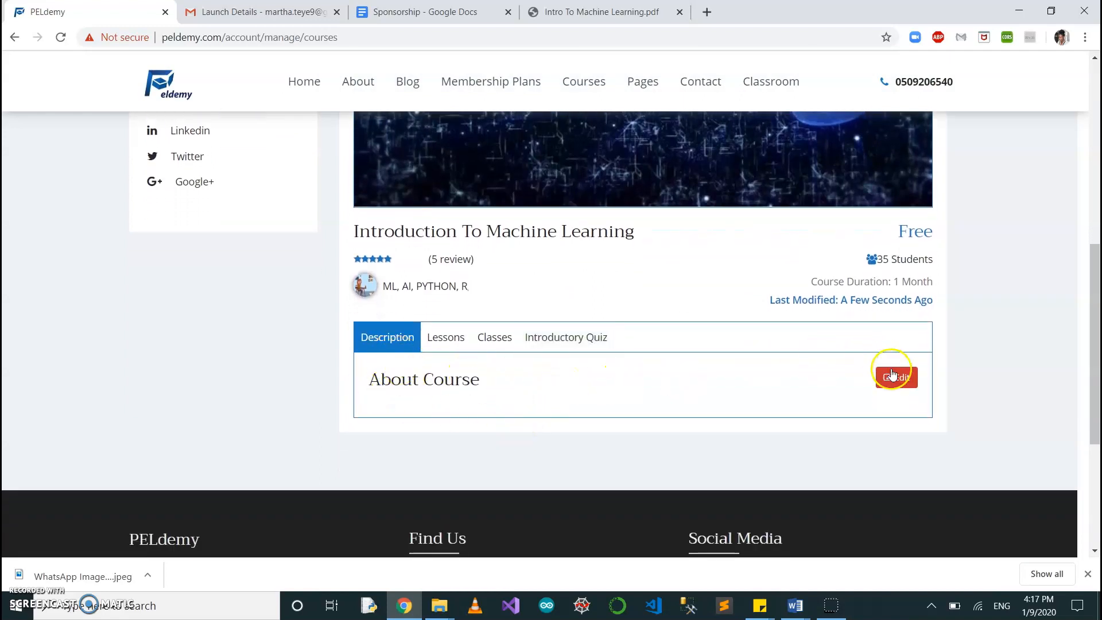
pyautogui.click(900, 377)
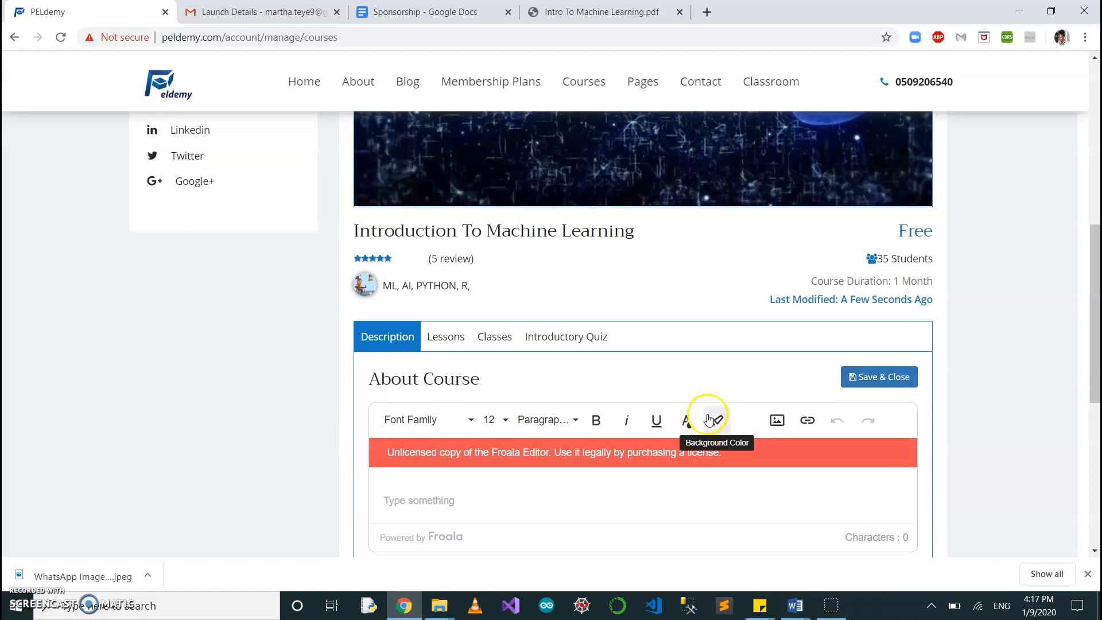
pyautogui.scroll(-3, 708, 418)
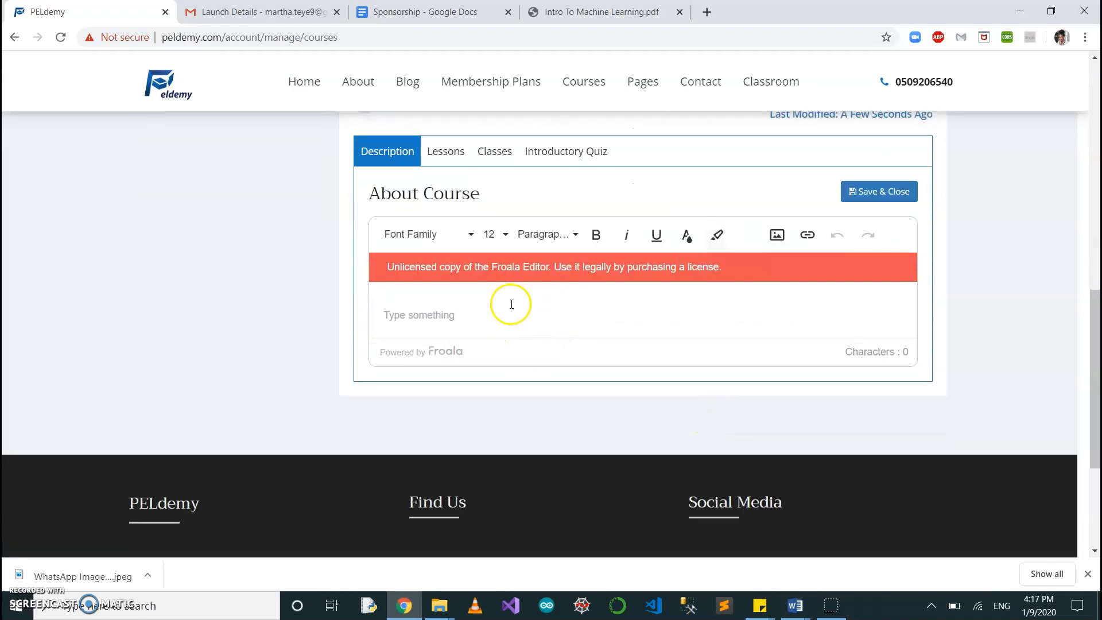
pyautogui.click(566, 13)
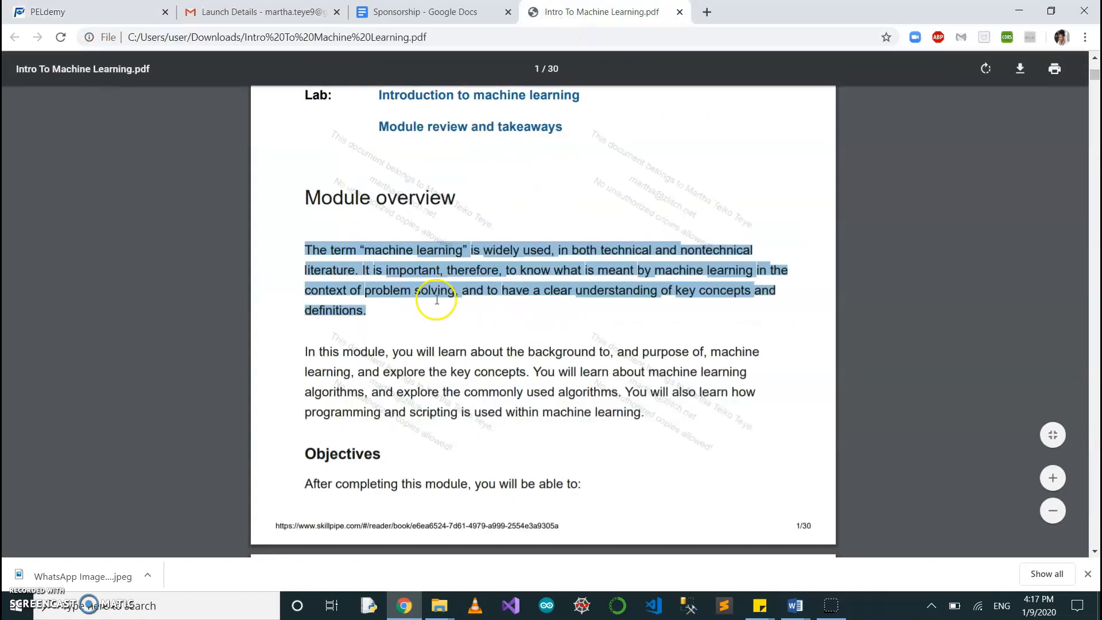
pyautogui.scroll(-1, 435, 302)
pyautogui.moveTo(306, 201); pyautogui.dragTo(641, 368)
pyautogui.hotkey('ctrl', 'c')
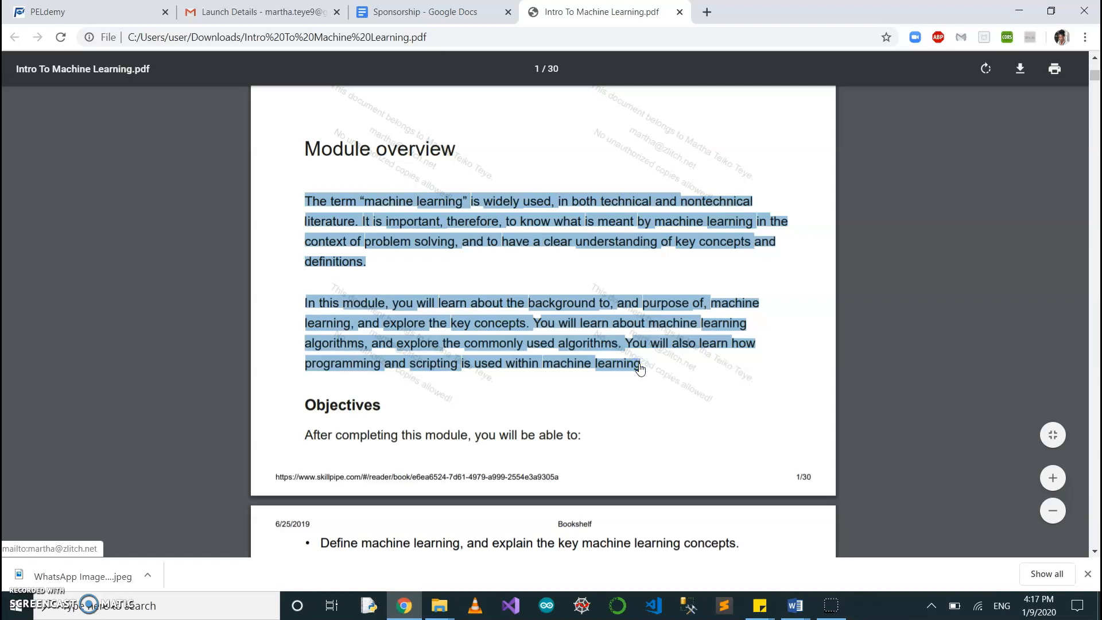
pyautogui.click(125, 12)
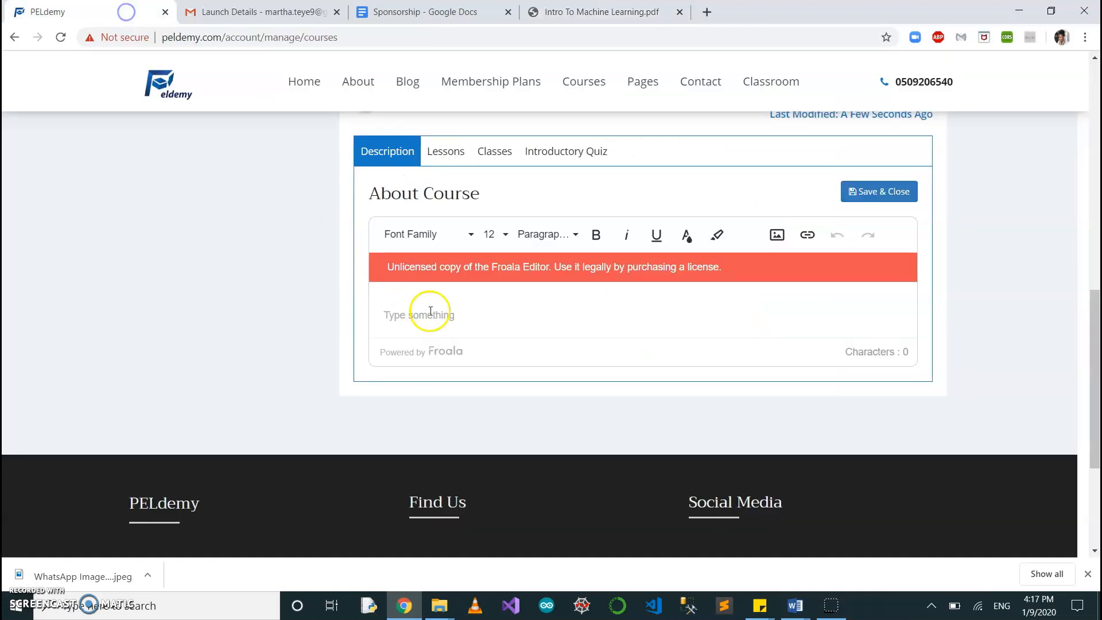
pyautogui.click(439, 301)
pyautogui.hotkey('ctrl', 'v')
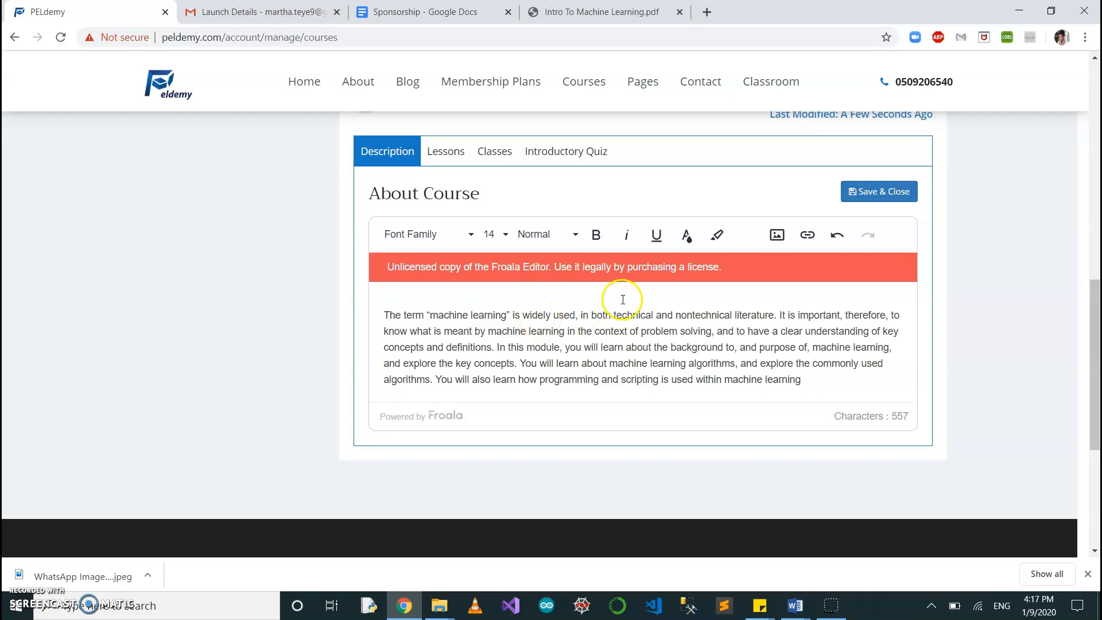
pyautogui.click(864, 198)
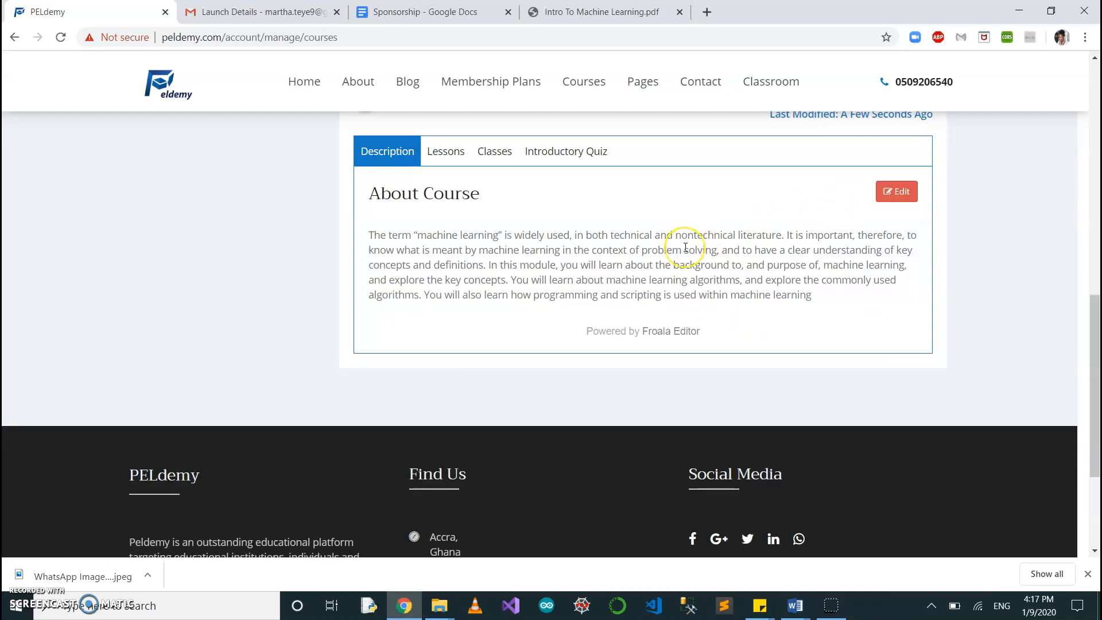
# Start a new course lesson with lesson number 1 and the title "Introduction to Machine Learning Languages".
pyautogui.scroll(2, 684, 245)
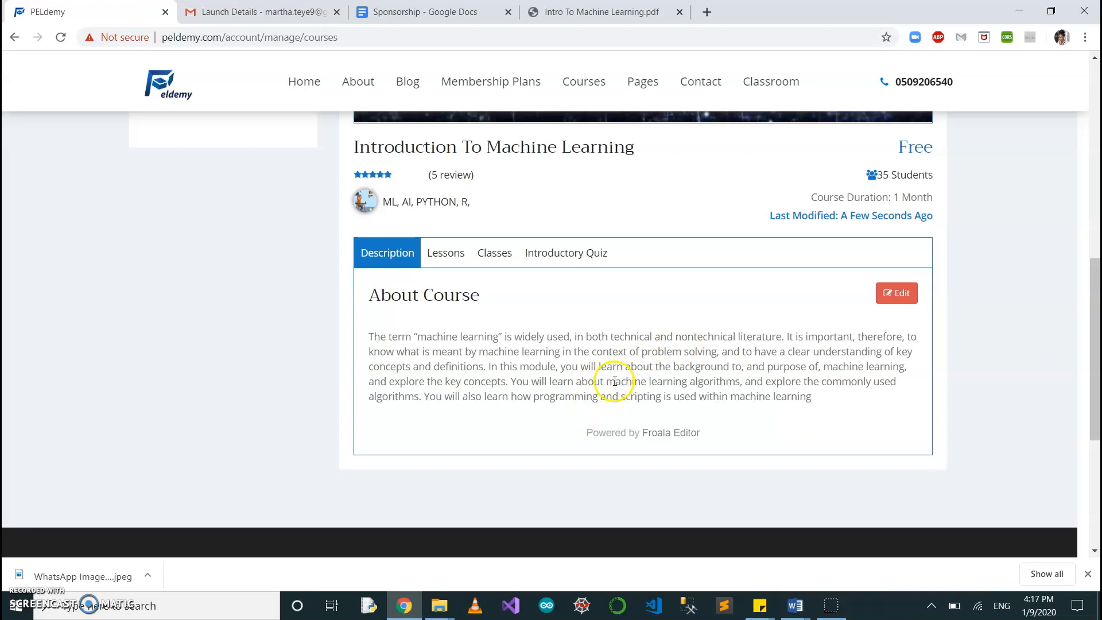
pyautogui.click(440, 256)
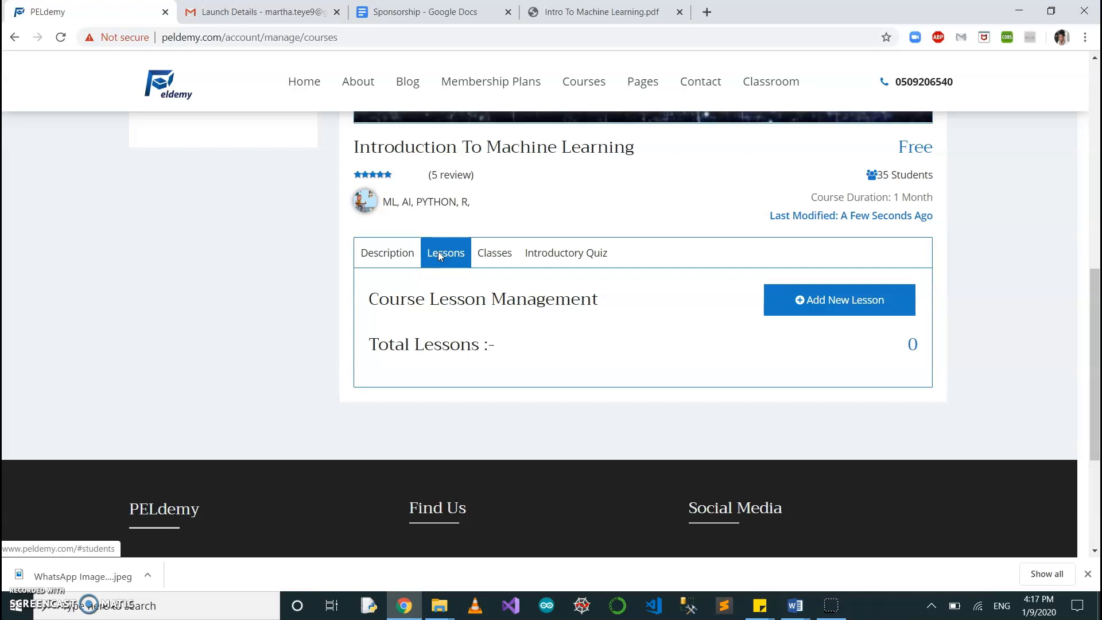
pyautogui.click(835, 315)
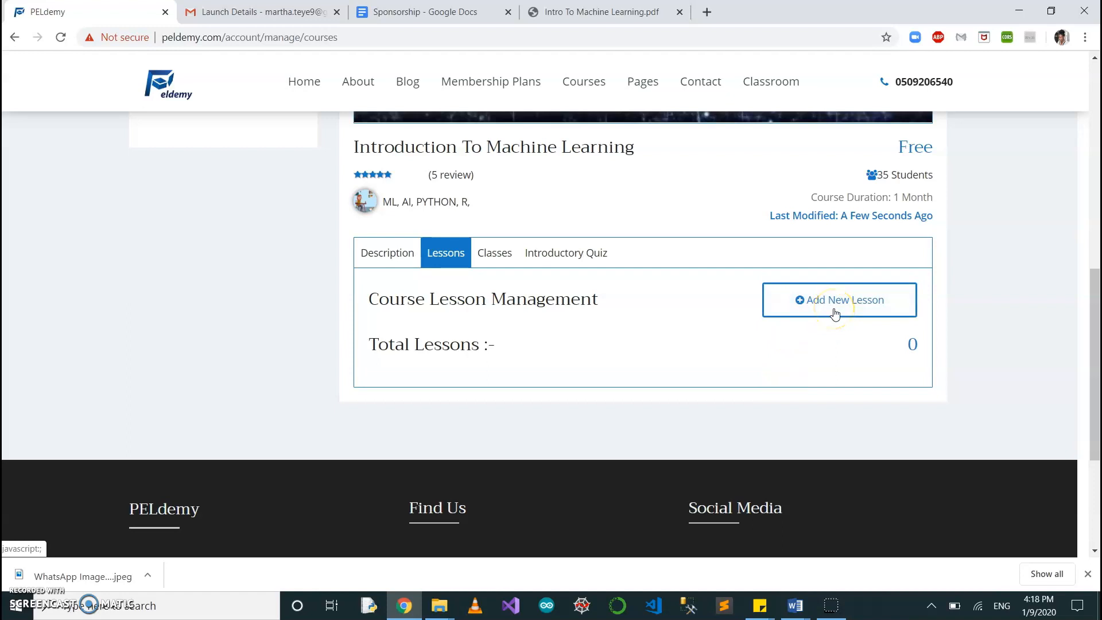
pyautogui.click(880, 308)
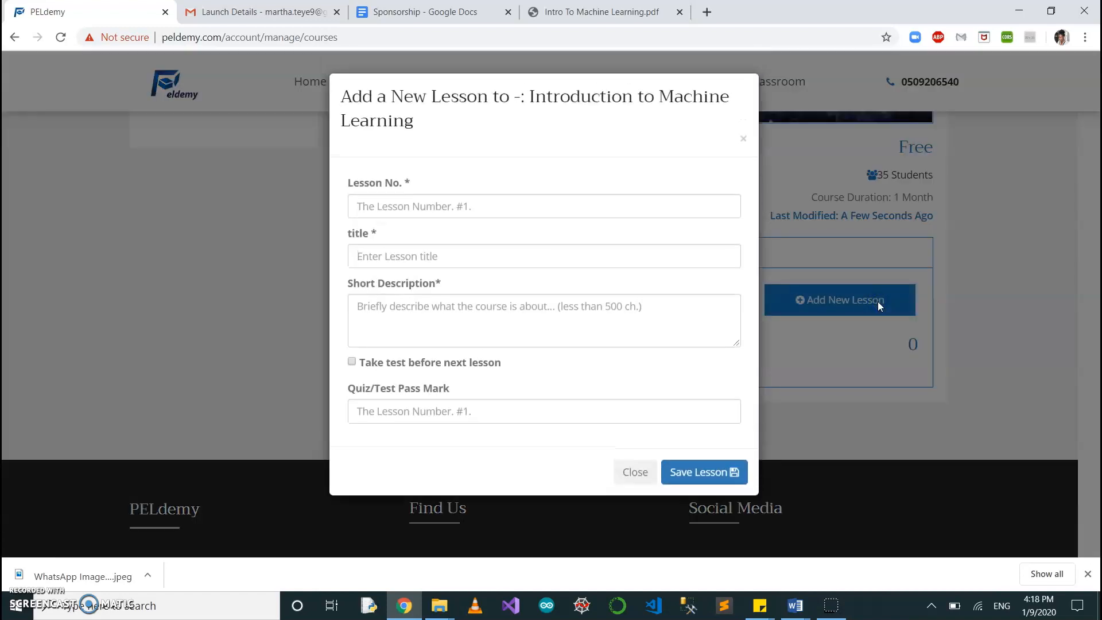
pyautogui.click(574, 12)
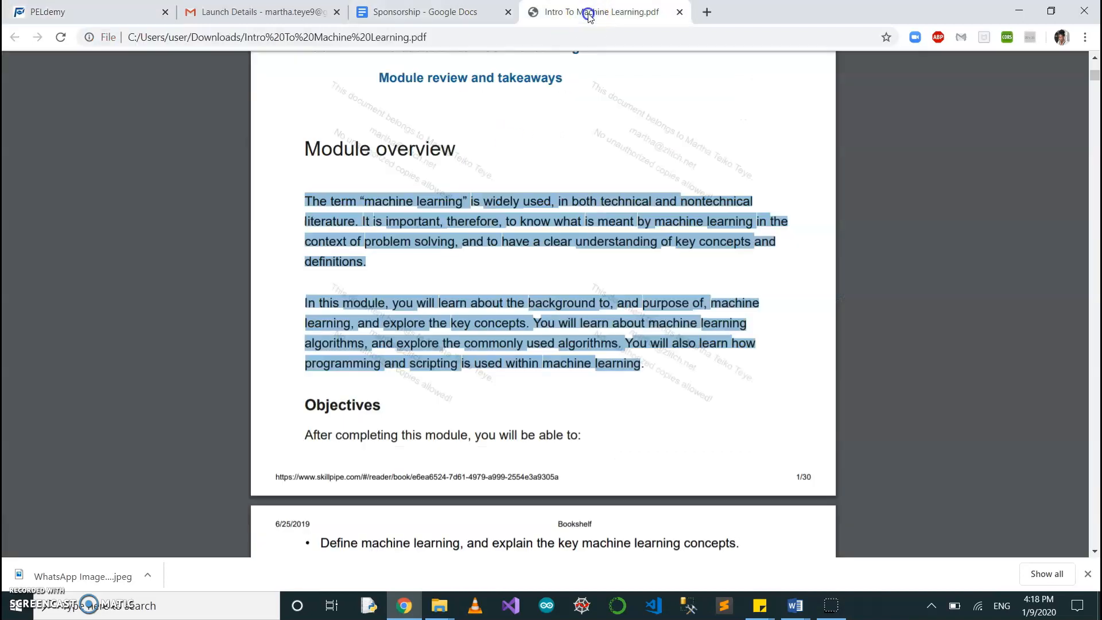
pyautogui.scroll(6, 511, 293)
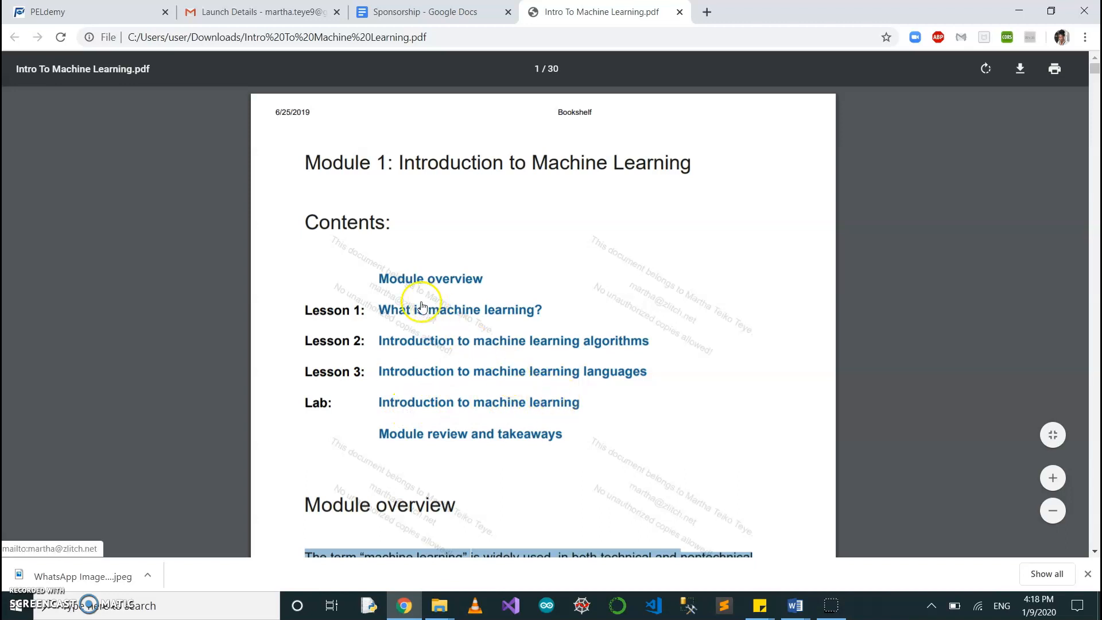
pyautogui.click(92, 12)
pyautogui.click(400, 212)
pyautogui.write('1')
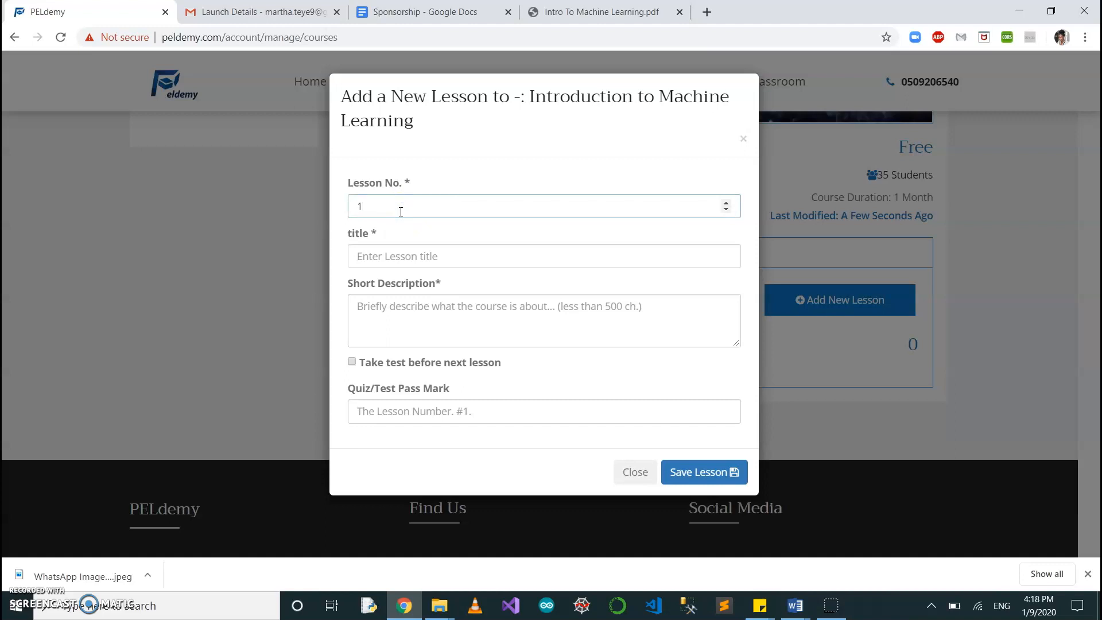
pyautogui.click(402, 257)
pyautogui.write('Int')
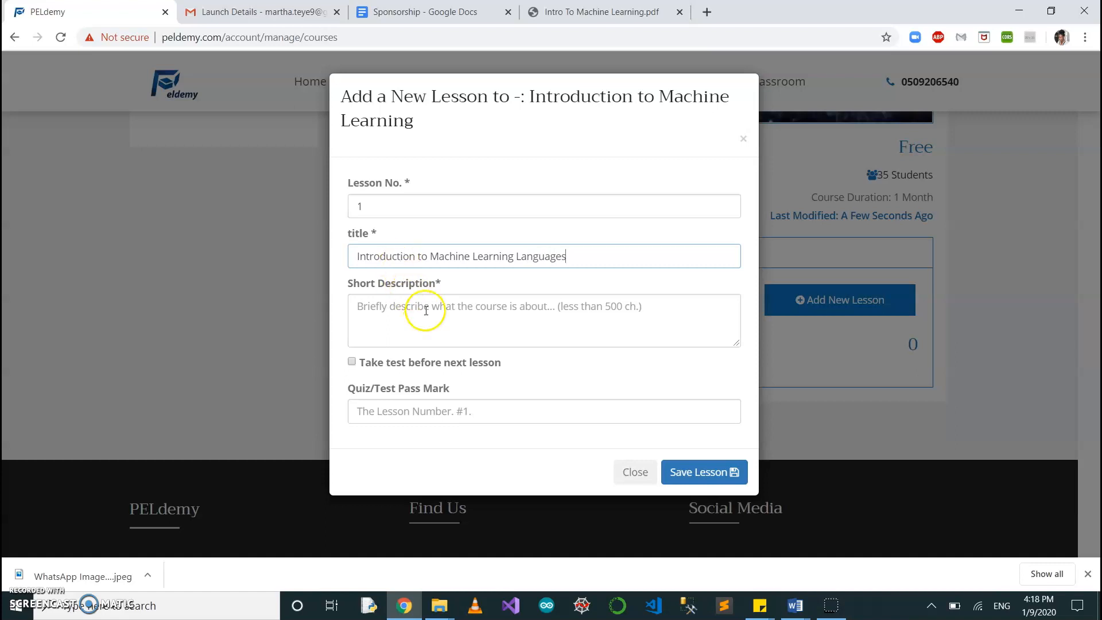
# Copy the introductory paragraph of "Lesson 1: What is machine learning?" from the PDF into the new lesson's short description.
pyautogui.click(598, 13)
pyautogui.scroll(-13, 552, 353)
pyautogui.scroll(-2, 552, 353)
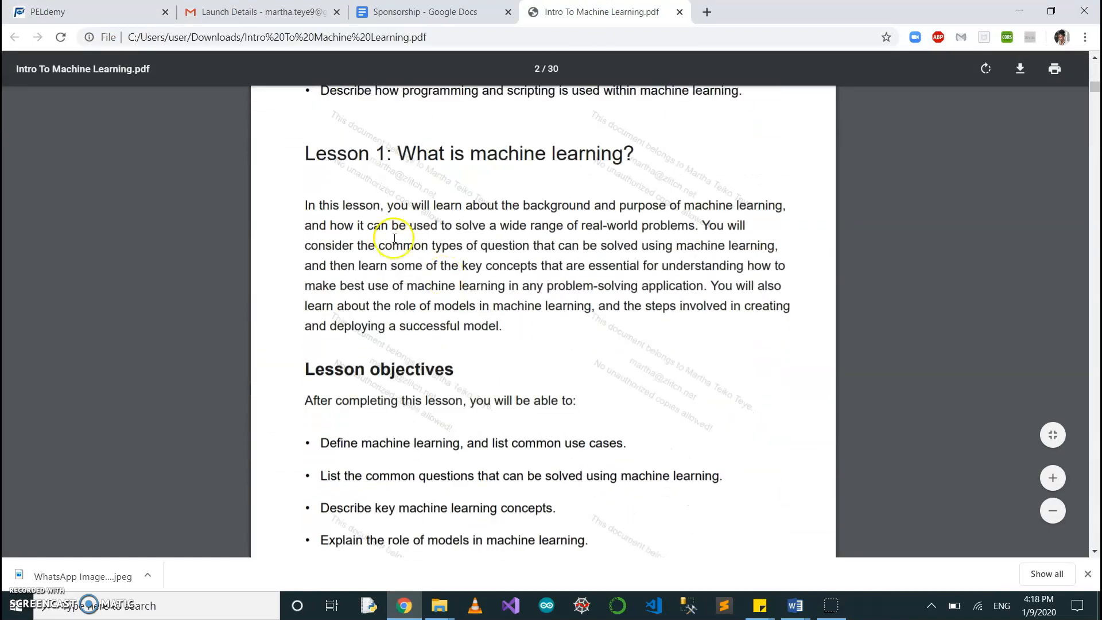
pyautogui.moveTo(303, 206); pyautogui.dragTo(498, 325)
pyautogui.hotkey('ctrl', 'c')
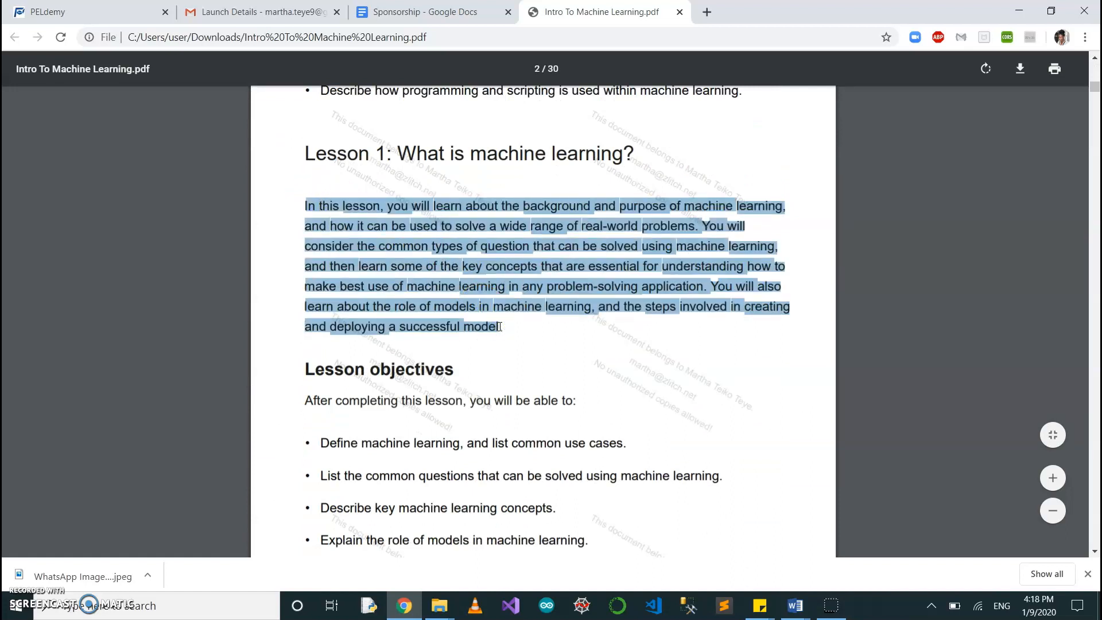
pyautogui.click(86, 11)
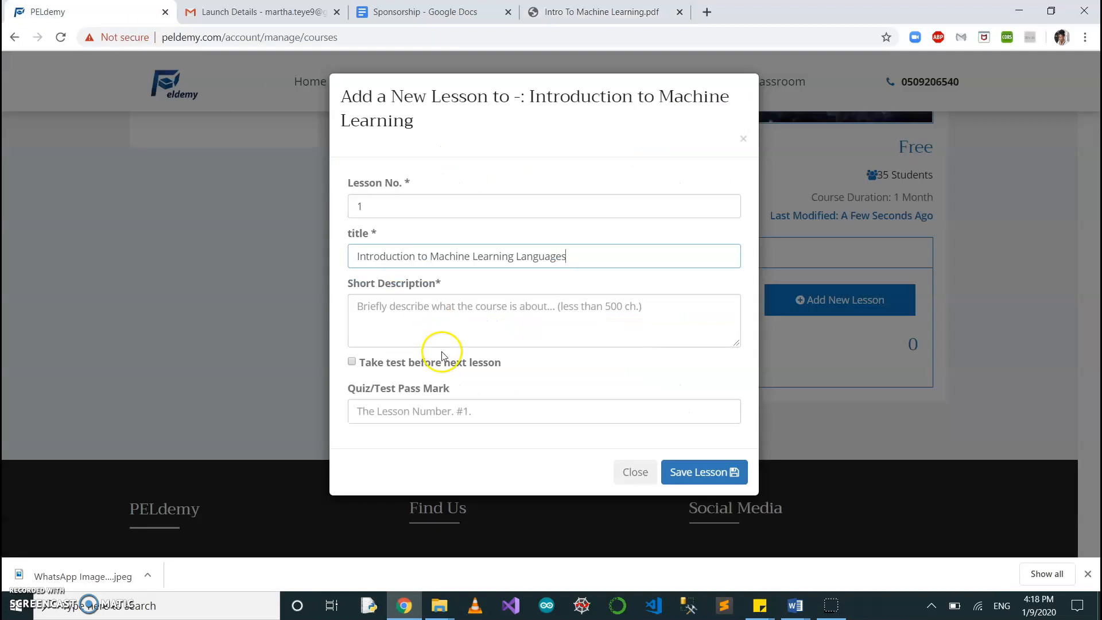
pyautogui.click(441, 314)
pyautogui.hotkey('ctrl', 'v')
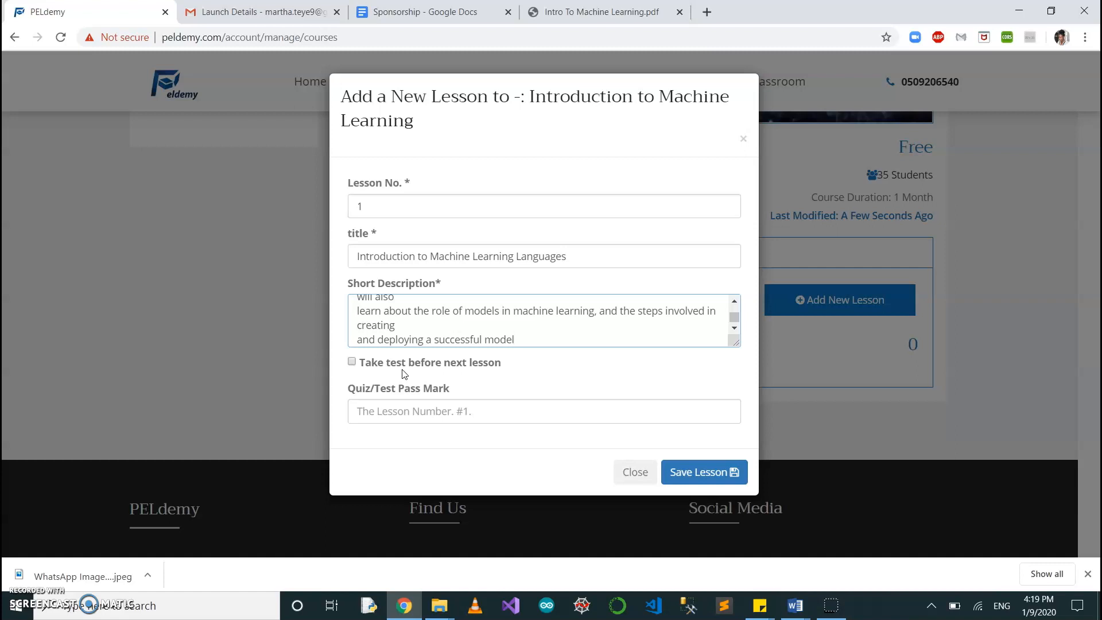
# Require a test before the next lesson with a pass mark of 1, and try to save the lesson.
pyautogui.click(352, 362)
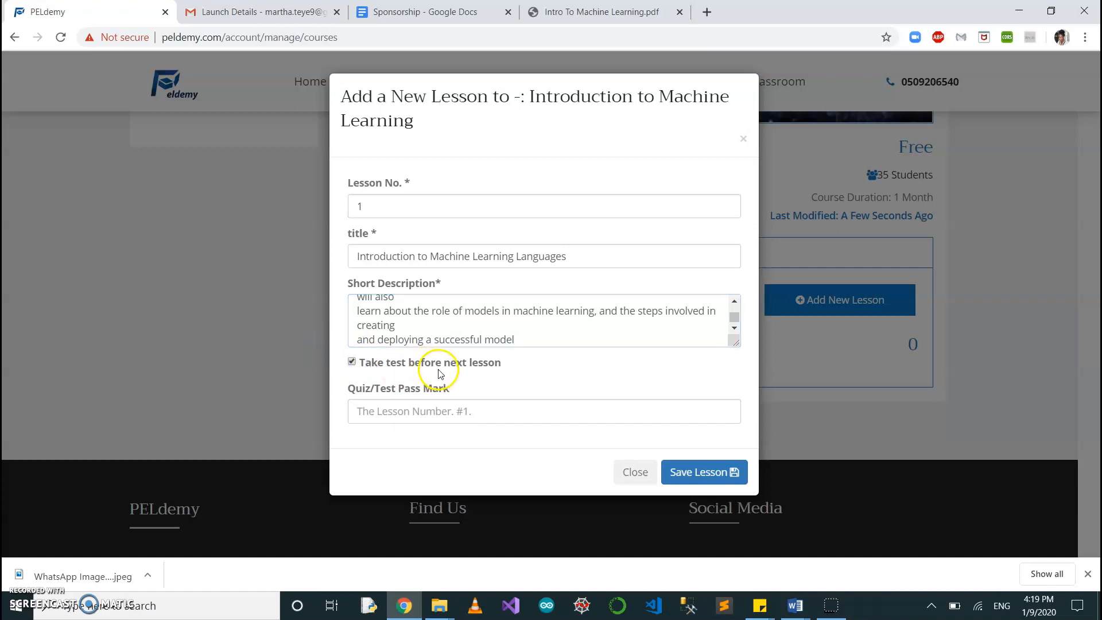
pyautogui.click(415, 411)
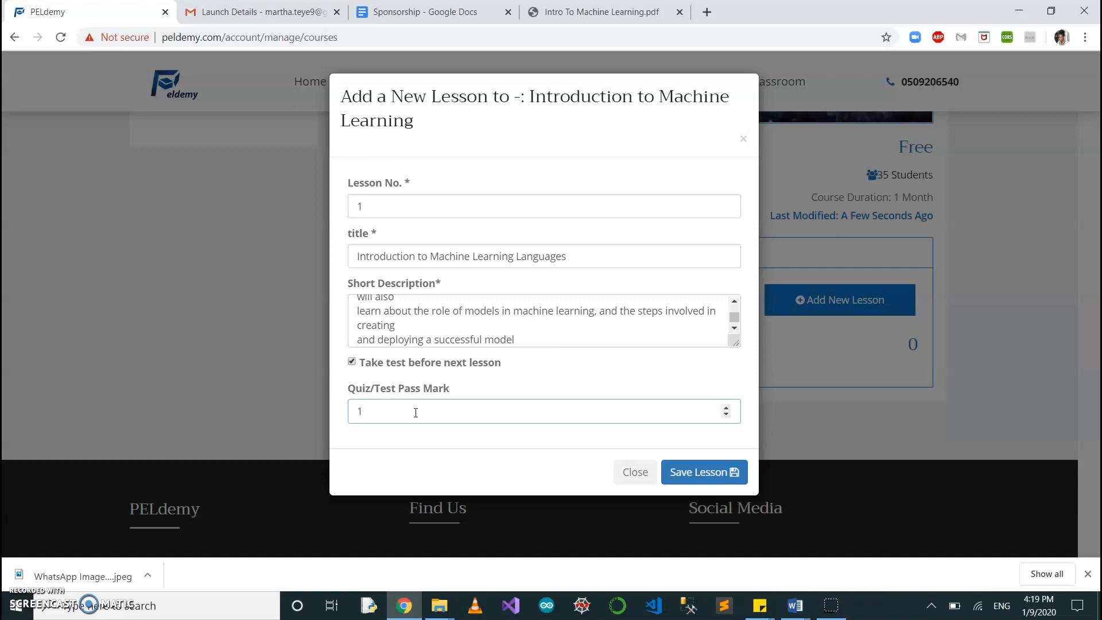
pyautogui.click(688, 479)
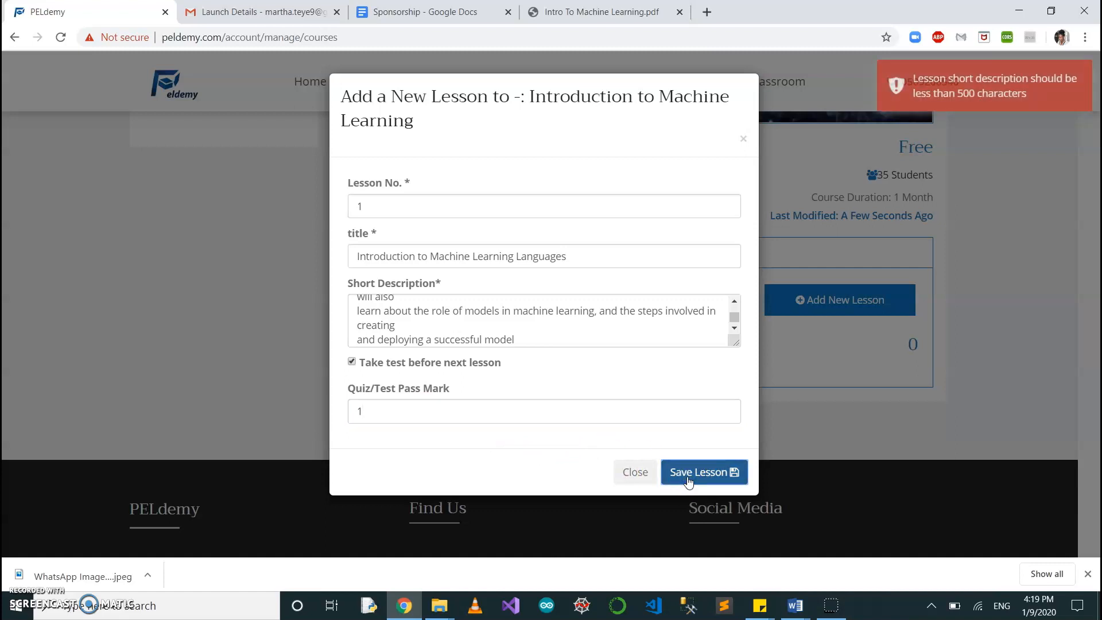
# Shorten the lesson's short description to "In this lesson, you will learn about the background and purpose of machine learning," and save the lesson.
pyautogui.moveTo(516, 340); pyautogui.dragTo(356, 336)
pyautogui.press('BackSpace')
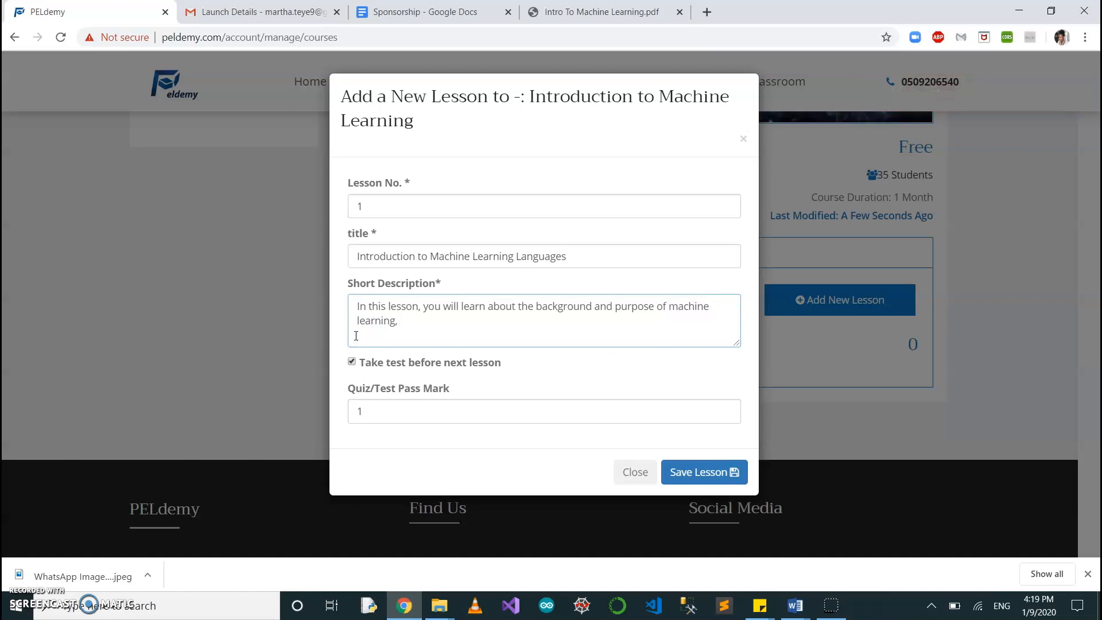
pyautogui.click(694, 471)
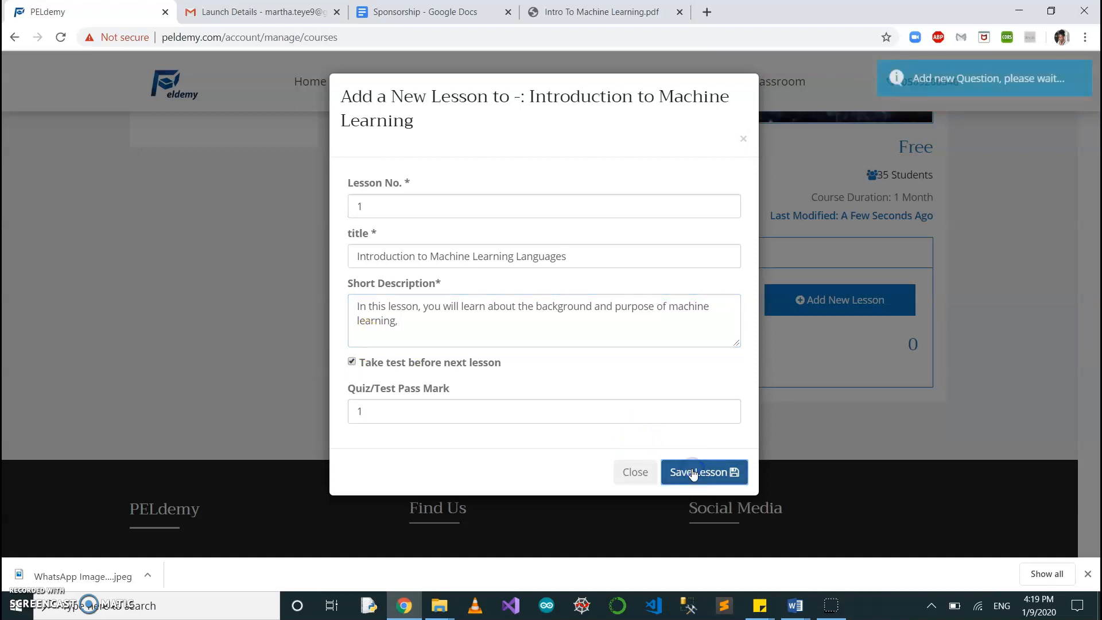
pyautogui.click(552, 368)
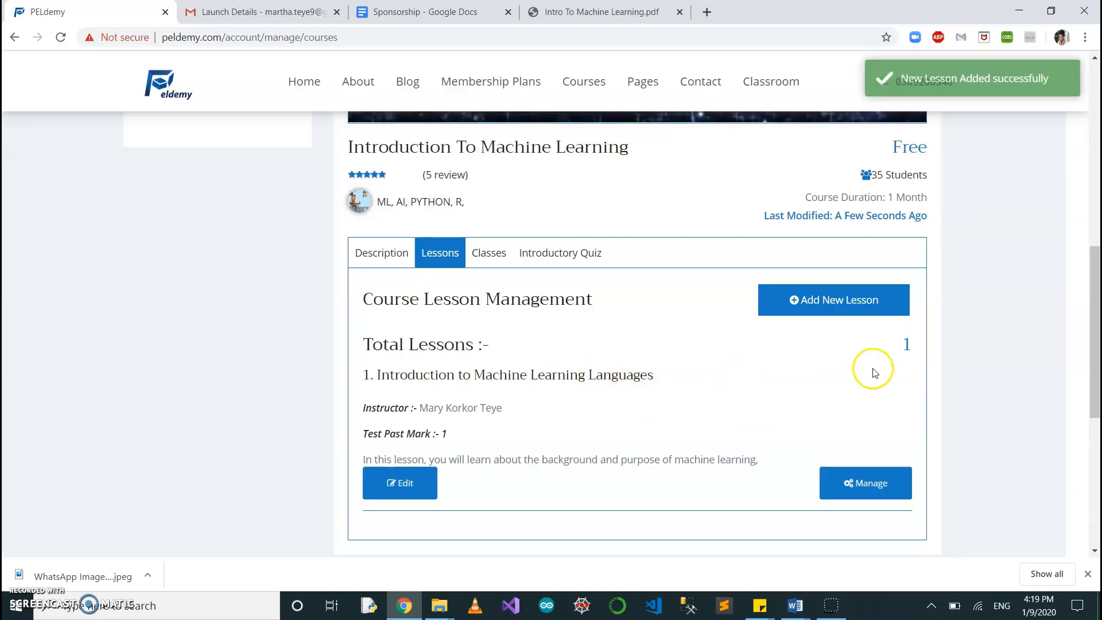
pyautogui.doubleClick(903, 348)
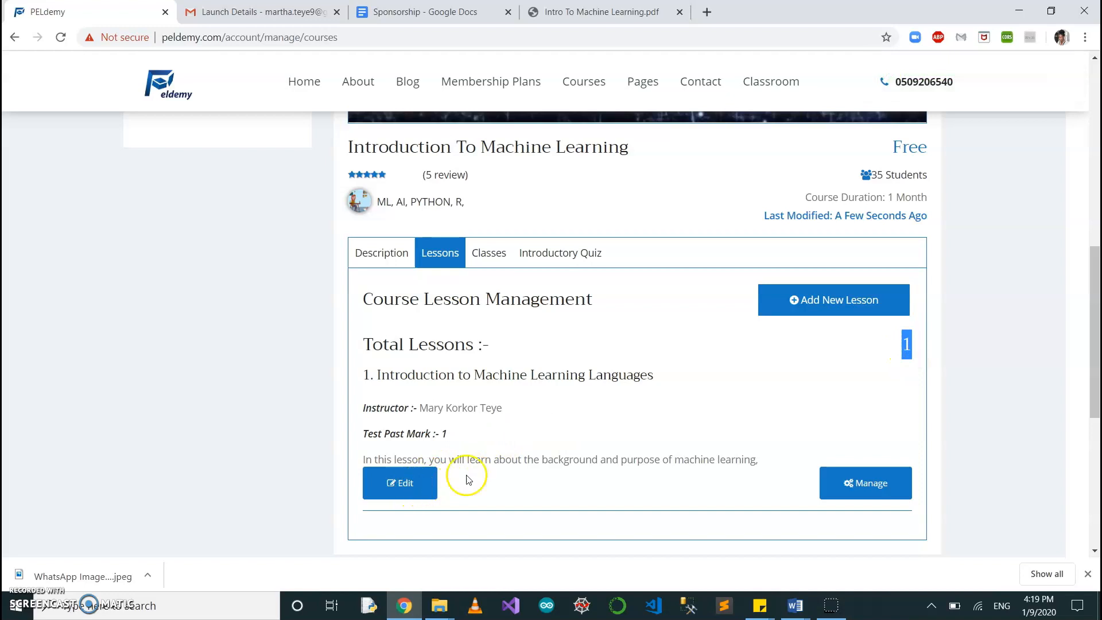
# Open the management page of lesson 1 and open its About Course description for editing.
pyautogui.scroll(-1, 522, 460)
pyautogui.click(852, 433)
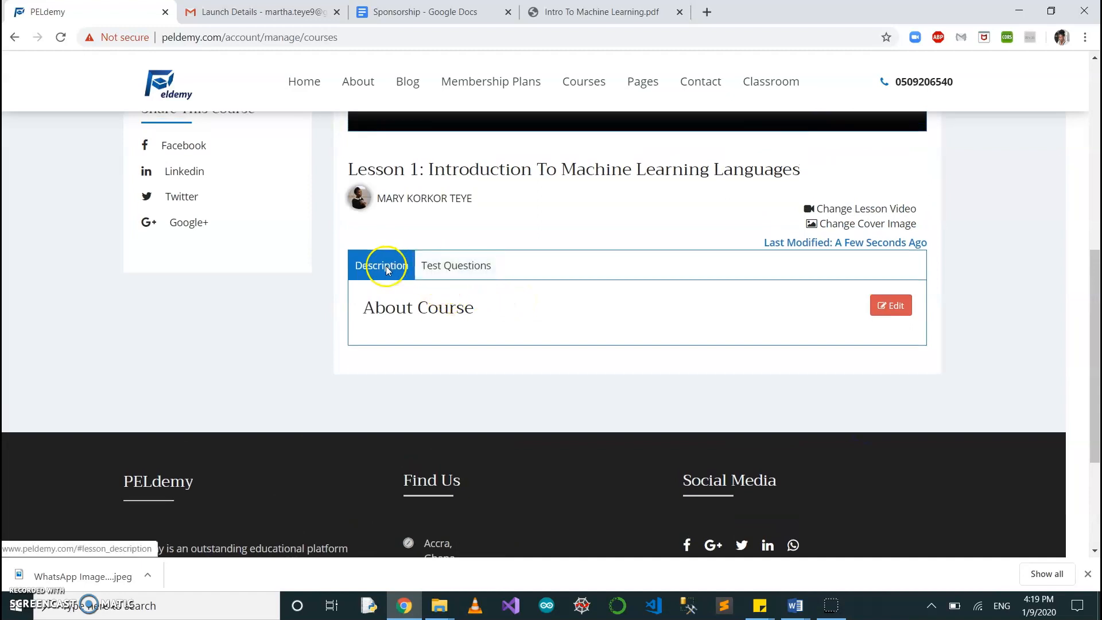
pyautogui.click(408, 314)
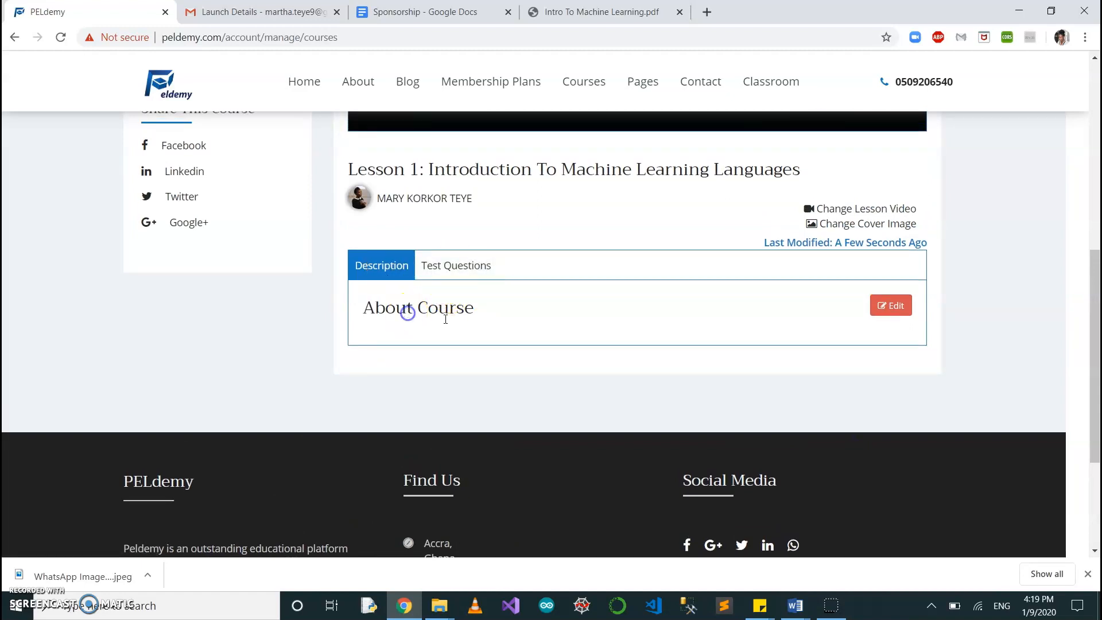
pyautogui.click(891, 306)
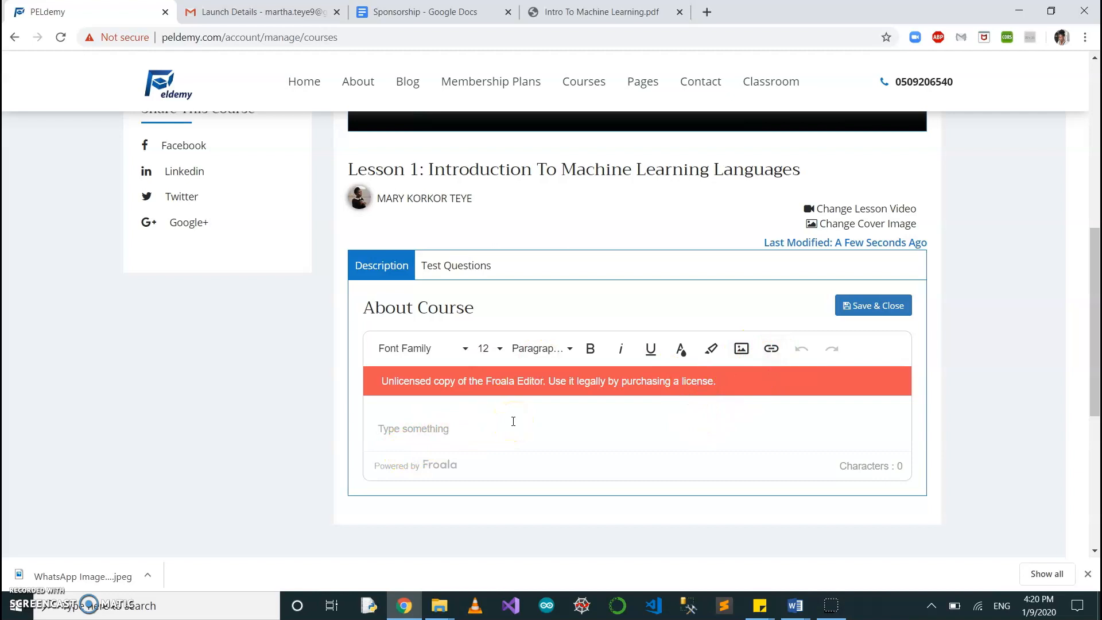
# Paste the copied introductory paragraph of the PDF's Lesson 1 into the lesson's About Course description.
pyautogui.click(565, 13)
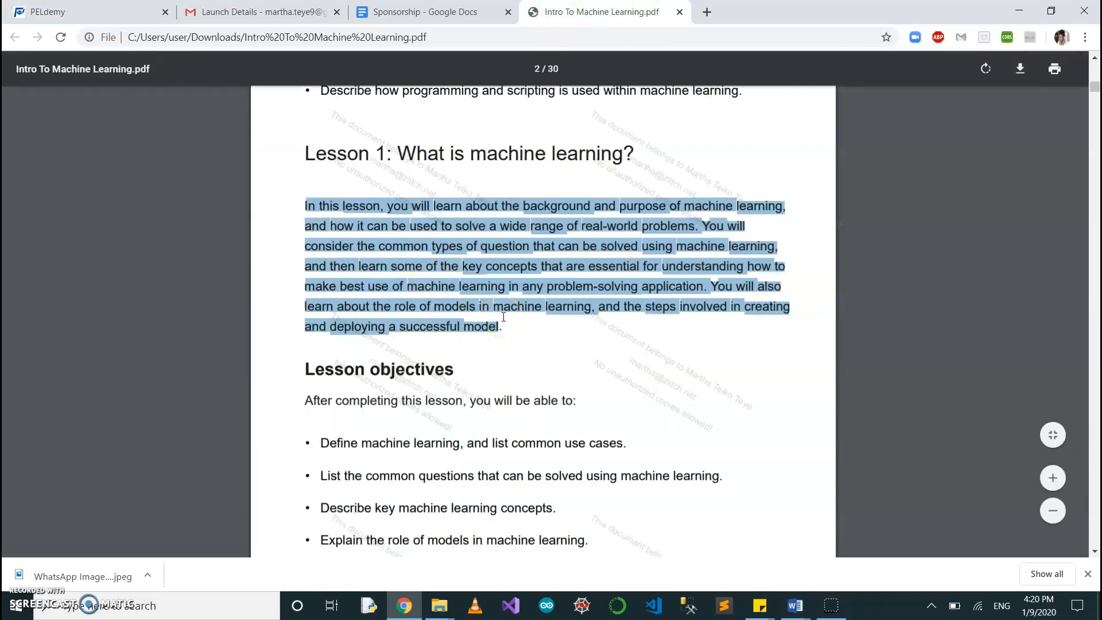
pyautogui.click(69, 11)
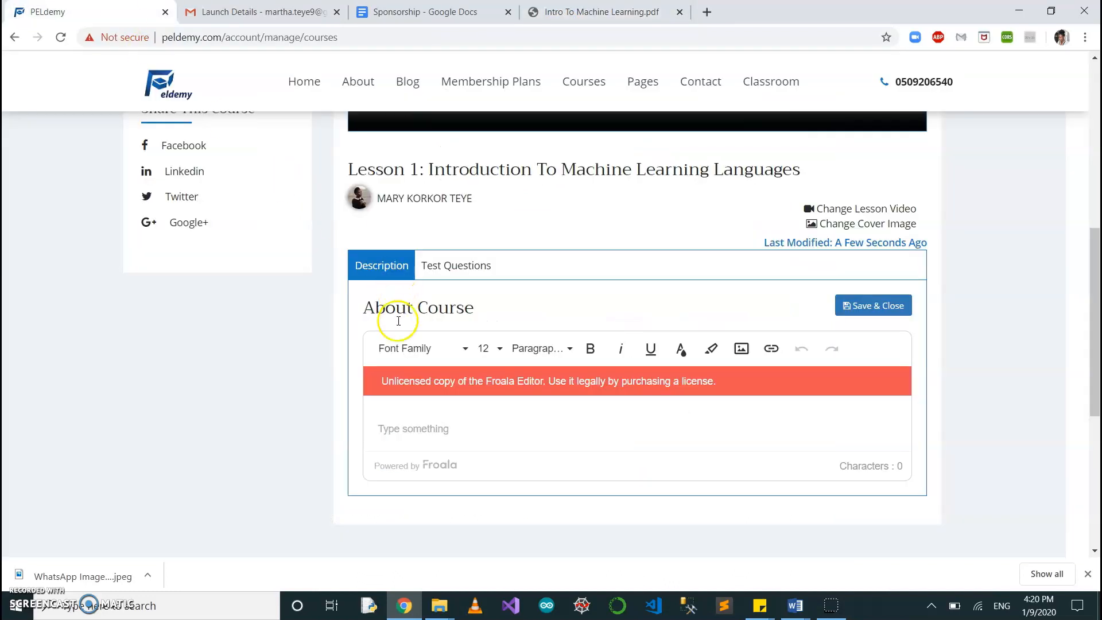
pyautogui.click(419, 422)
pyautogui.hotkey('ctrl', 'v')
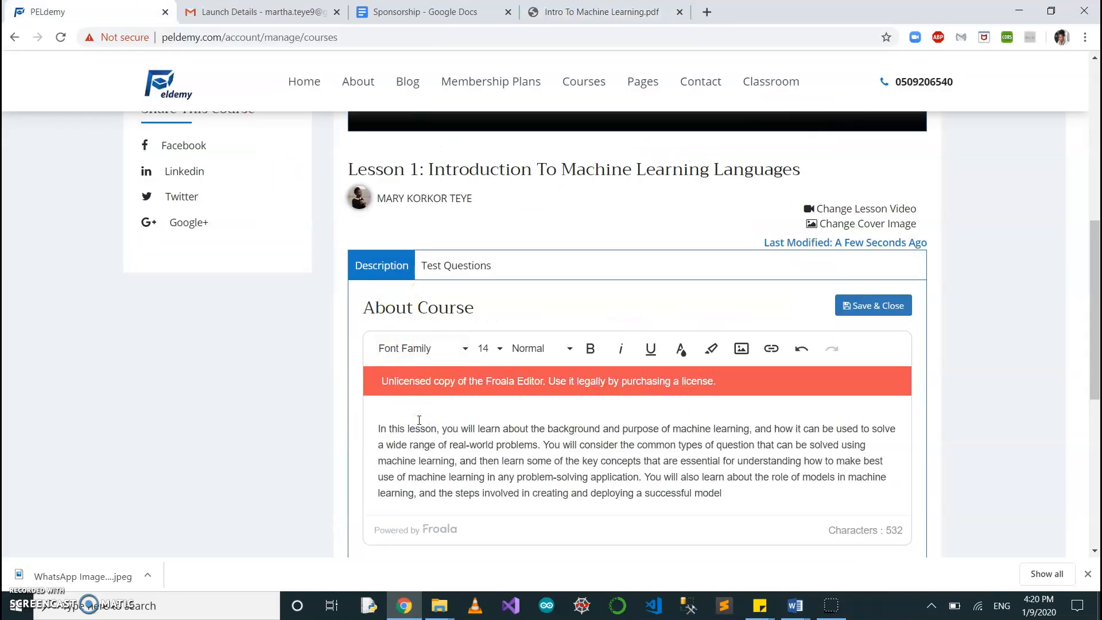
# Append the PDF text from "There are various ways to define machine learning" to "make predictions for" as a second paragraph, and save the description.
pyautogui.click(574, 12)
pyautogui.scroll(-3, 520, 494)
pyautogui.scroll(-10, 520, 498)
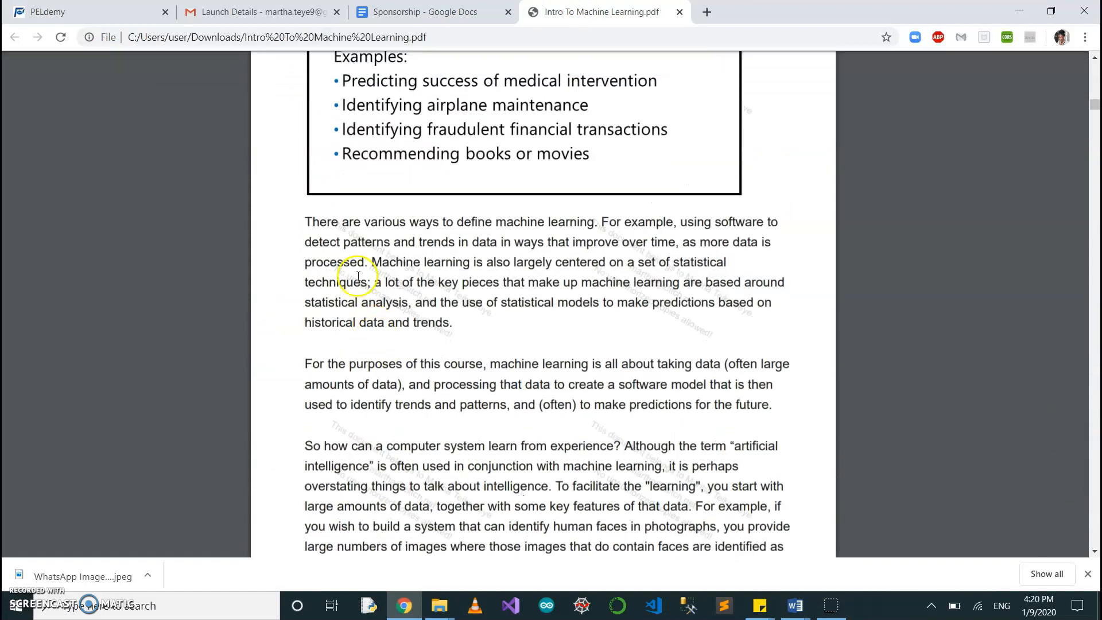
pyautogui.moveTo(302, 221); pyautogui.dragTo(715, 407)
pyautogui.hotkey('ctrl', 'c')
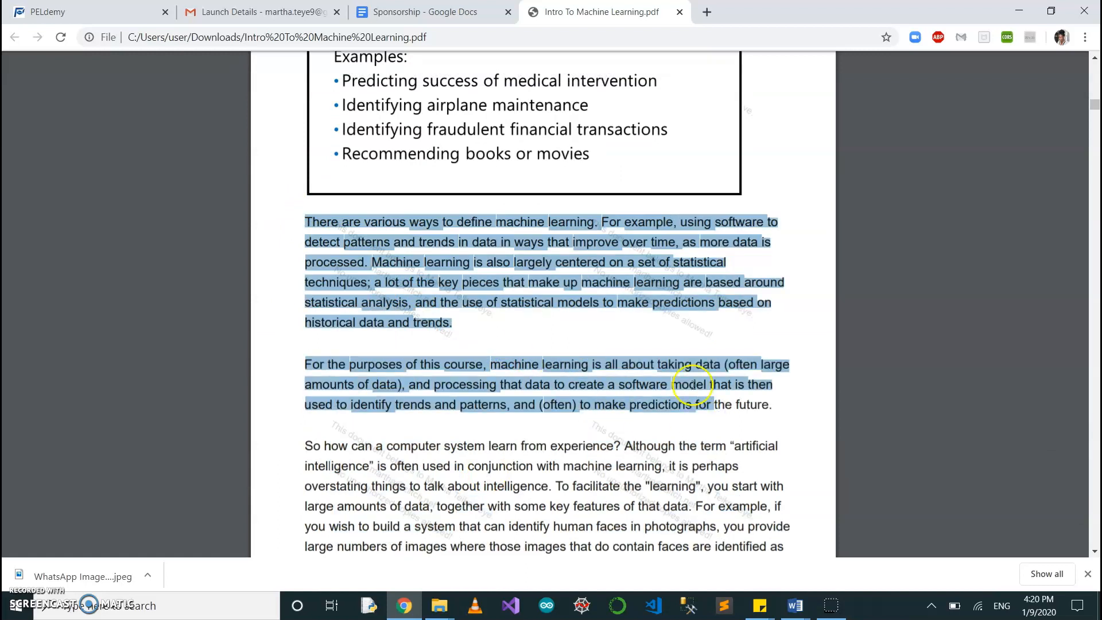
pyautogui.click(92, 11)
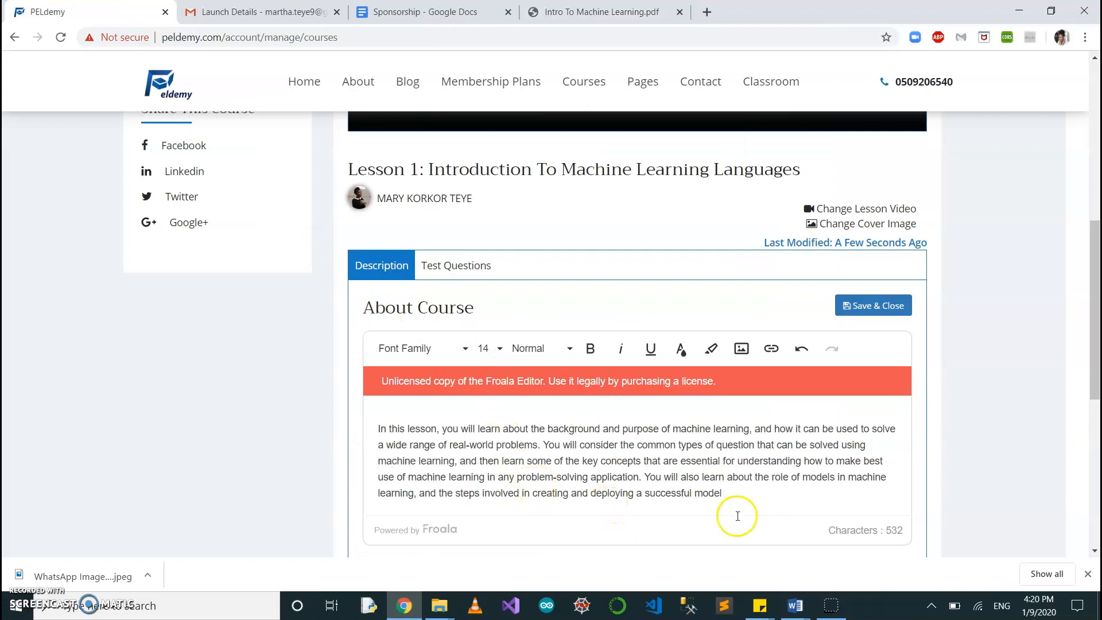
pyautogui.press('Return')
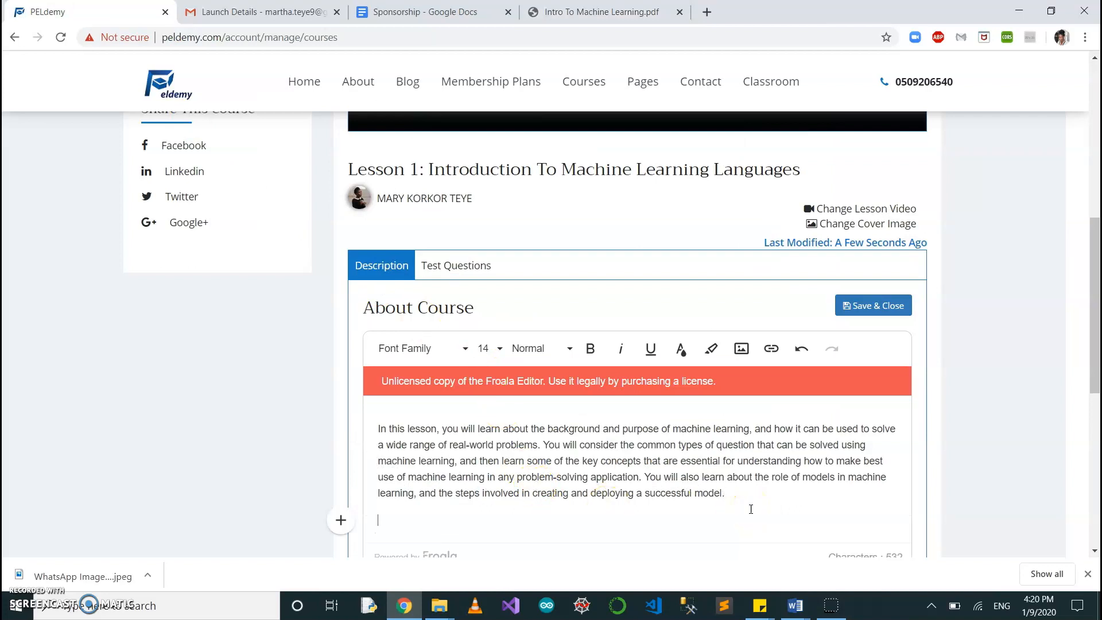
pyautogui.hotkey('ctrl', 'v')
pyautogui.scroll(-1, 750, 509)
pyautogui.scroll(-2, 751, 510)
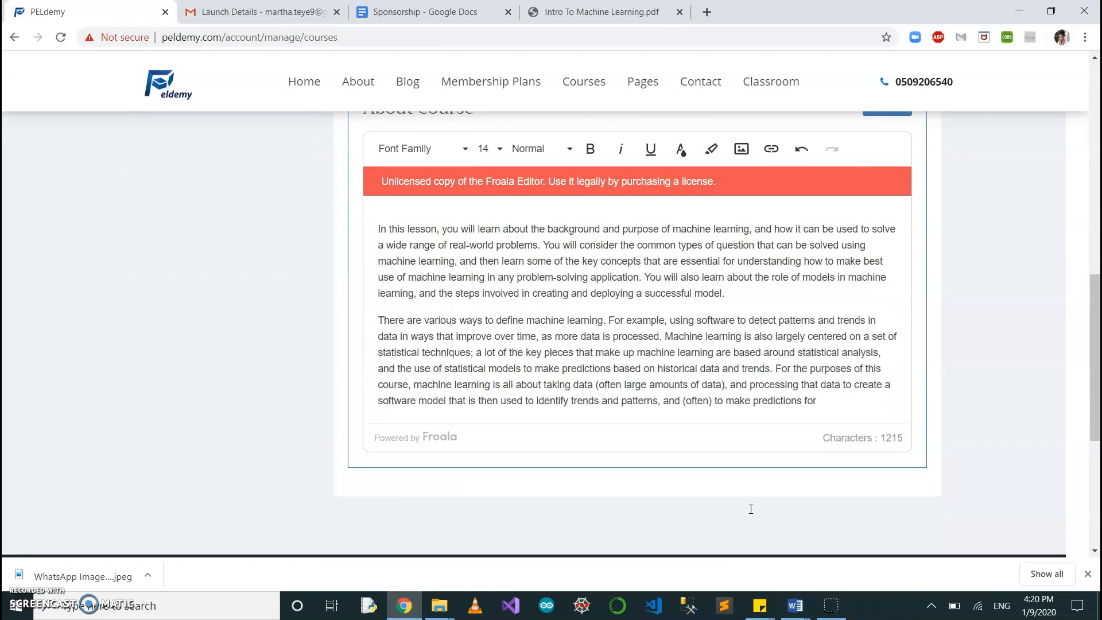
pyautogui.scroll(3, 751, 510)
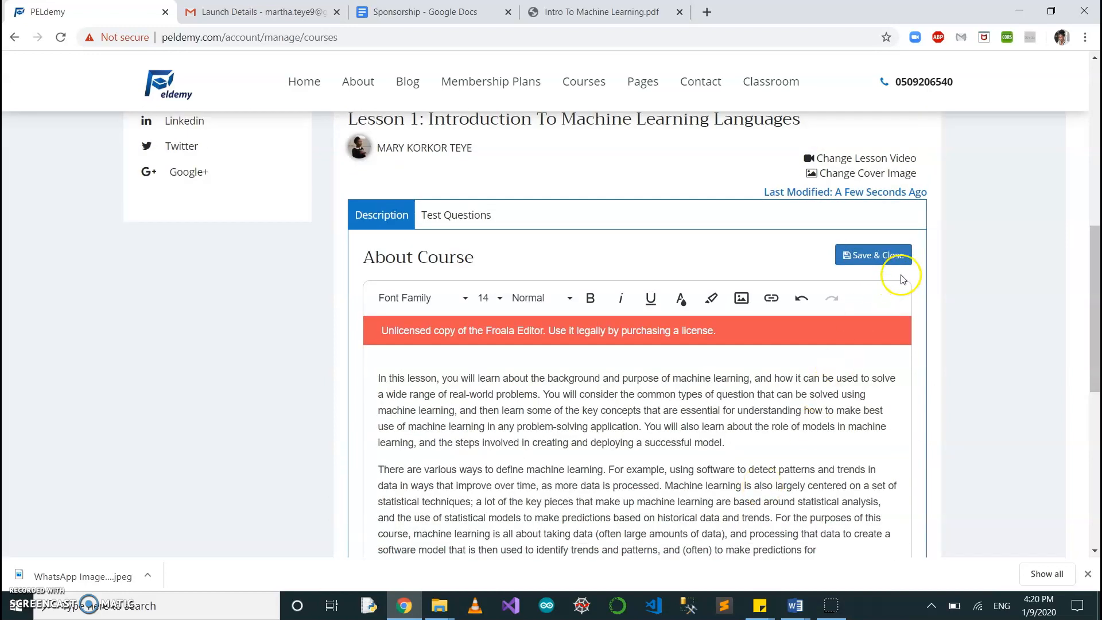
pyautogui.click(889, 255)
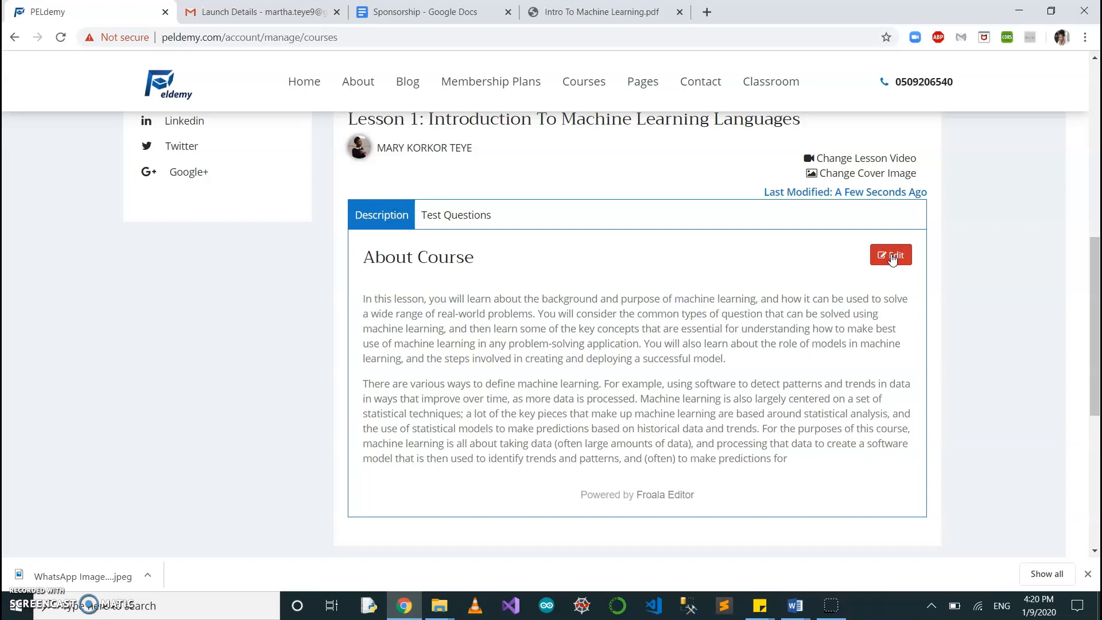
# Start a new test question for lesson 1 and set its total marks to 2.
pyautogui.click(462, 220)
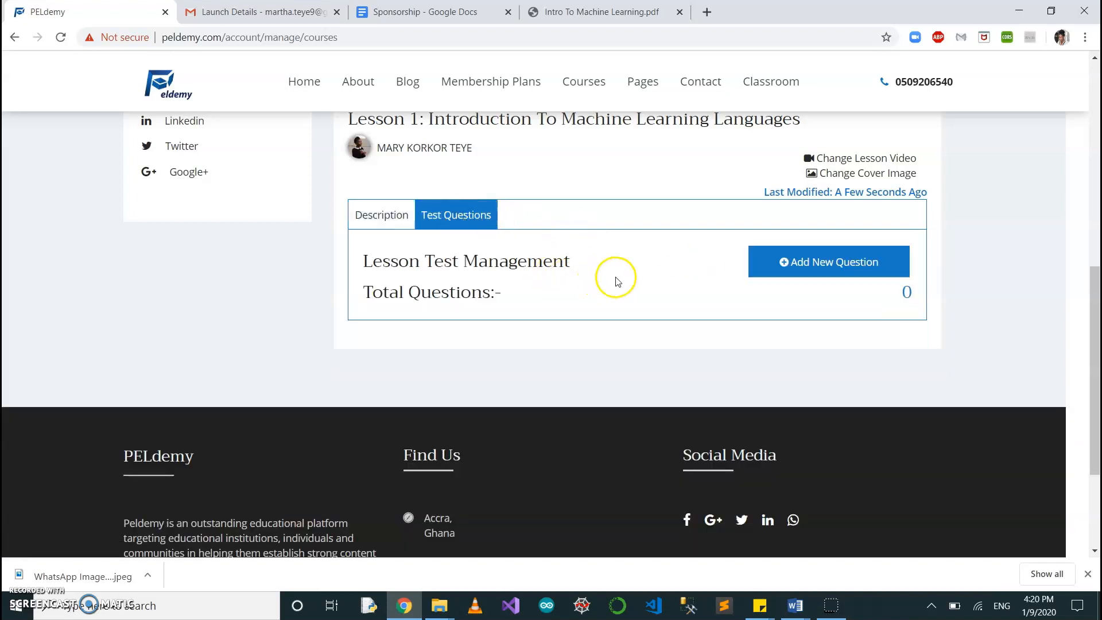
pyautogui.click(828, 267)
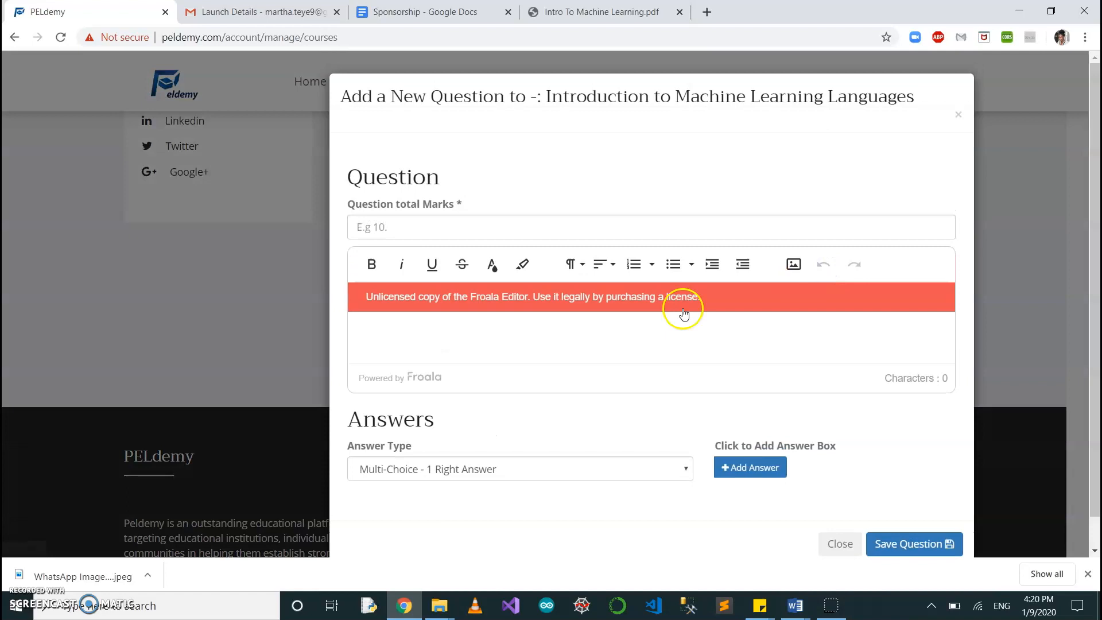
pyautogui.click(409, 225)
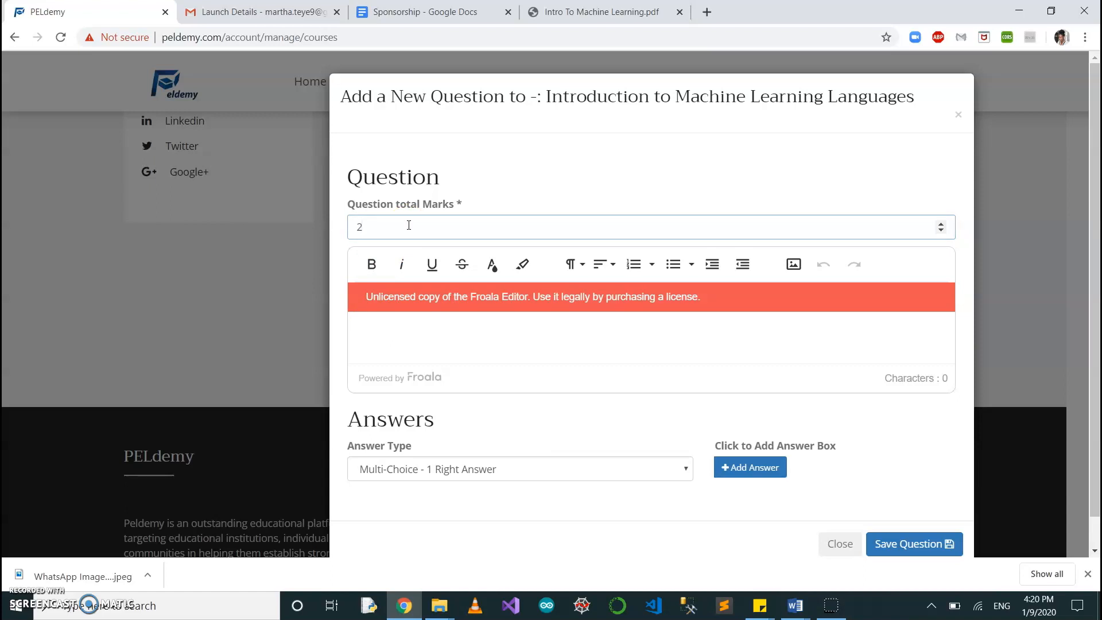
pyautogui.moveTo(341, 96); pyautogui.dragTo(880, 97)
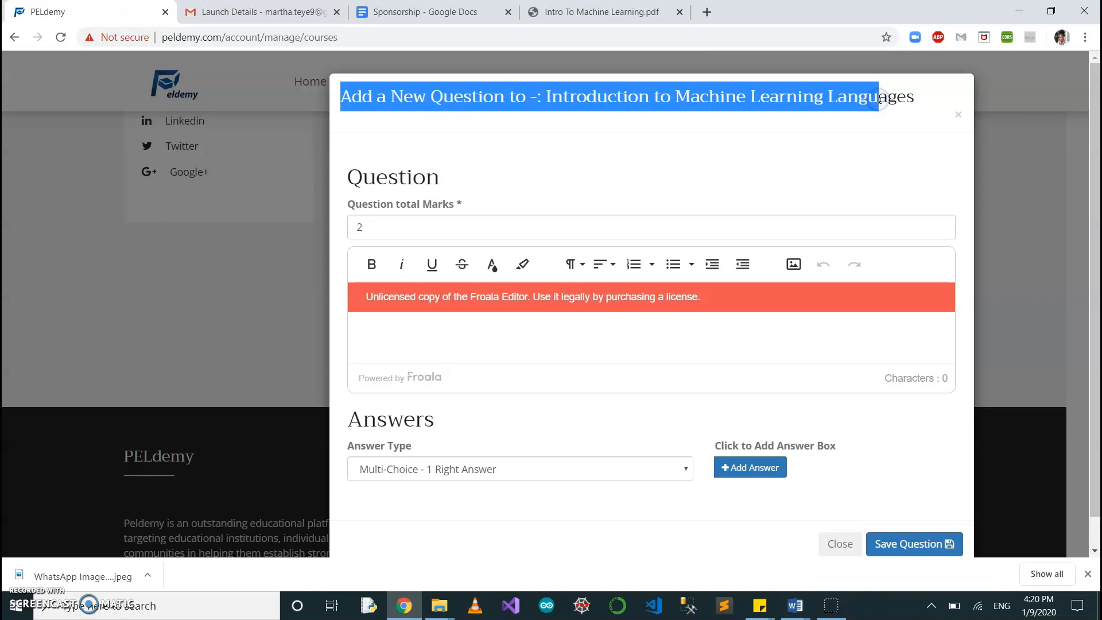
pyautogui.click(898, 109)
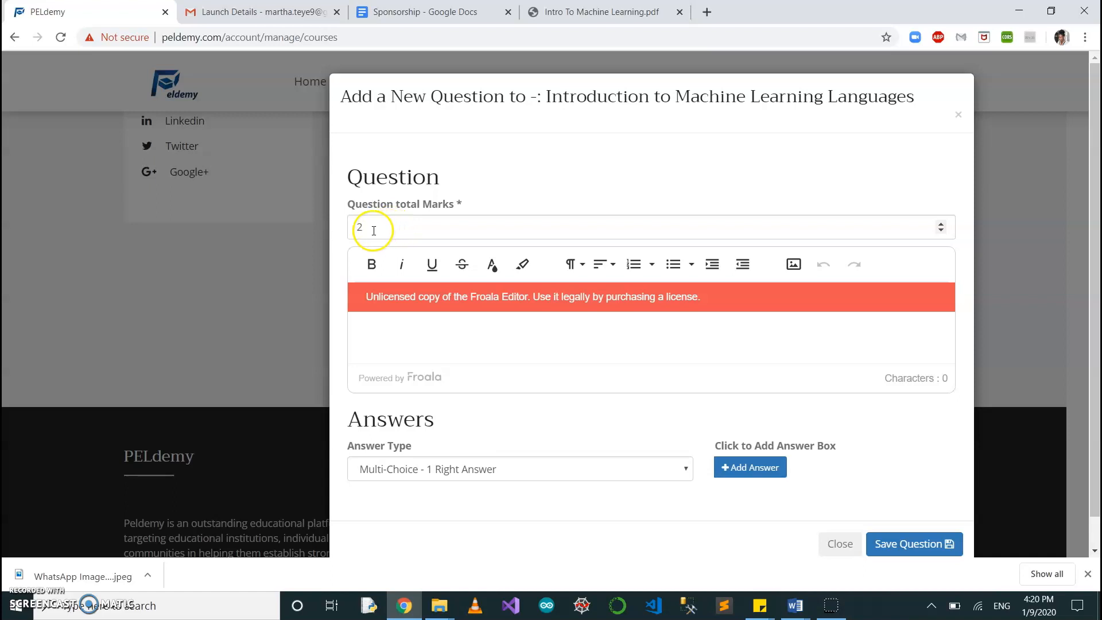
# Check the available answer types, keep Multi-Choice - 1 Right Answer, and try to save the question without any question text.
pyautogui.click(409, 322)
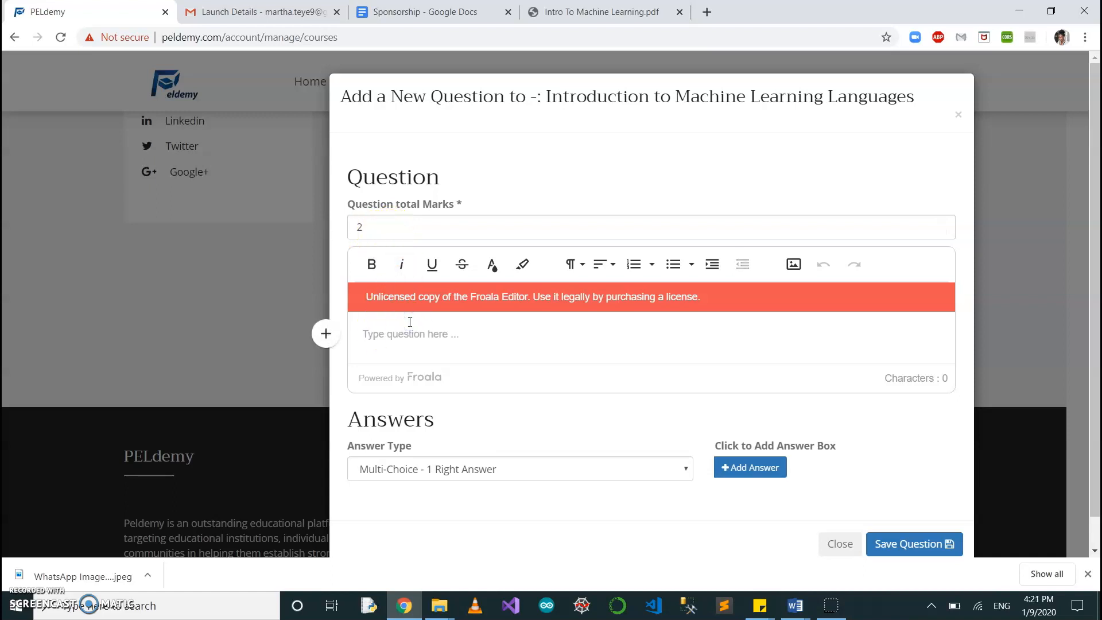
pyautogui.click(685, 469)
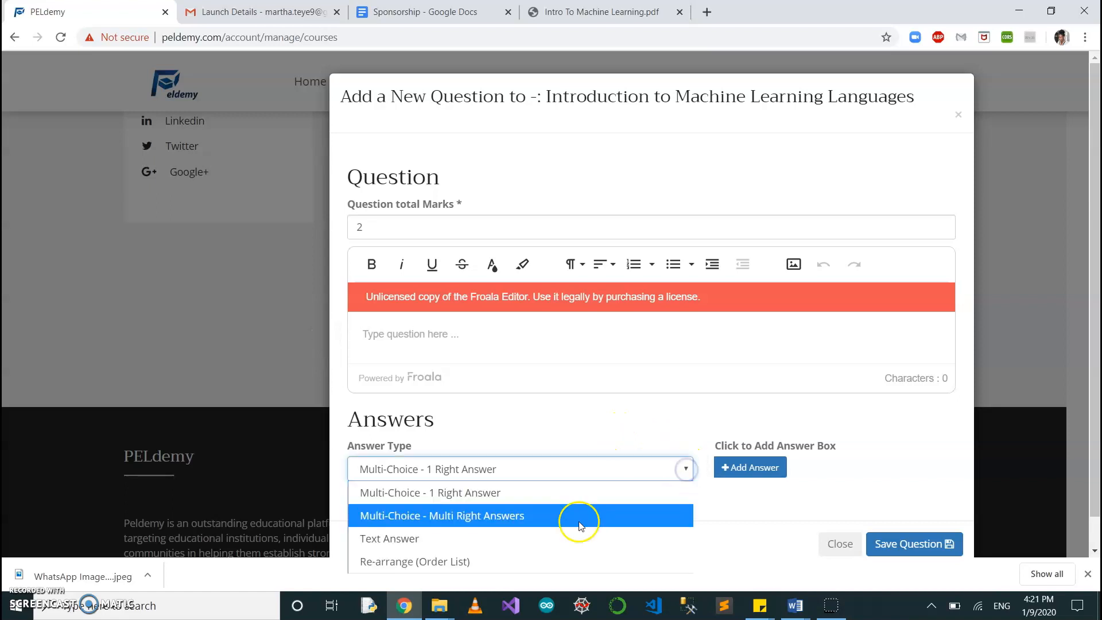
pyautogui.click(587, 502)
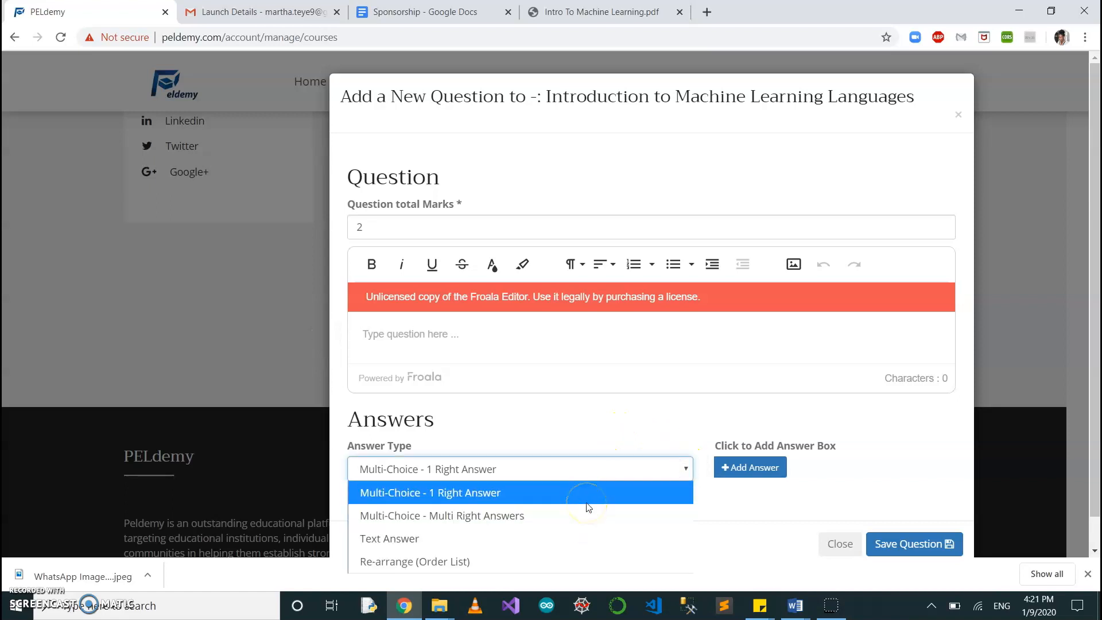
pyautogui.click(570, 520)
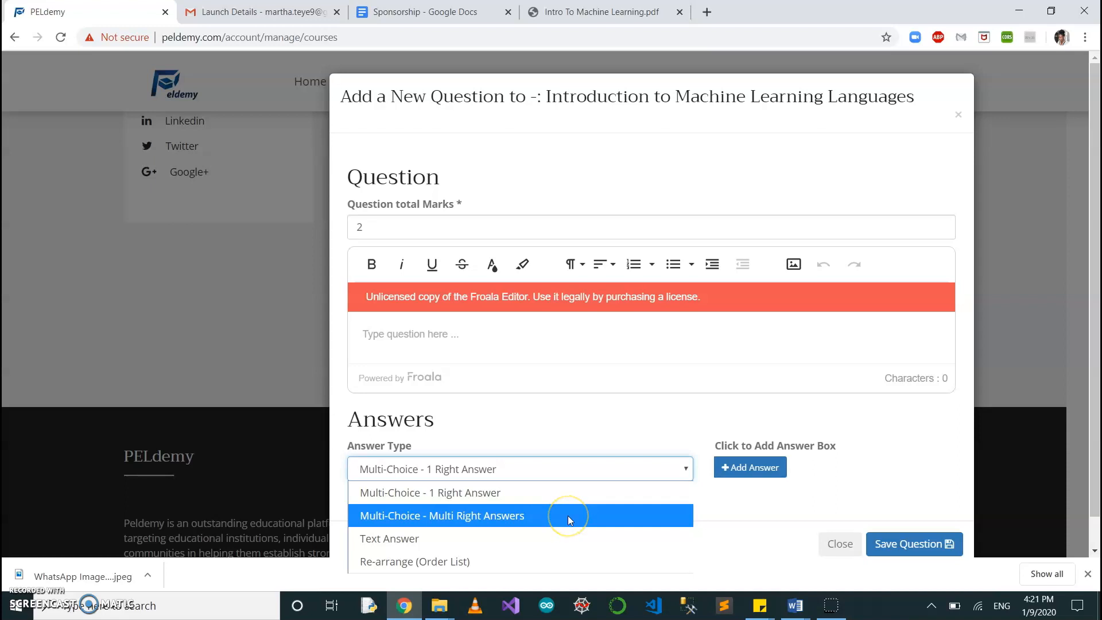
pyautogui.click(580, 503)
pyautogui.click(476, 344)
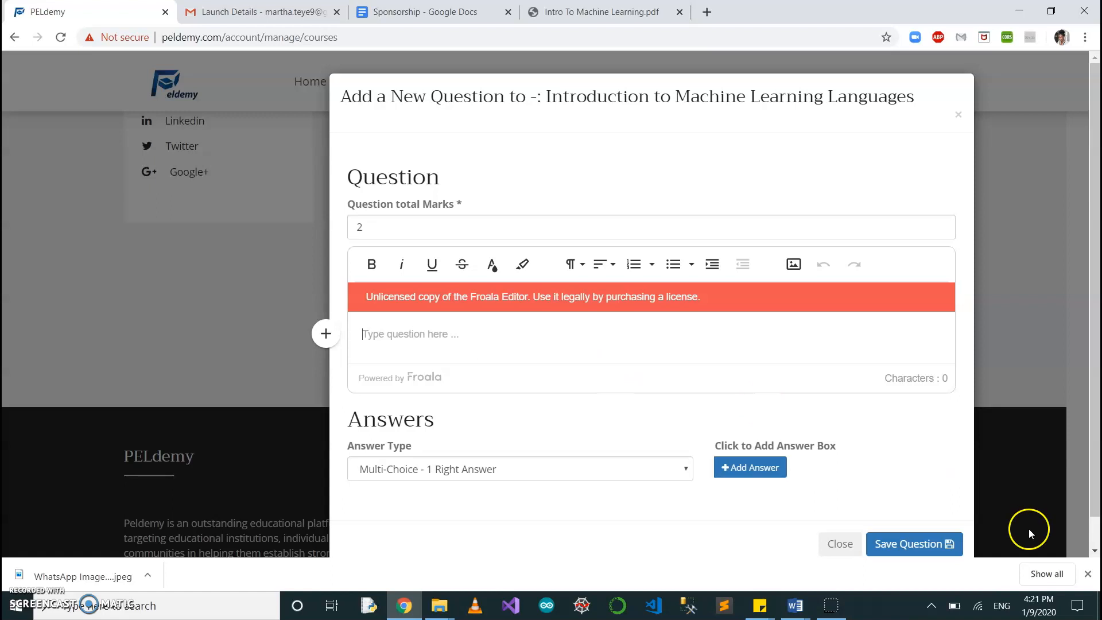
pyautogui.click(933, 554)
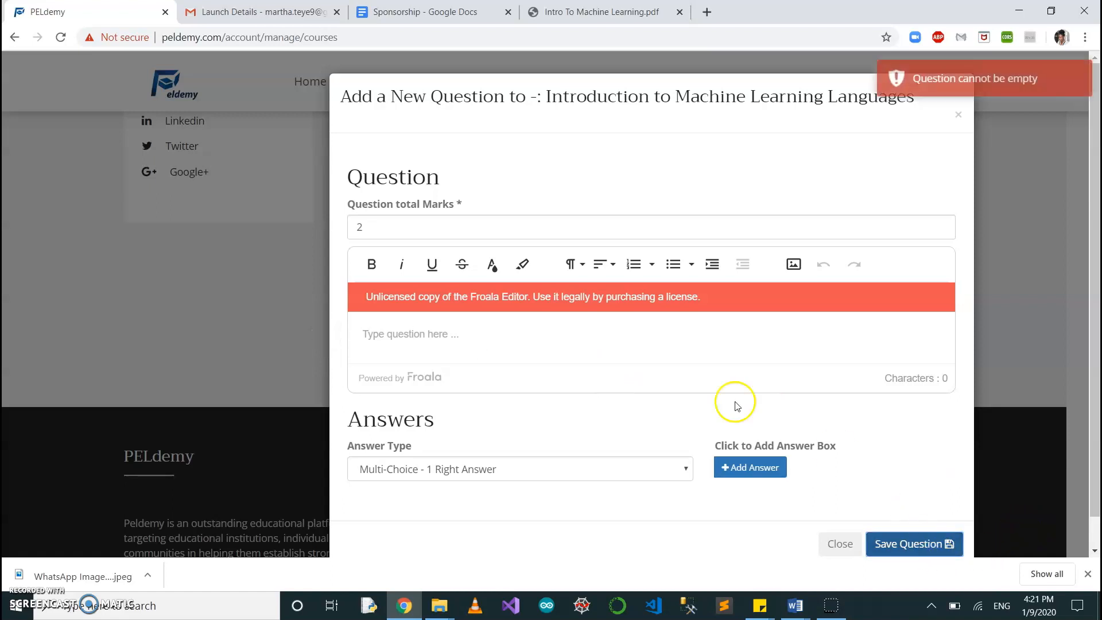
# Enter "Is this example Machine Learning?" as the question text.
pyautogui.click(468, 350)
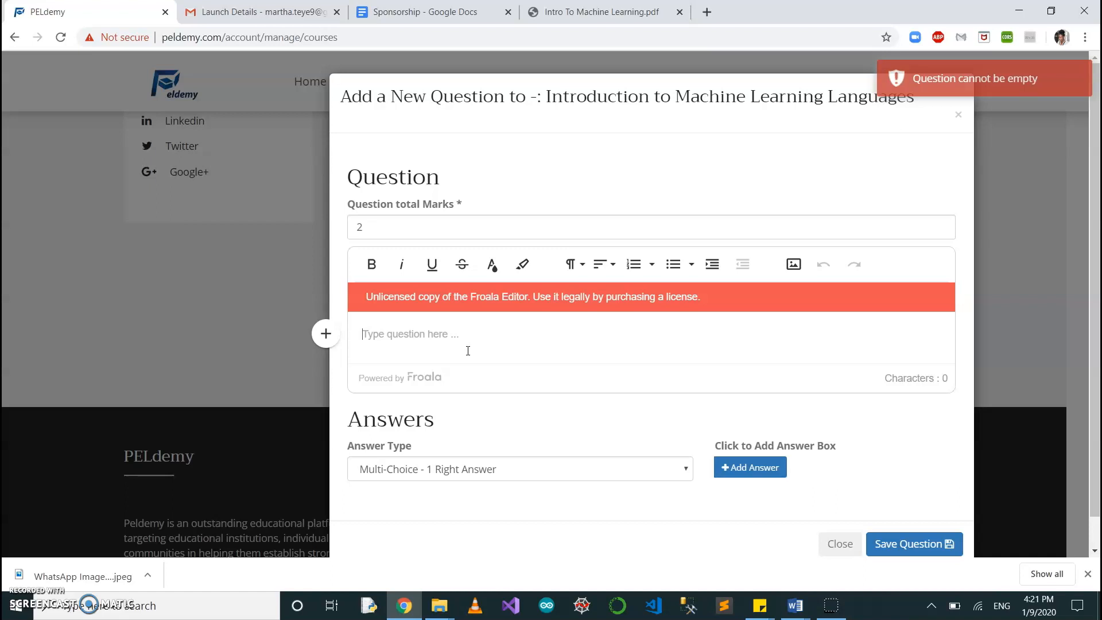
pyautogui.write('I')
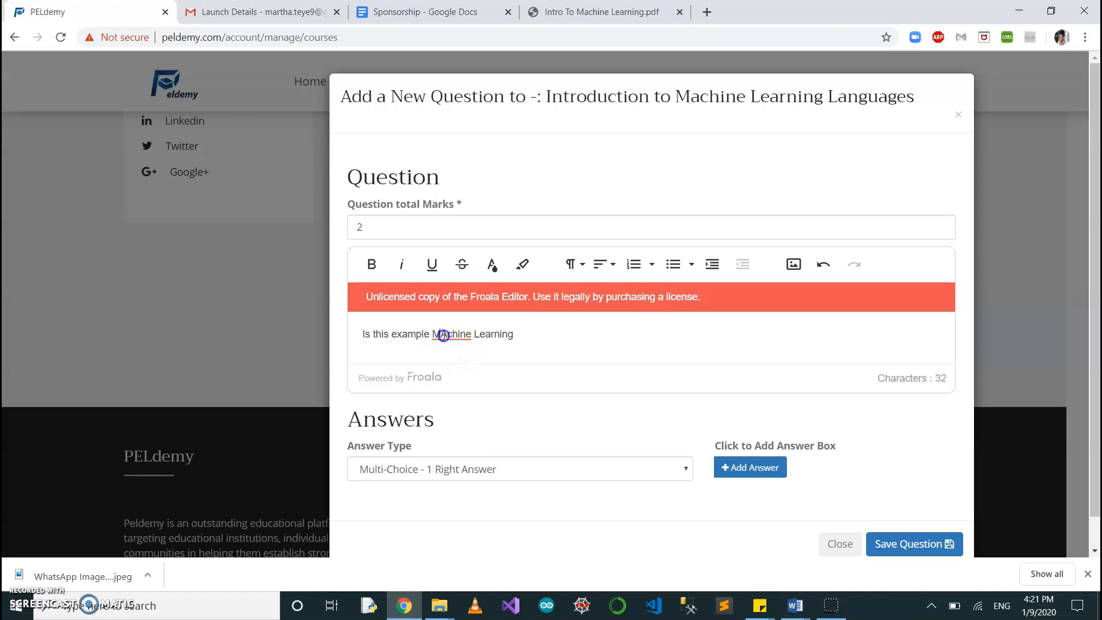
pyautogui.press('BackSpace')
pyautogui.click(522, 336)
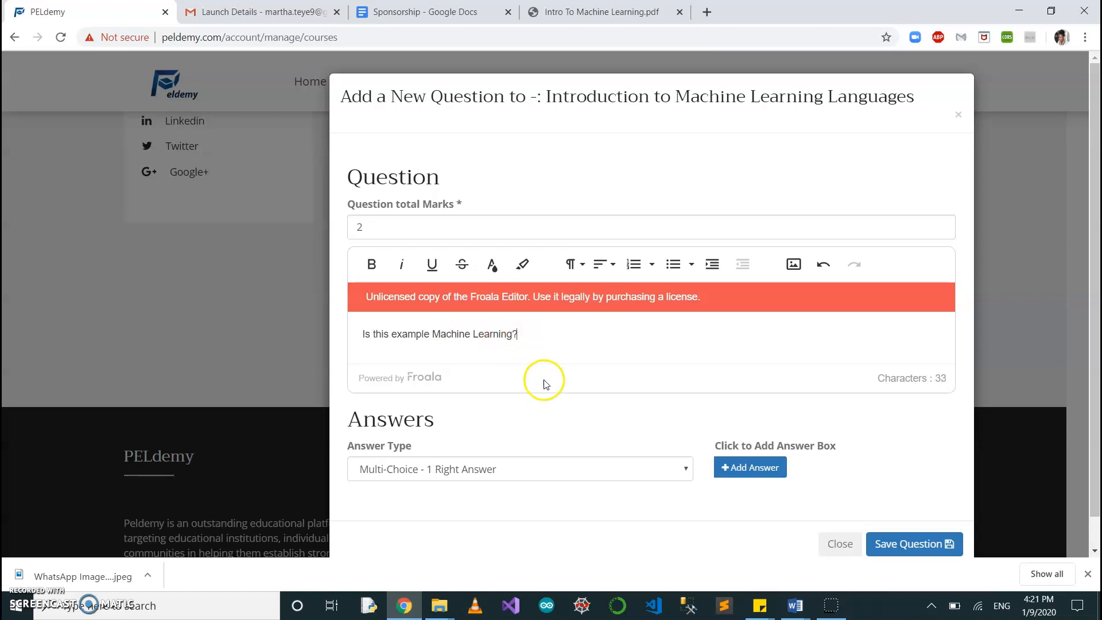
pyautogui.scroll(-1, 541, 376)
pyautogui.click(610, 438)
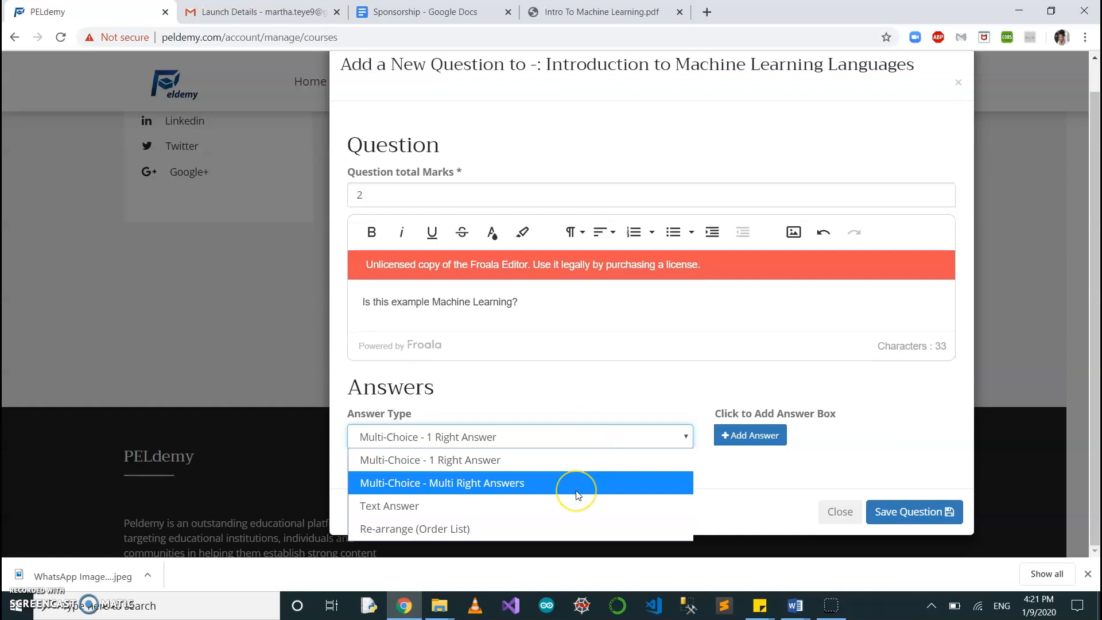
pyautogui.click(578, 494)
pyautogui.click(615, 433)
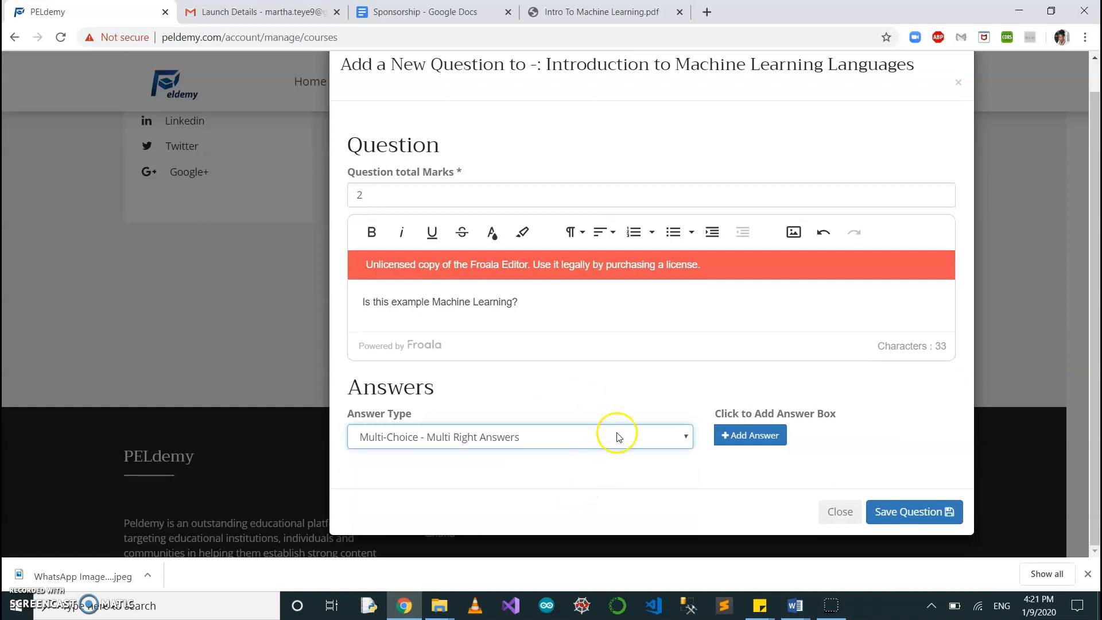
pyautogui.click(587, 466)
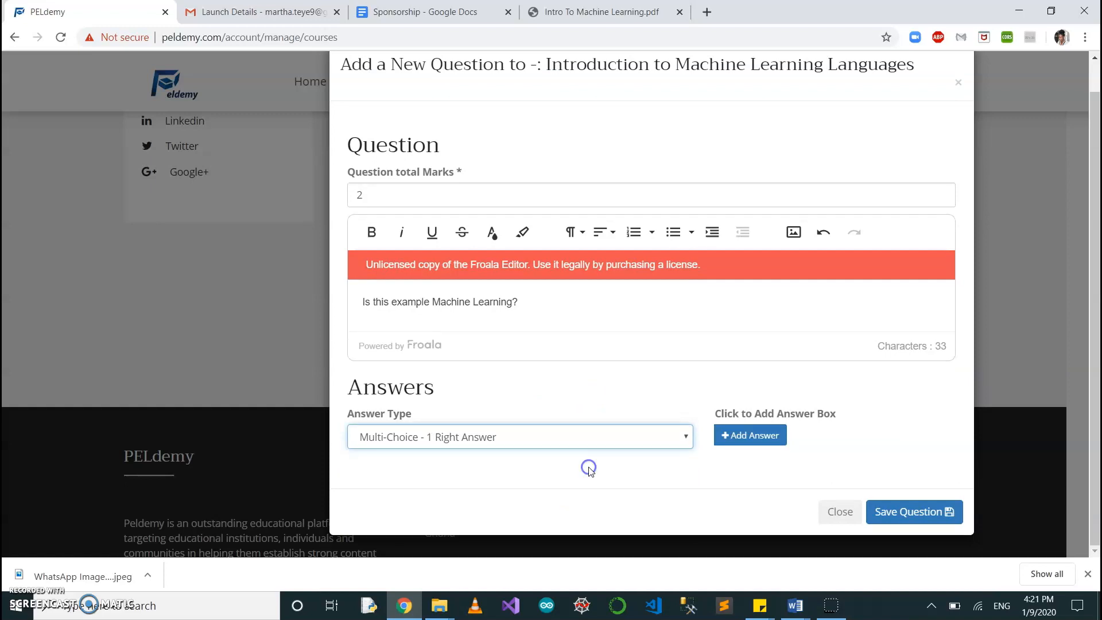
# Add a first answer box to the question and enter "Yes" as its text.
pyautogui.click(755, 438)
pyautogui.scroll(-3, 658, 462)
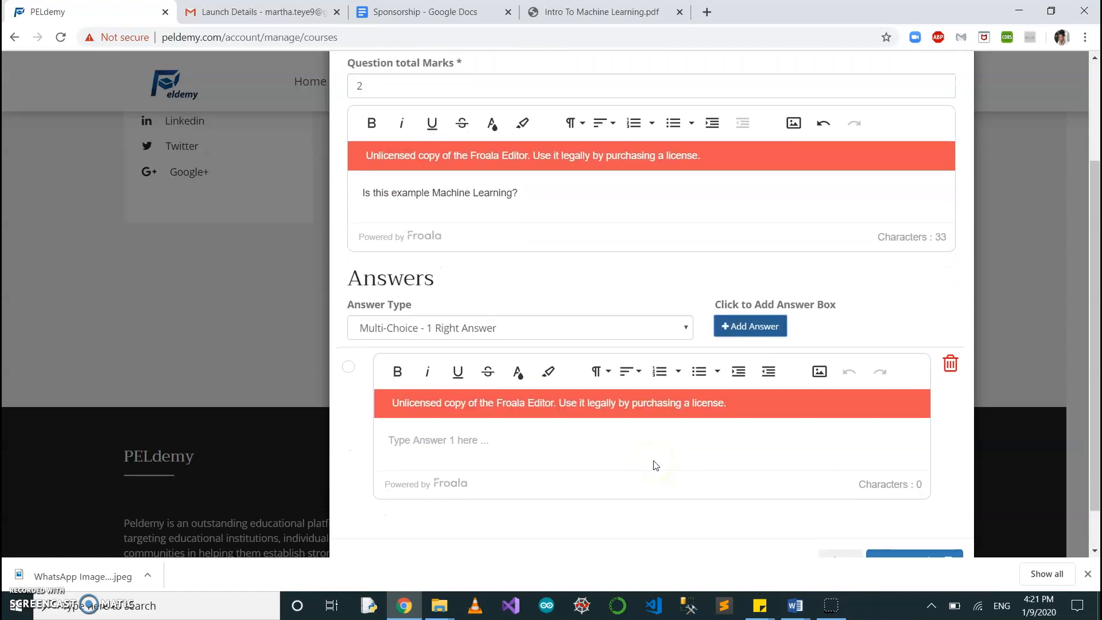
pyautogui.click(439, 409)
pyautogui.write('Yes')
pyautogui.click(374, 448)
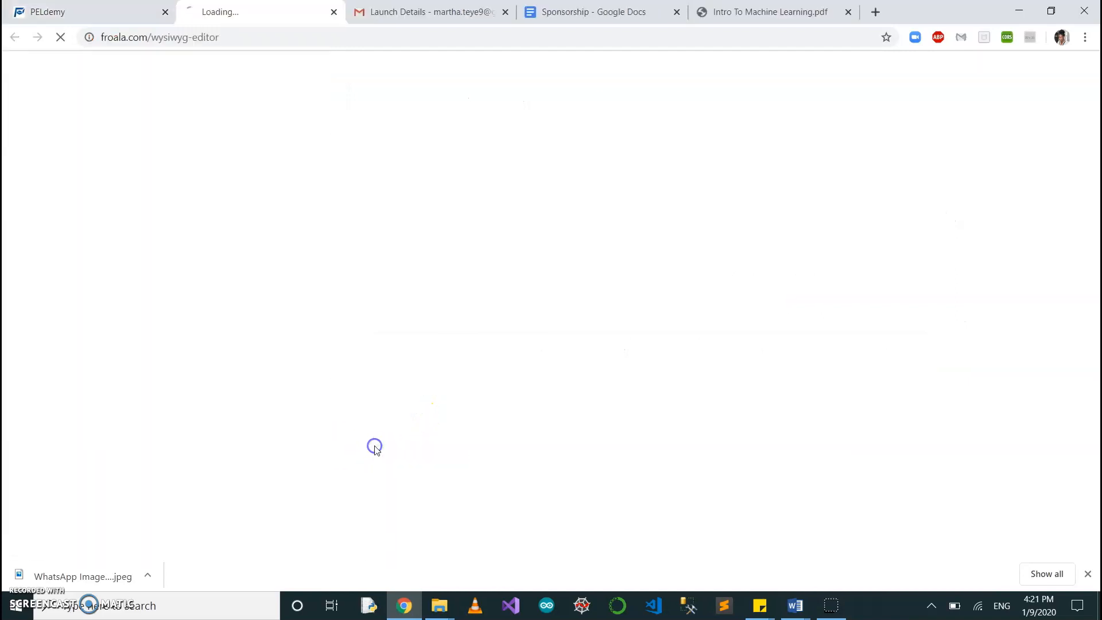
pyautogui.click(337, 12)
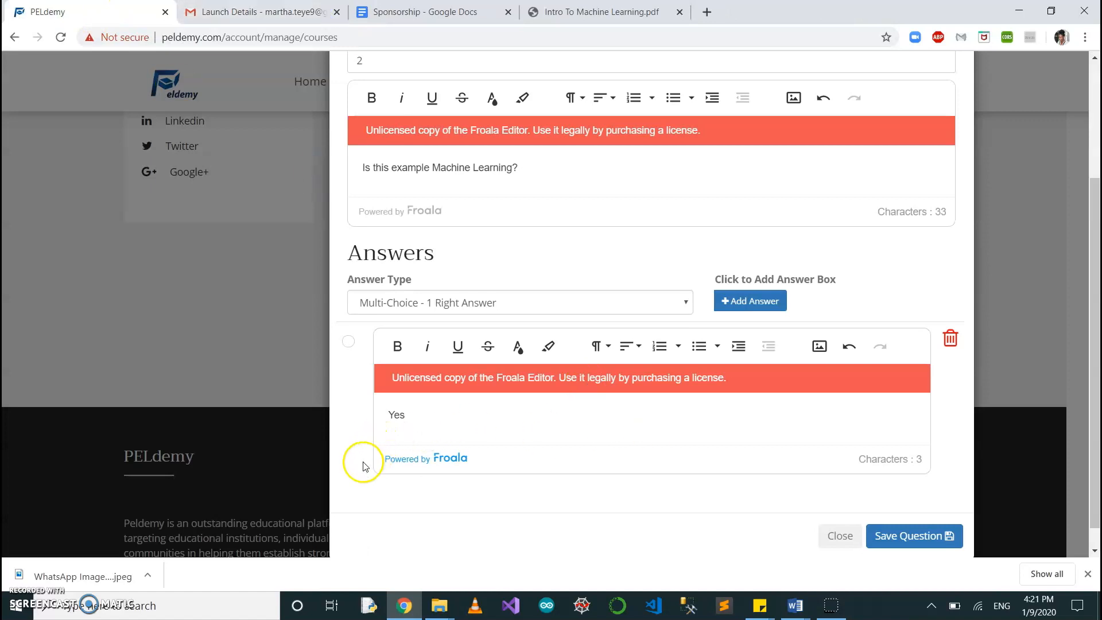
pyautogui.click(435, 423)
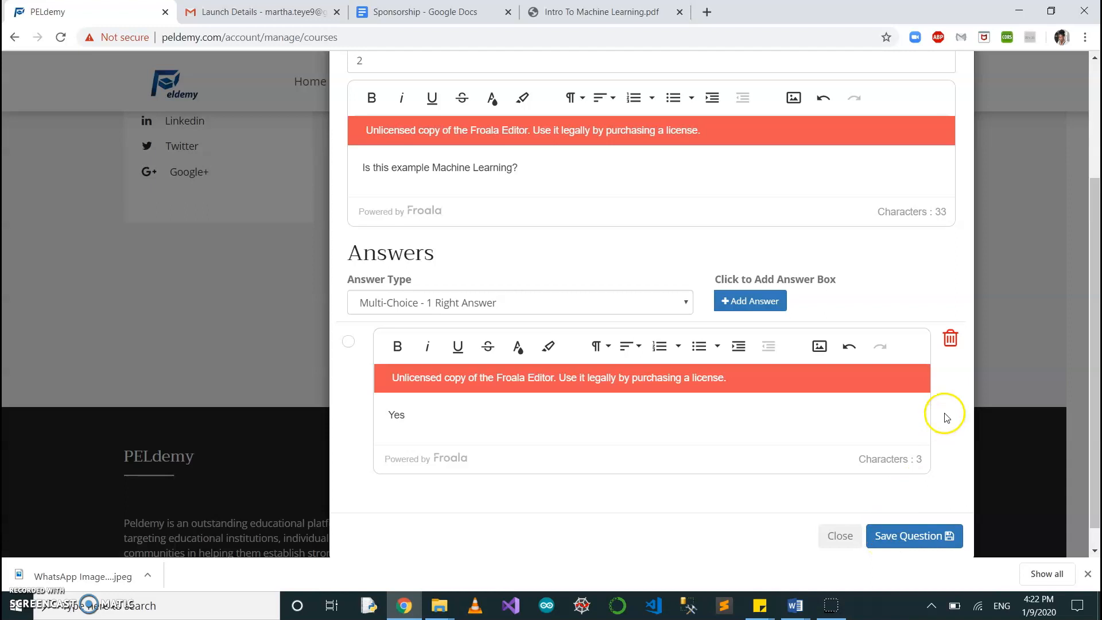
# Add a second answer with the text "No" and mark it as the right answer.
pyautogui.click(763, 301)
pyautogui.scroll(-1, 682, 421)
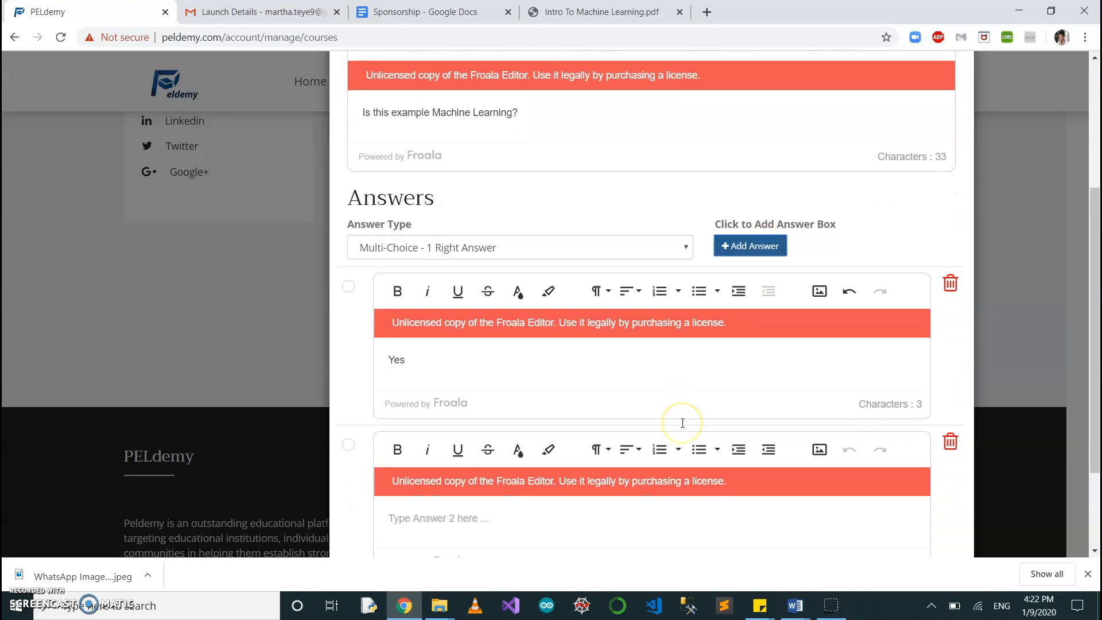
pyautogui.scroll(-1, 560, 400)
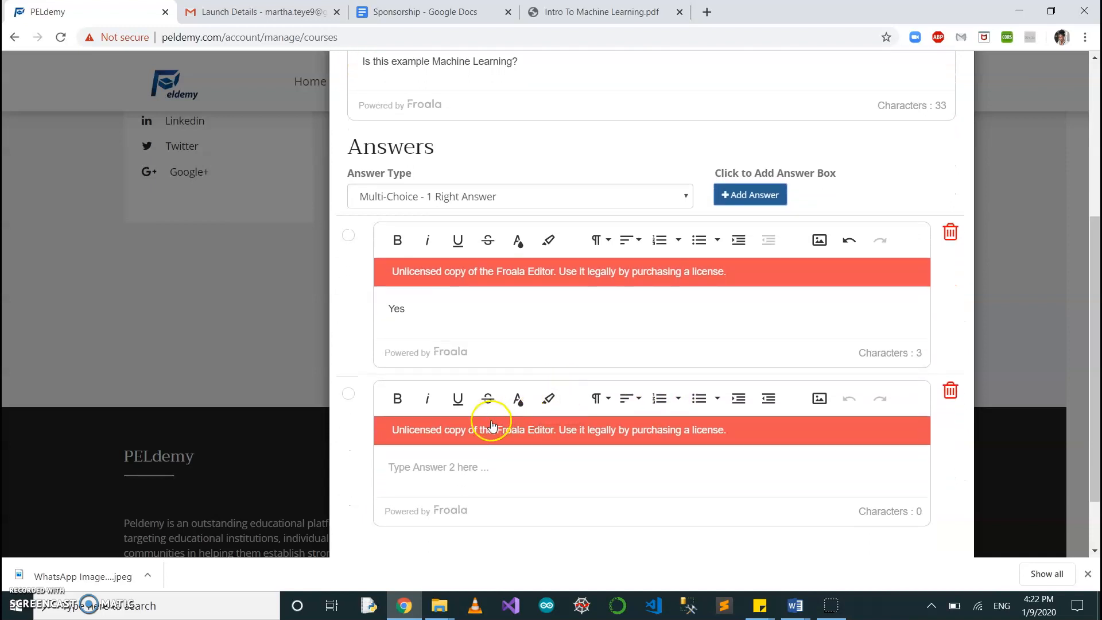
pyautogui.click(439, 470)
pyautogui.write('No')
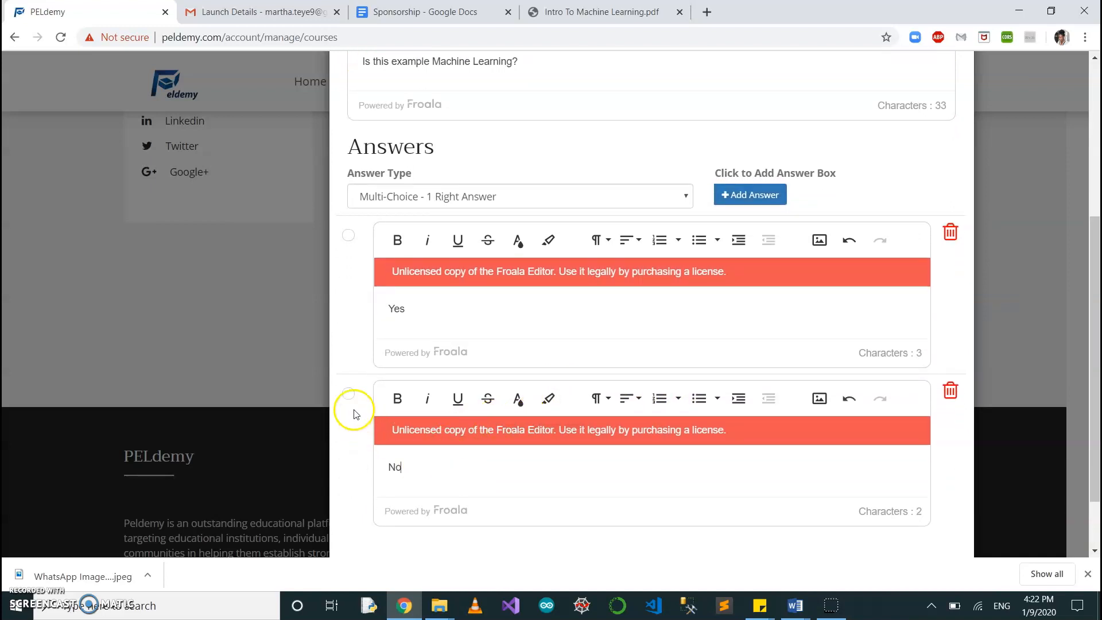
pyautogui.click(357, 396)
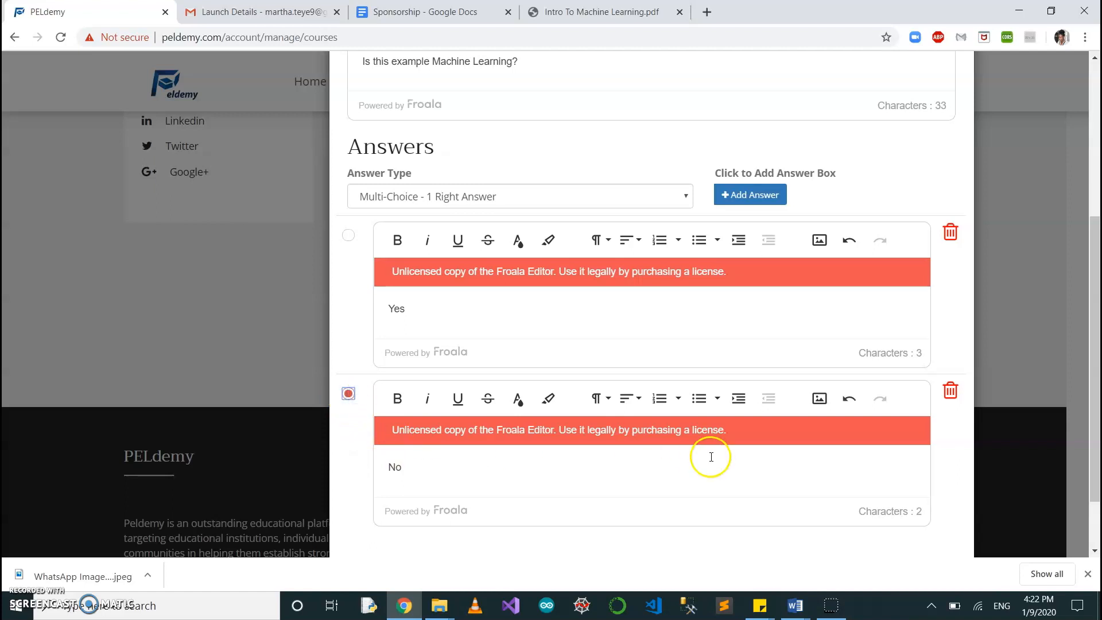
# Save the Yes/No question and review it in the lesson's test question list.
pyautogui.scroll(-2, 709, 455)
pyautogui.click(918, 511)
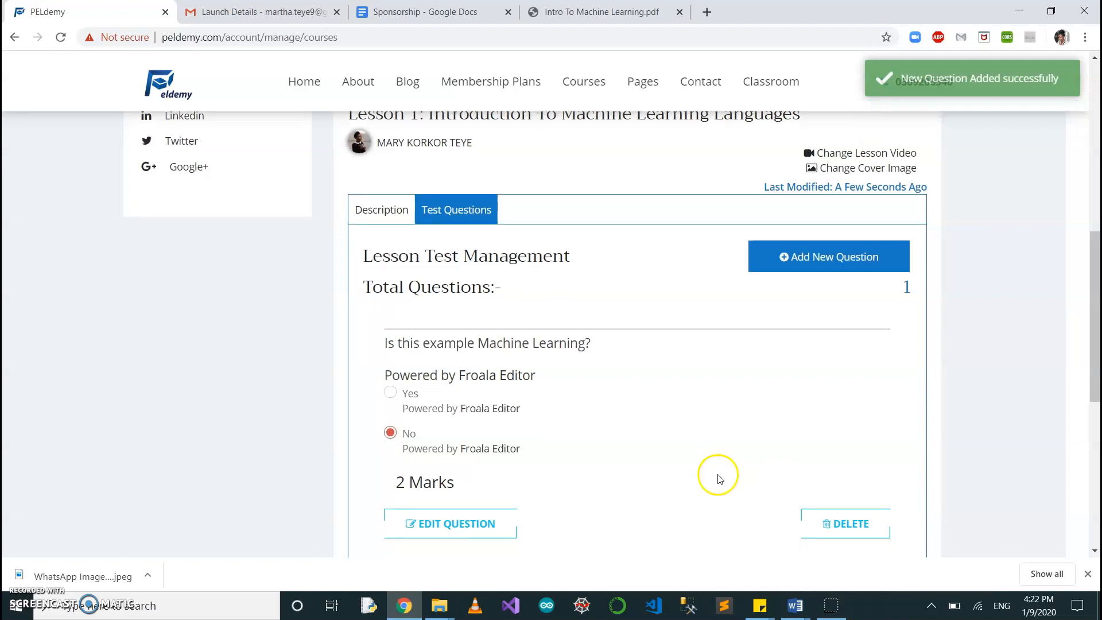
pyautogui.scroll(-1, 631, 413)
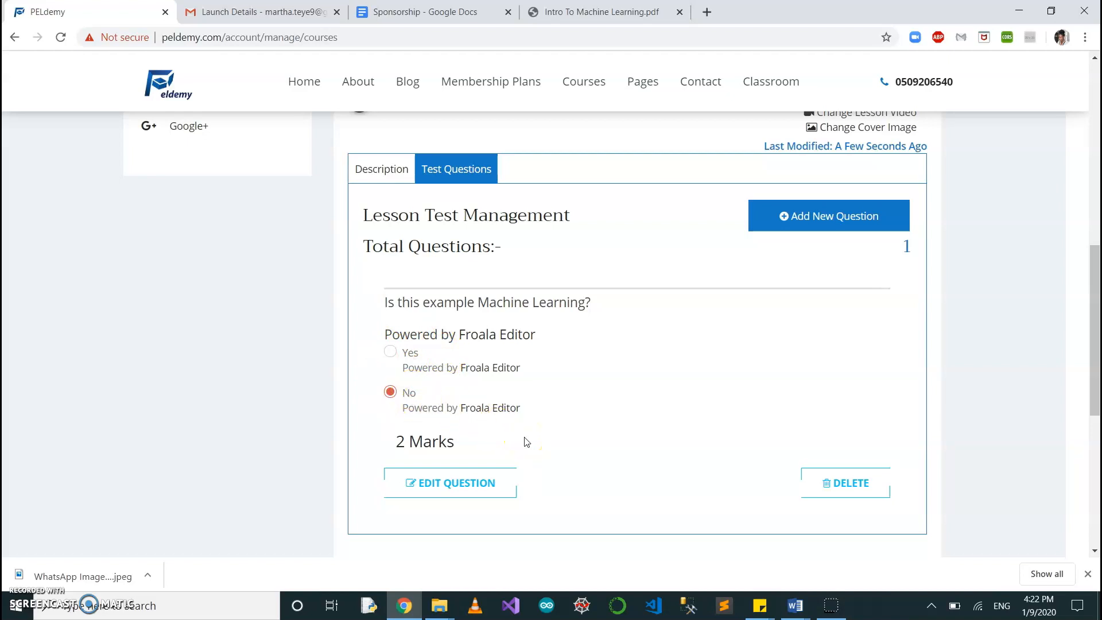
pyautogui.scroll(1, 579, 408)
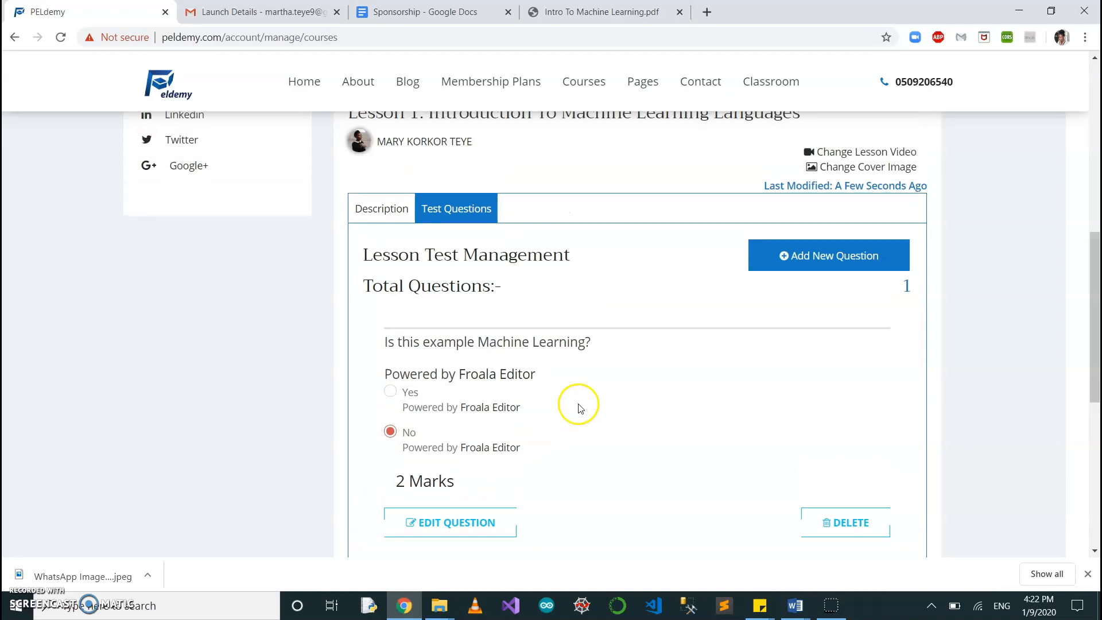
pyautogui.scroll(-3, 641, 434)
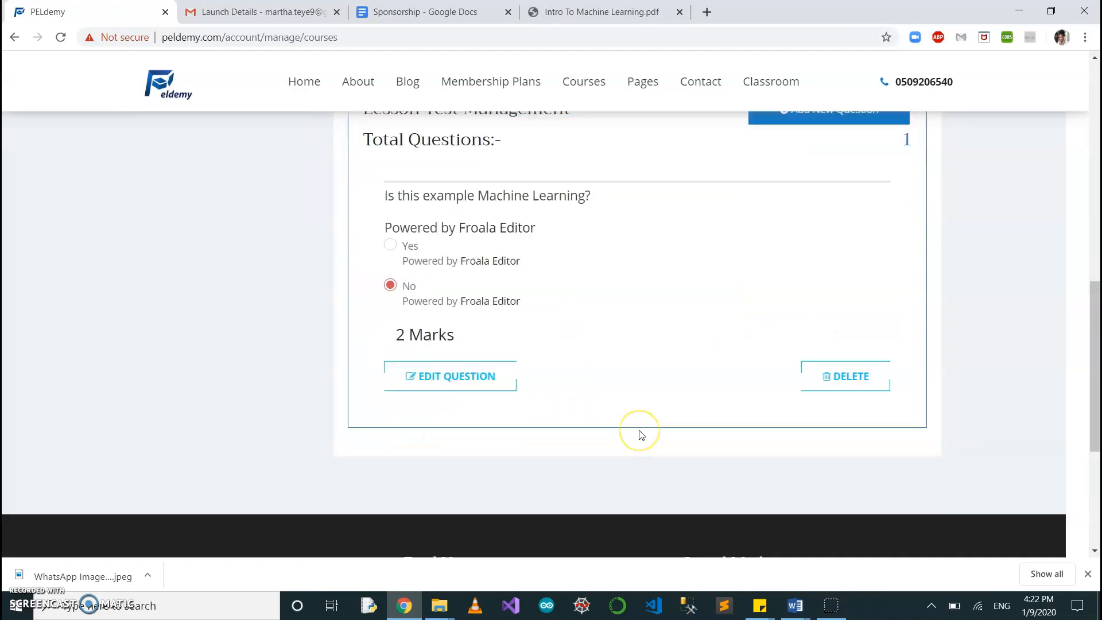
# Start another new test question and enter "Choose all right answers." as the question text.
pyautogui.scroll(2, 641, 434)
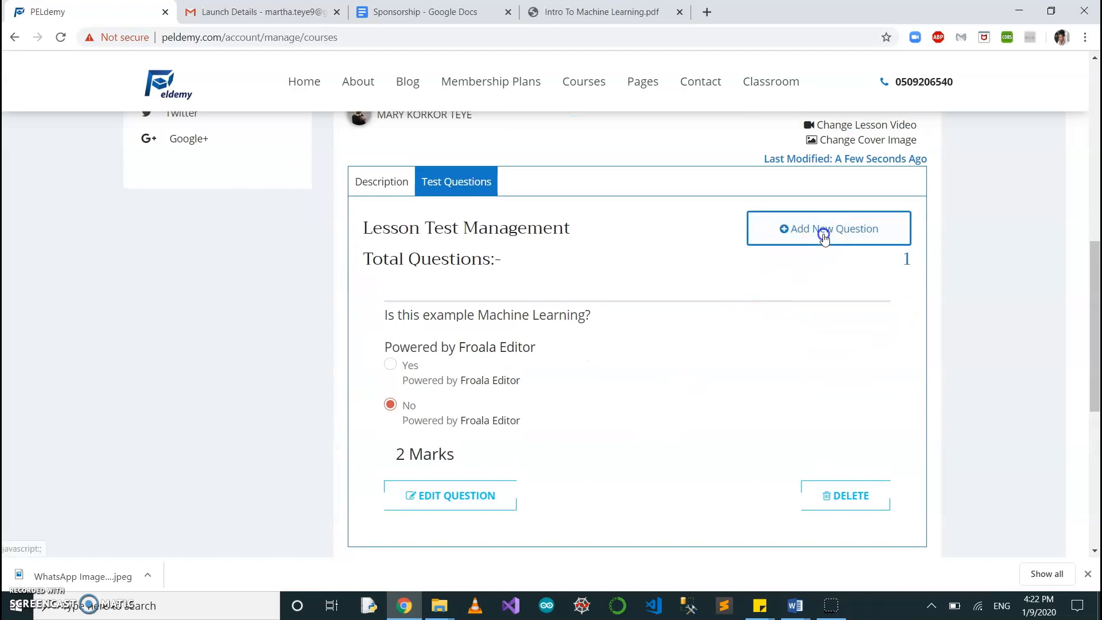
pyautogui.click(821, 231)
pyautogui.click(480, 347)
pyautogui.write('Ho')
pyautogui.press('BackSpace')
pyautogui.press('BackSpace')
pyautogui.write('Choose all right answers.')
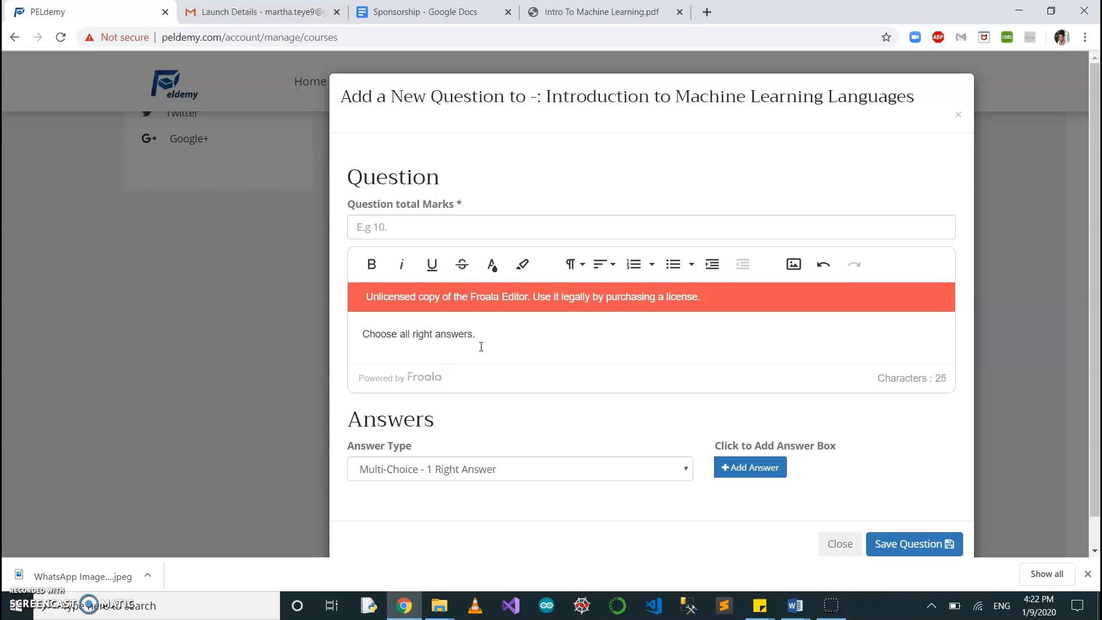
# Set the new question's answer type to Multi-Choice - Multi Right Answers.
pyautogui.click(548, 472)
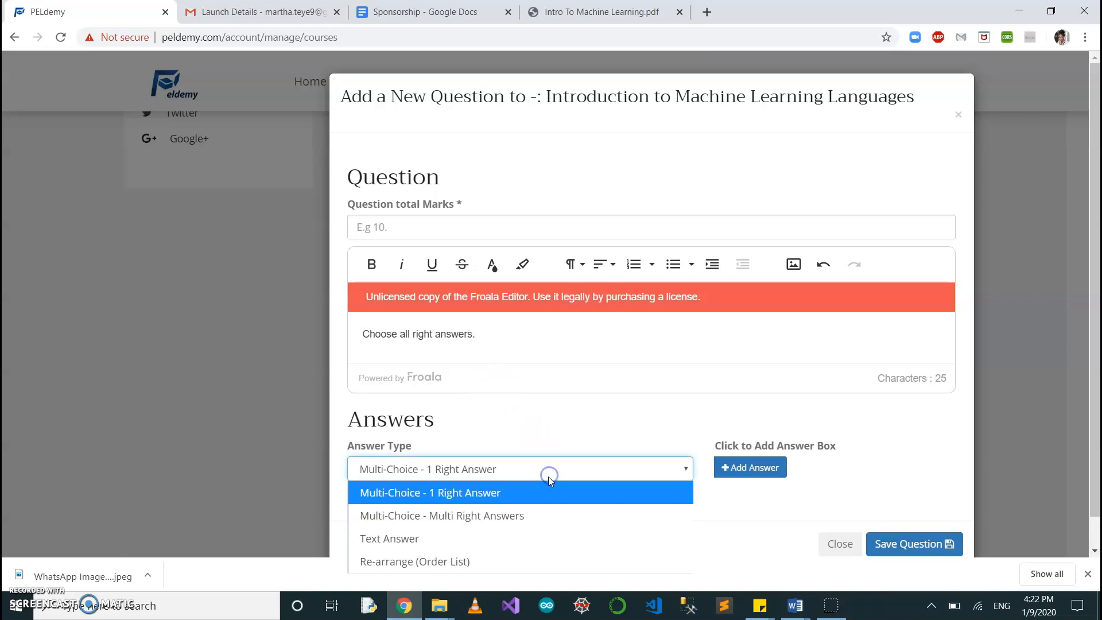
pyautogui.click(521, 522)
pyautogui.scroll(-1, 615, 480)
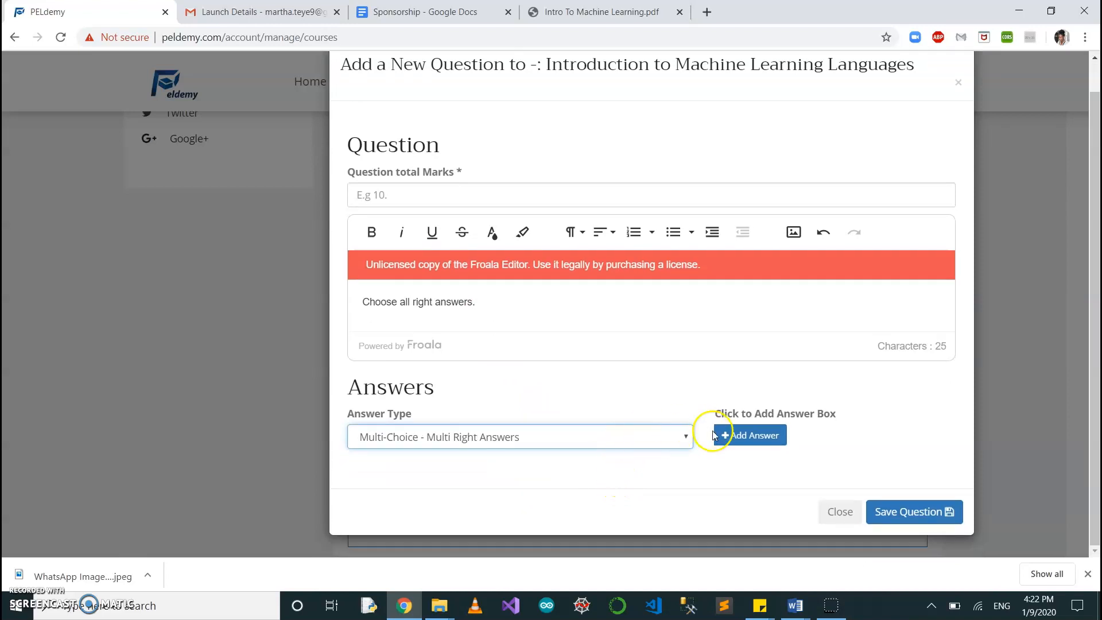
# Add a first answer with the text "Boy" and mark it as a right answer.
pyautogui.click(765, 441)
pyautogui.scroll(-2, 598, 467)
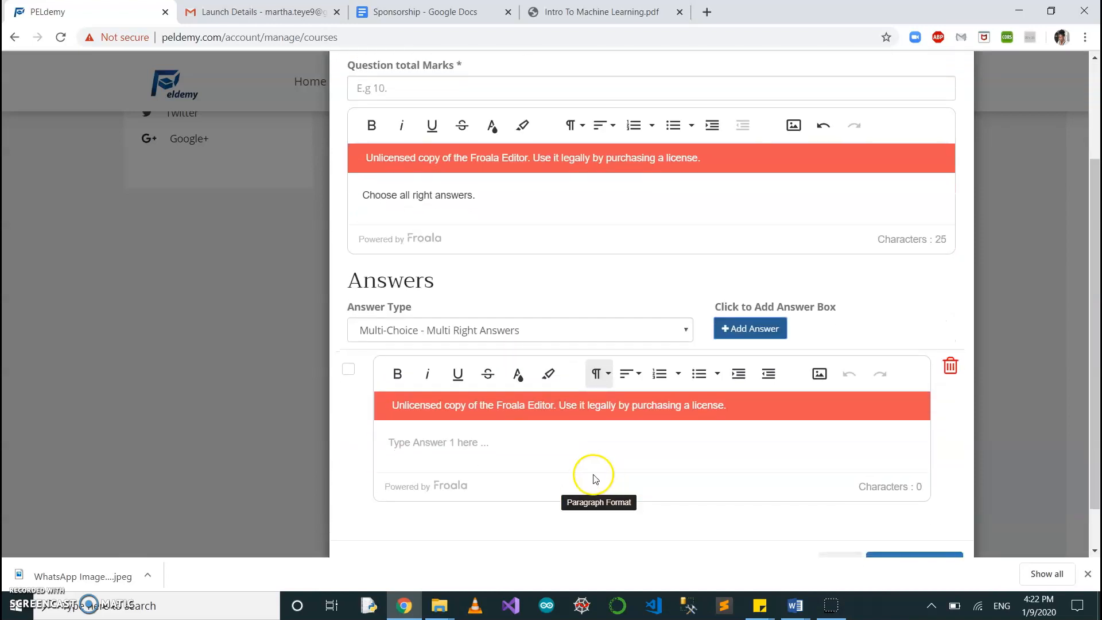
pyautogui.click(508, 448)
pyautogui.write('Boy')
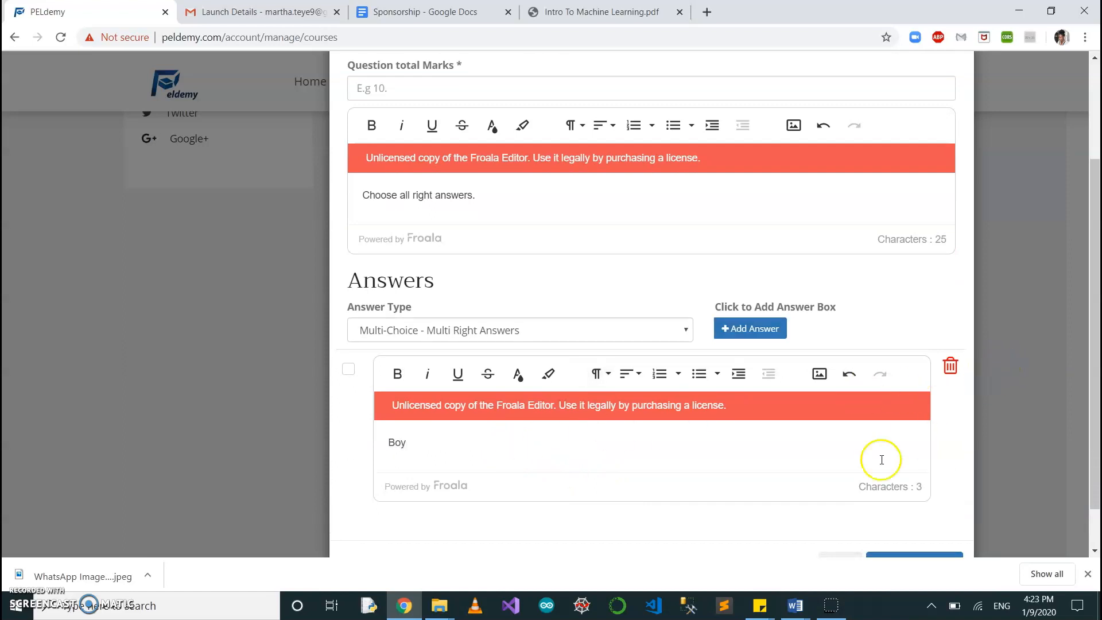
pyautogui.scroll(-1, 881, 457)
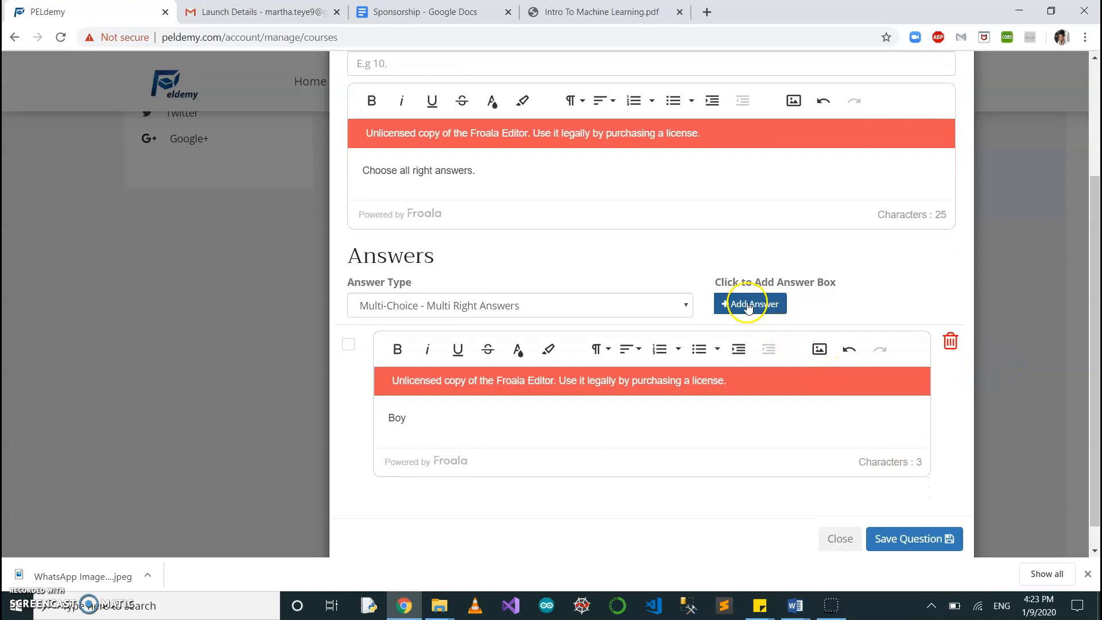
pyautogui.click(347, 346)
# Add a second answer with the text "Girl", leaving it unmarked as a right answer.
pyautogui.click(740, 304)
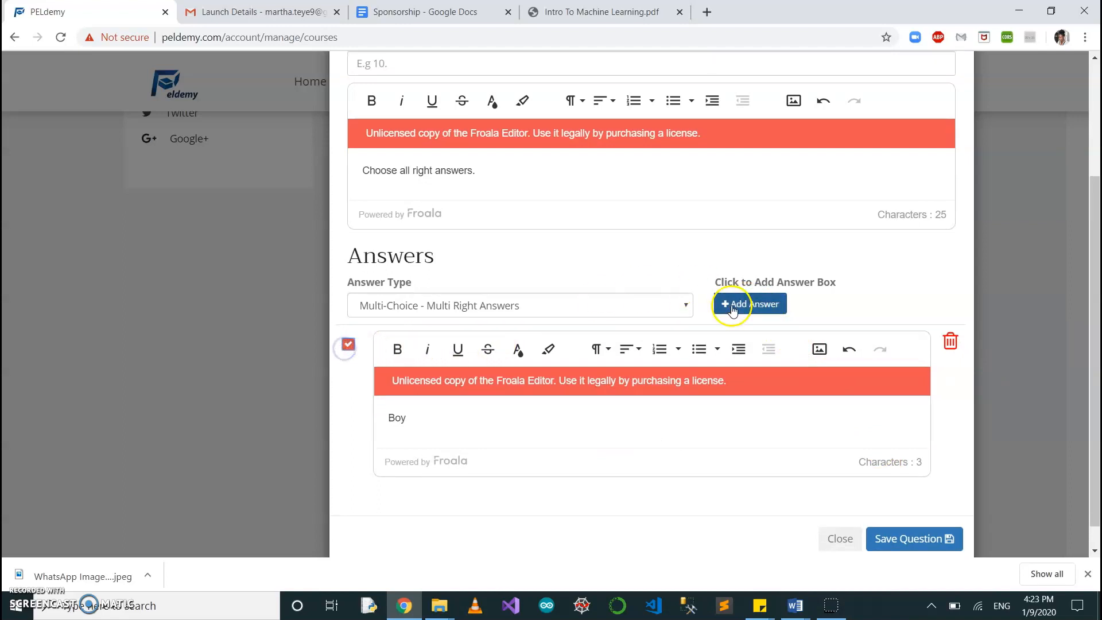
pyautogui.scroll(-3, 527, 481)
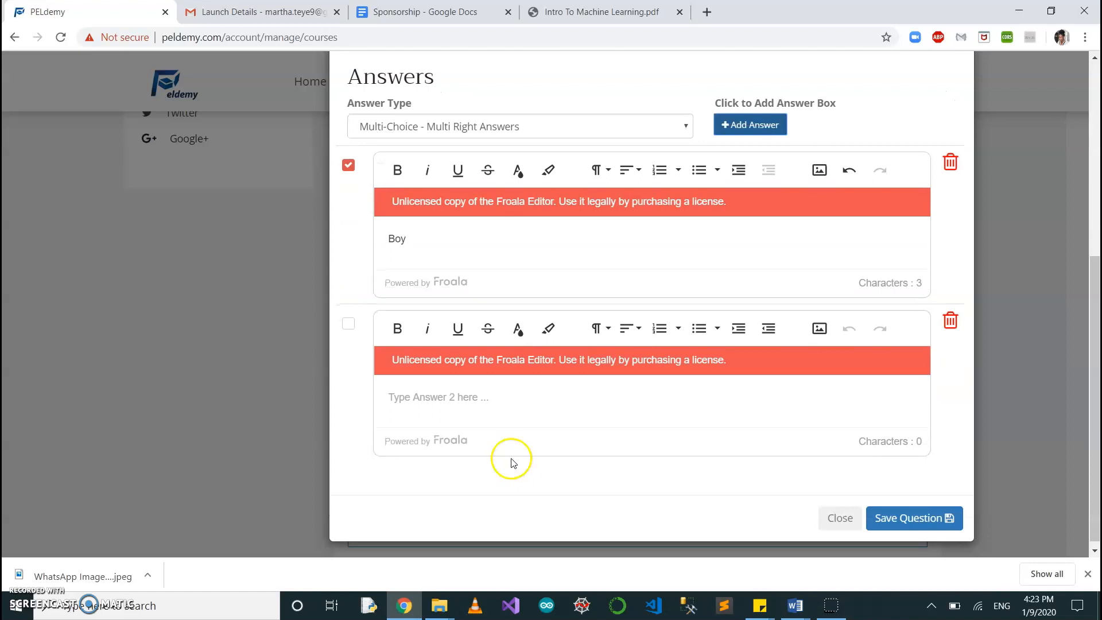
pyautogui.click(487, 402)
pyautogui.write('Girl')
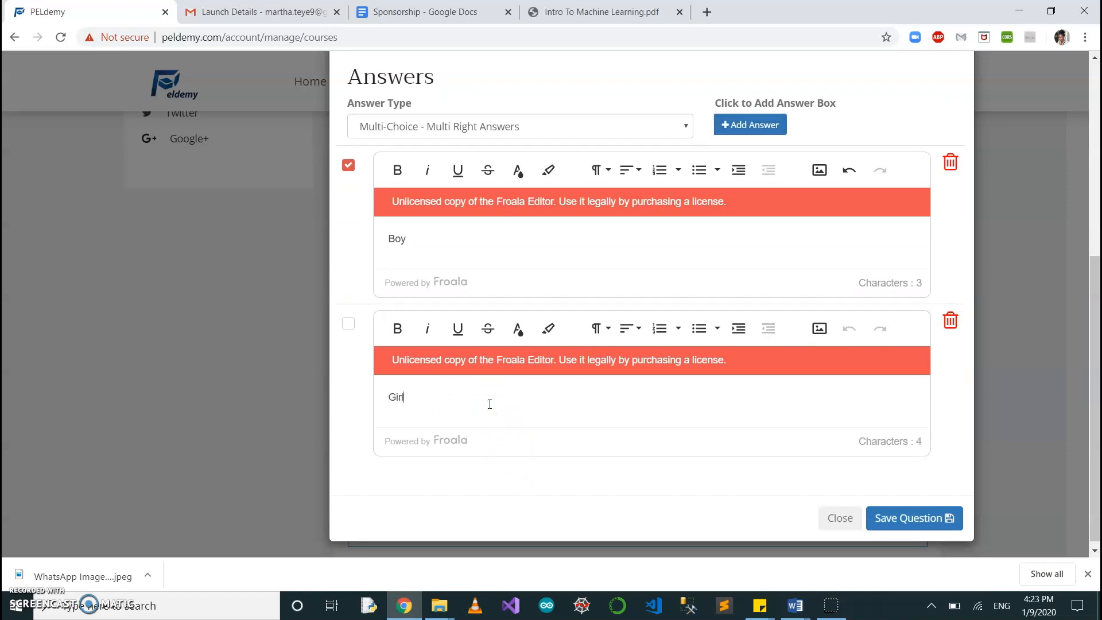
# Add a third answer with the text "None" and mark it as a right answer.
pyautogui.click(741, 124)
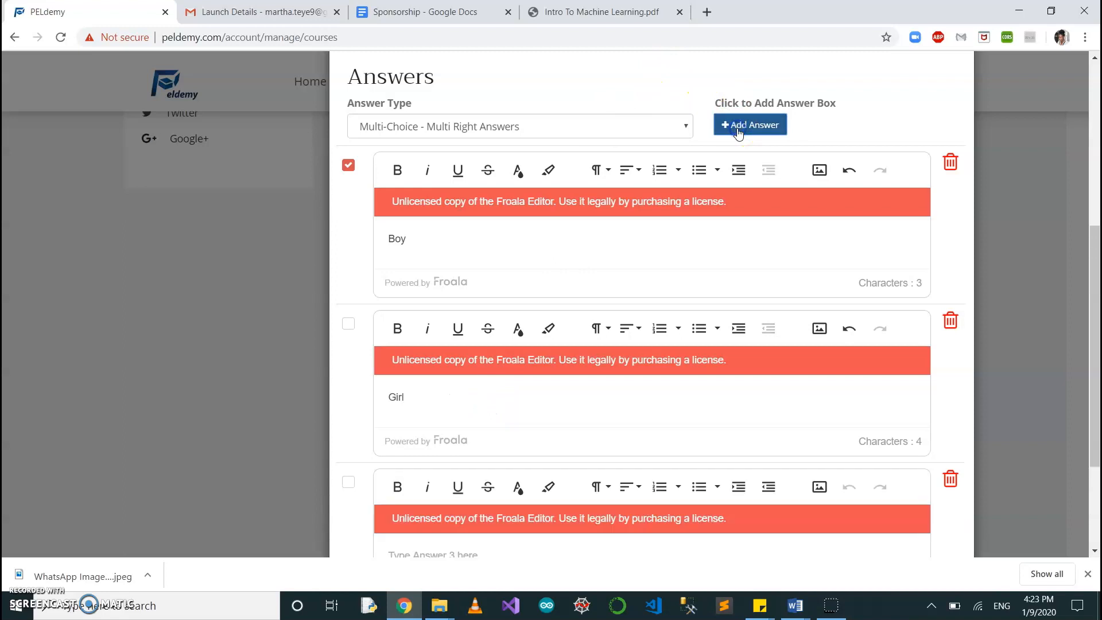
pyautogui.scroll(-3, 539, 364)
pyautogui.click(508, 383)
pyautogui.write('None')
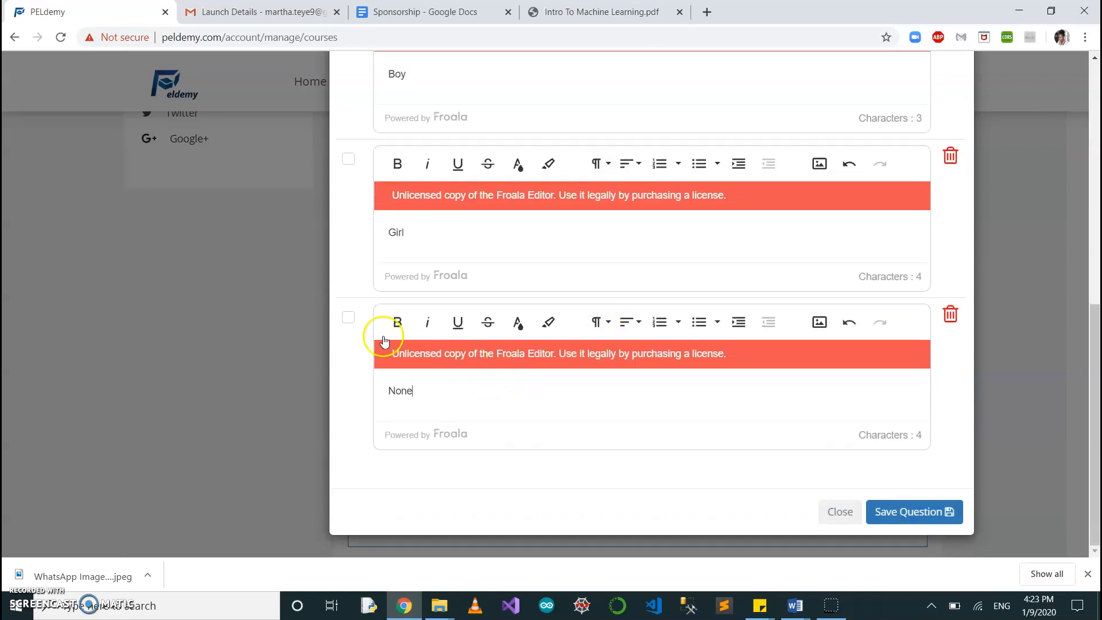
pyautogui.click(348, 316)
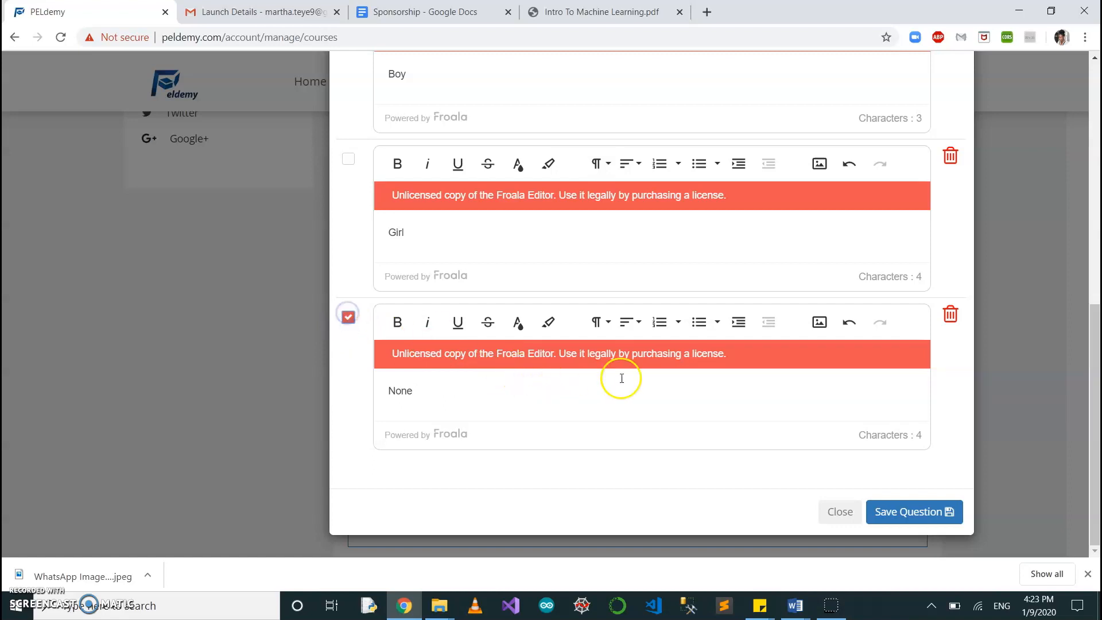
# Set the question's total marks to 1 and save the question.
pyautogui.click(917, 518)
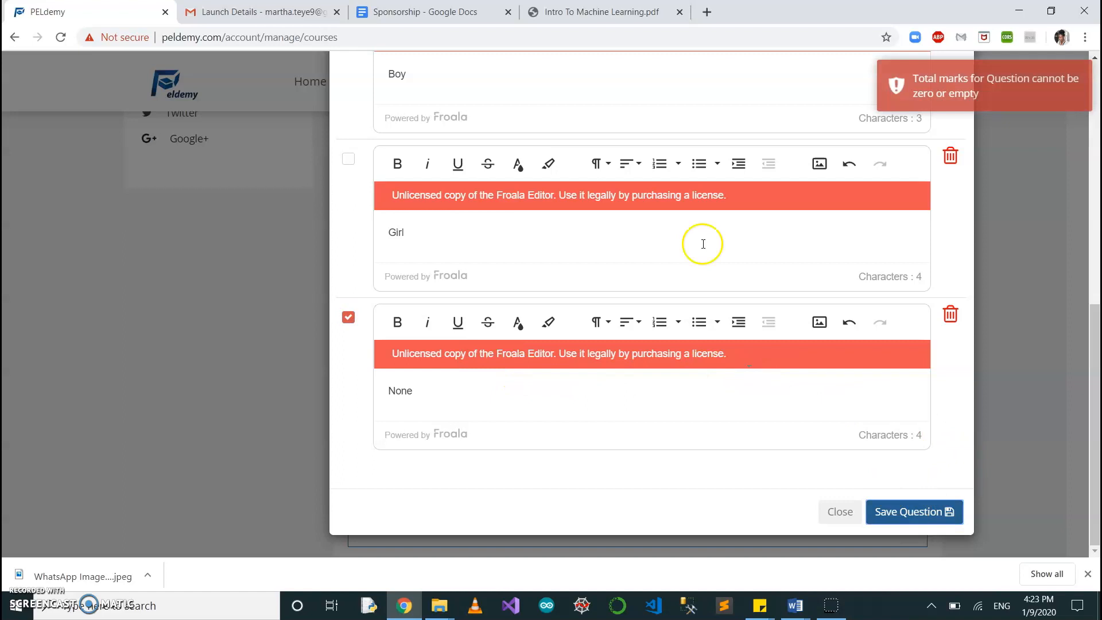
pyautogui.scroll(4, 703, 244)
pyautogui.scroll(3, 546, 169)
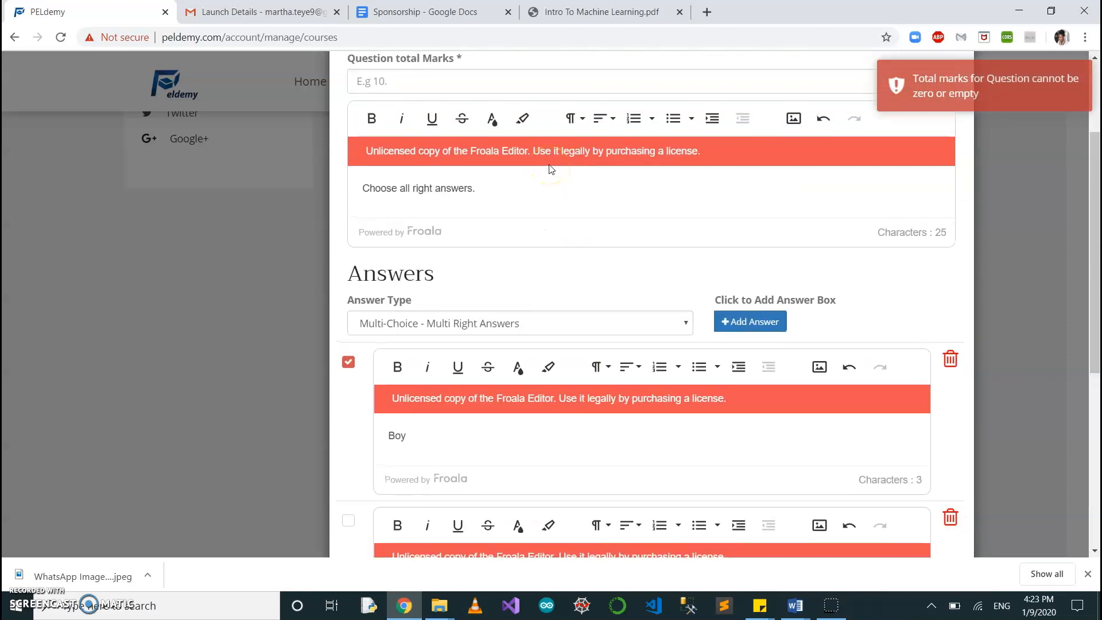
pyautogui.scroll(1, 463, 259)
pyautogui.click(451, 149)
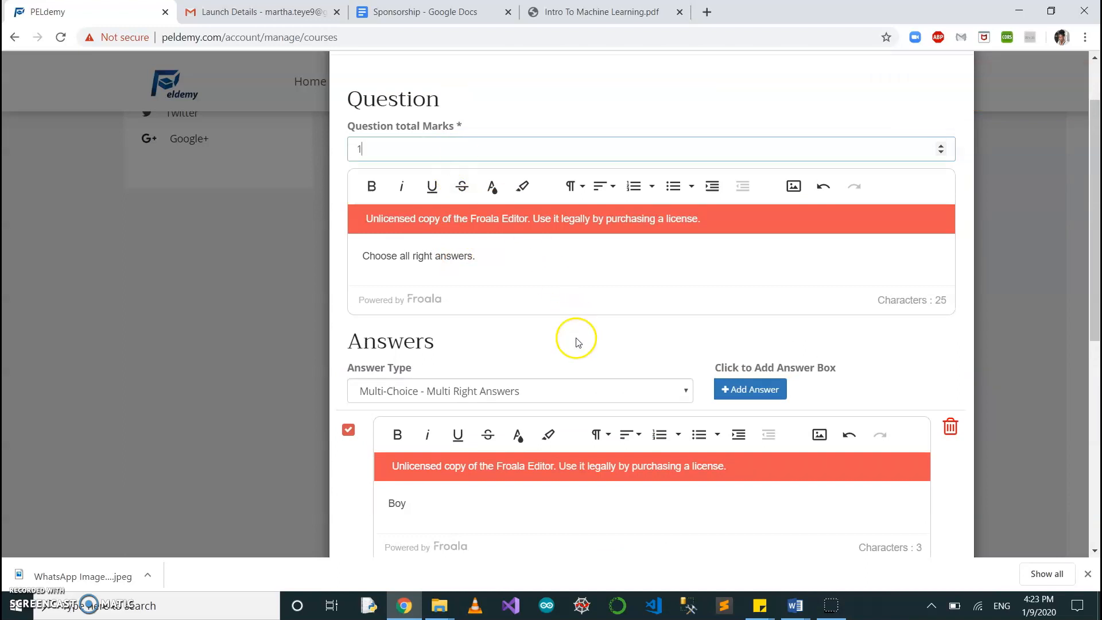
pyautogui.scroll(-4, 577, 355)
pyautogui.scroll(-3, 580, 372)
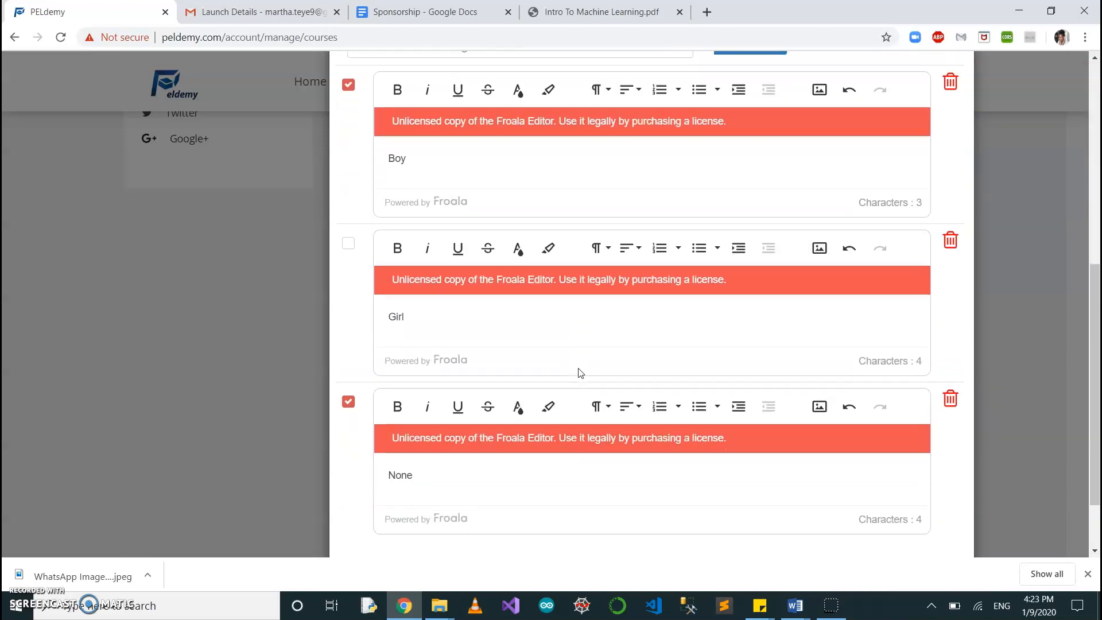
pyautogui.click(942, 516)
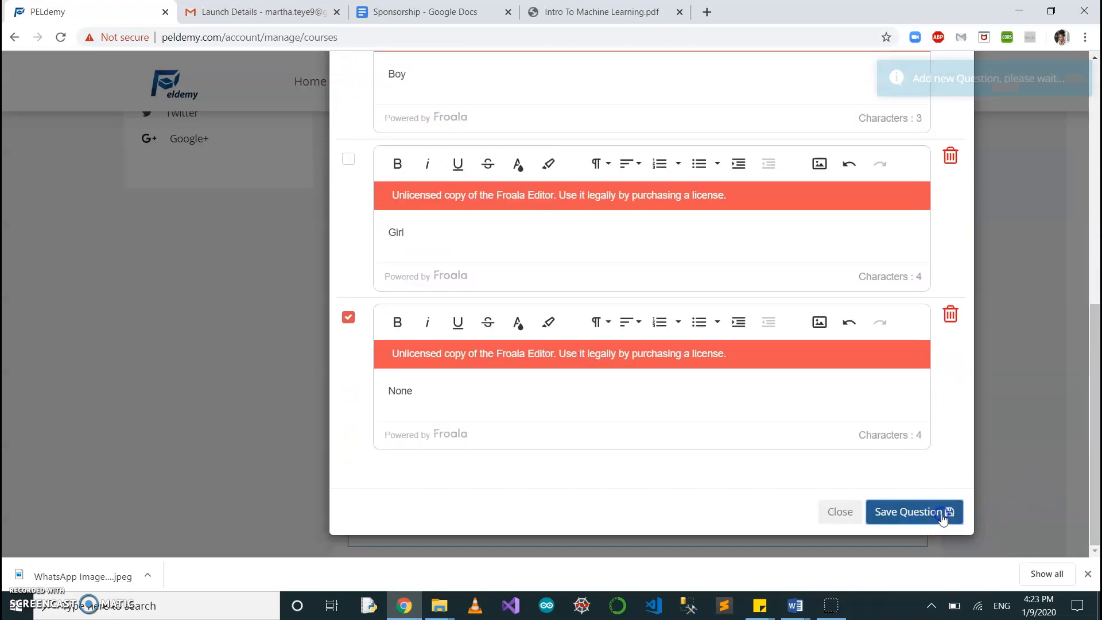
# Check the lesson's upload options for the instructional video and the cover image without uploading a file.
pyautogui.scroll(-5, 761, 409)
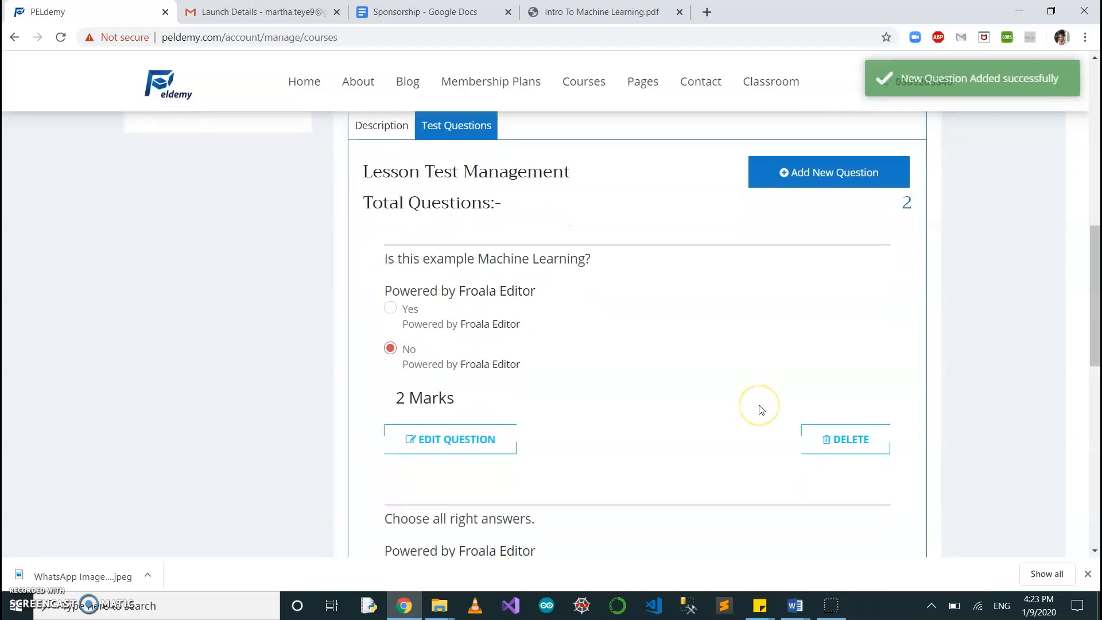
pyautogui.scroll(10, 760, 409)
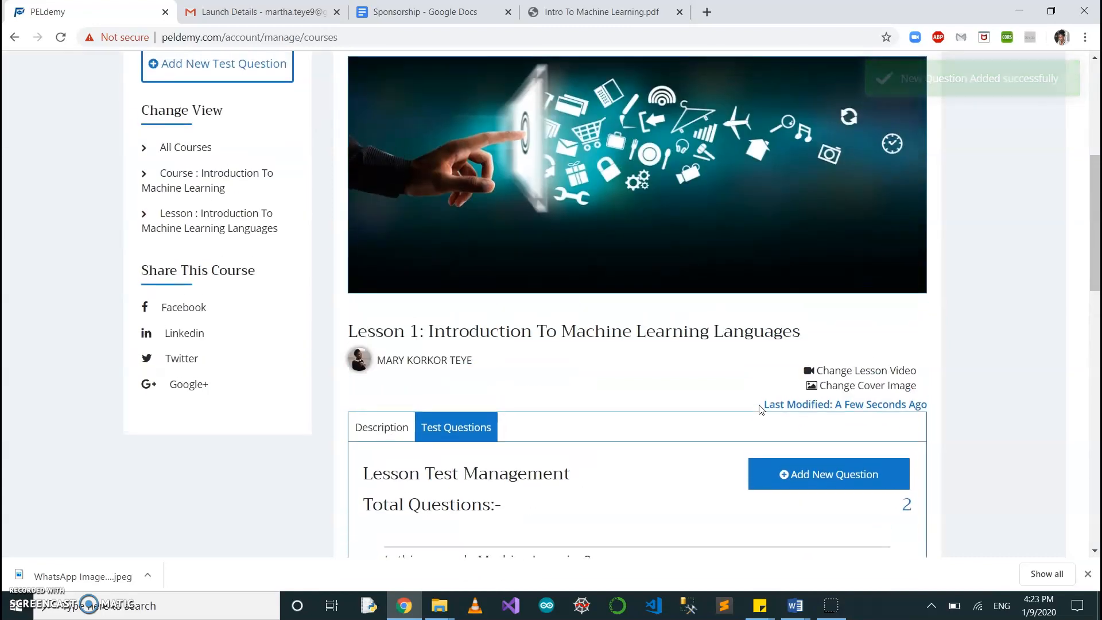
pyautogui.scroll(-4, 761, 408)
pyautogui.scroll(3, 760, 408)
pyautogui.scroll(2, 761, 409)
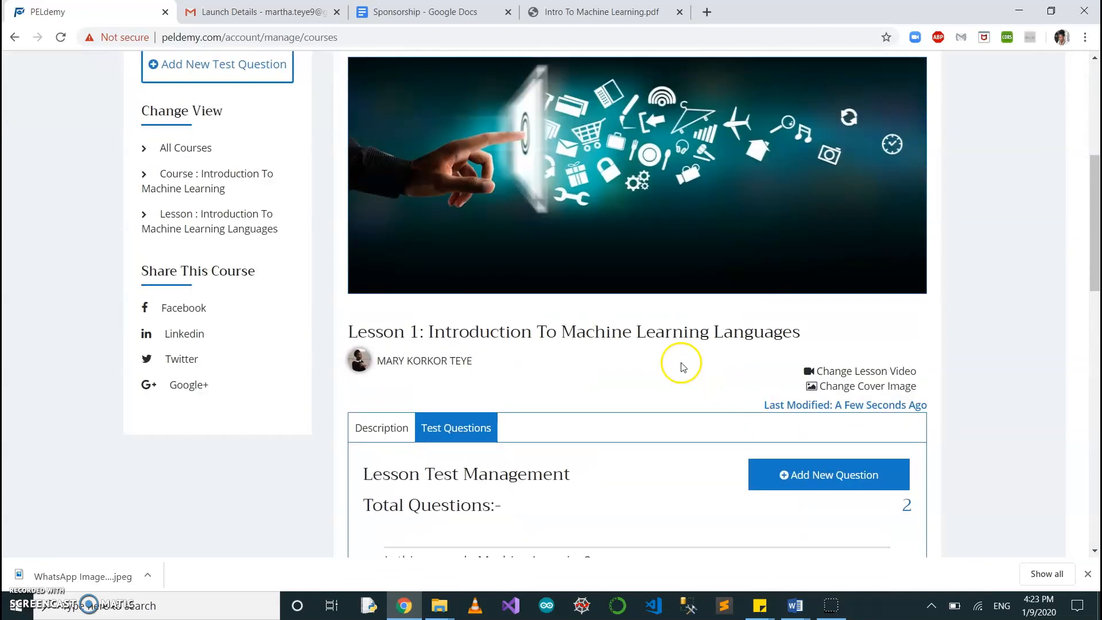
pyautogui.click(870, 372)
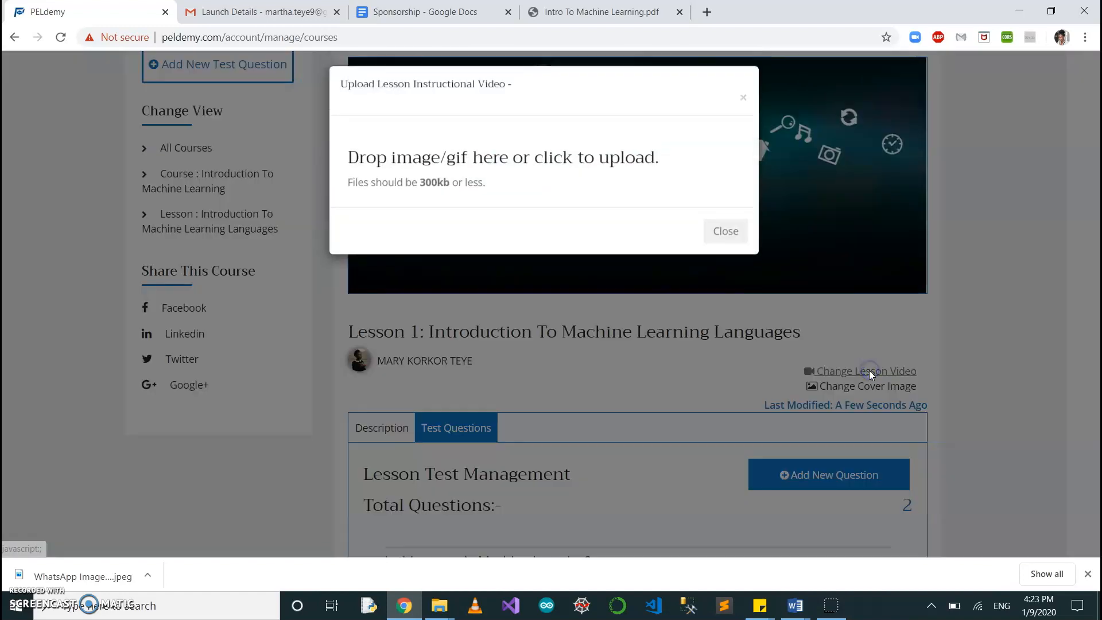
pyautogui.click(744, 105)
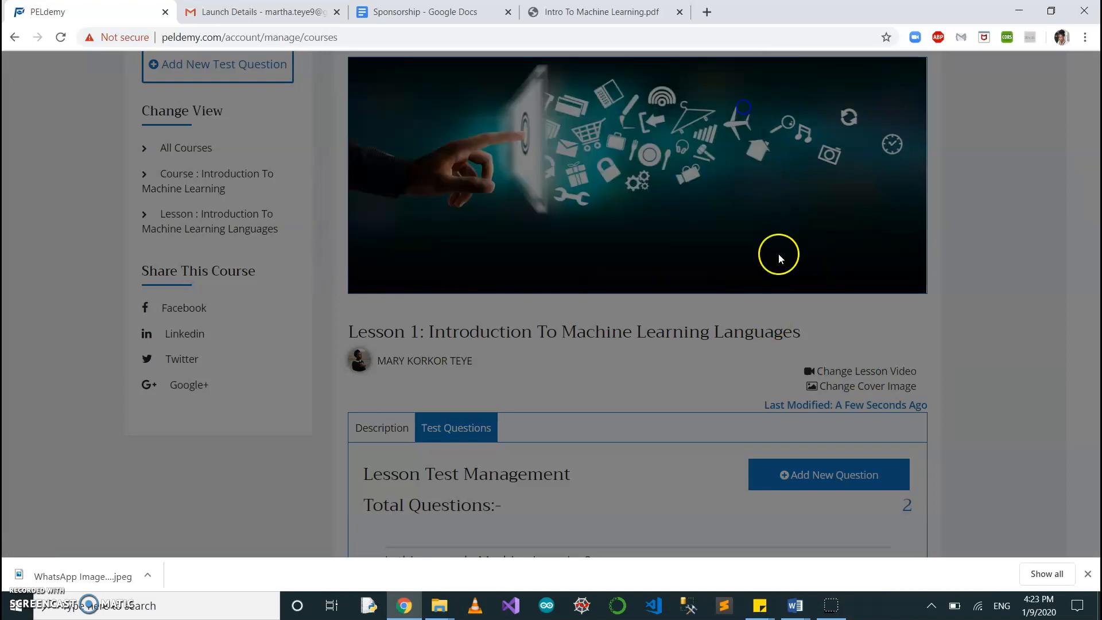
pyautogui.click(827, 388)
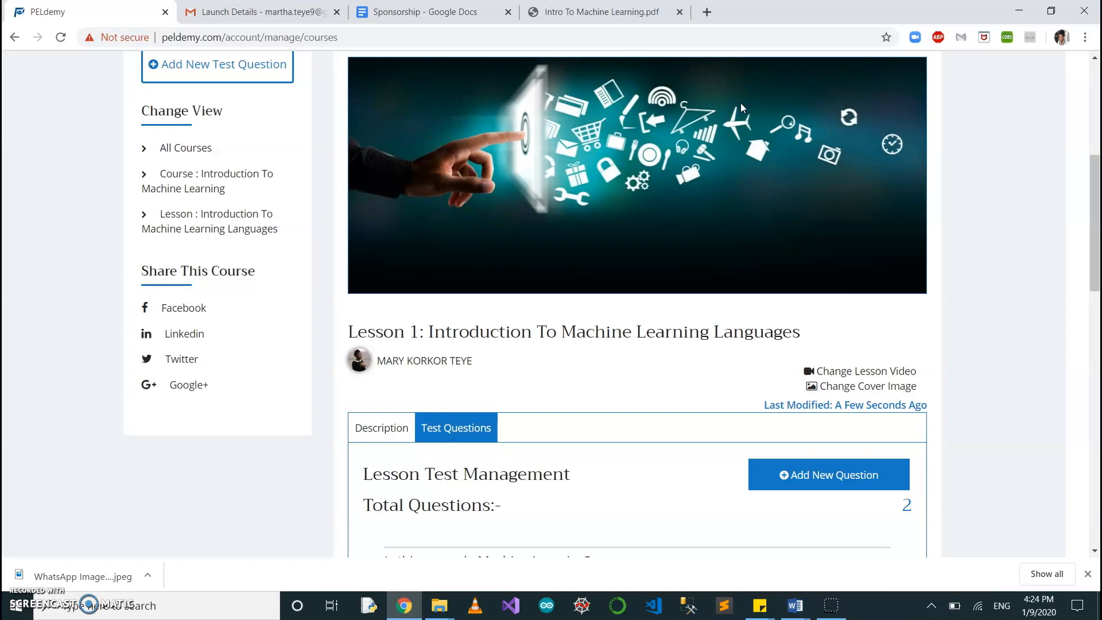
# Review the lesson's saved test questions and its description.
pyautogui.scroll(-8, 628, 479)
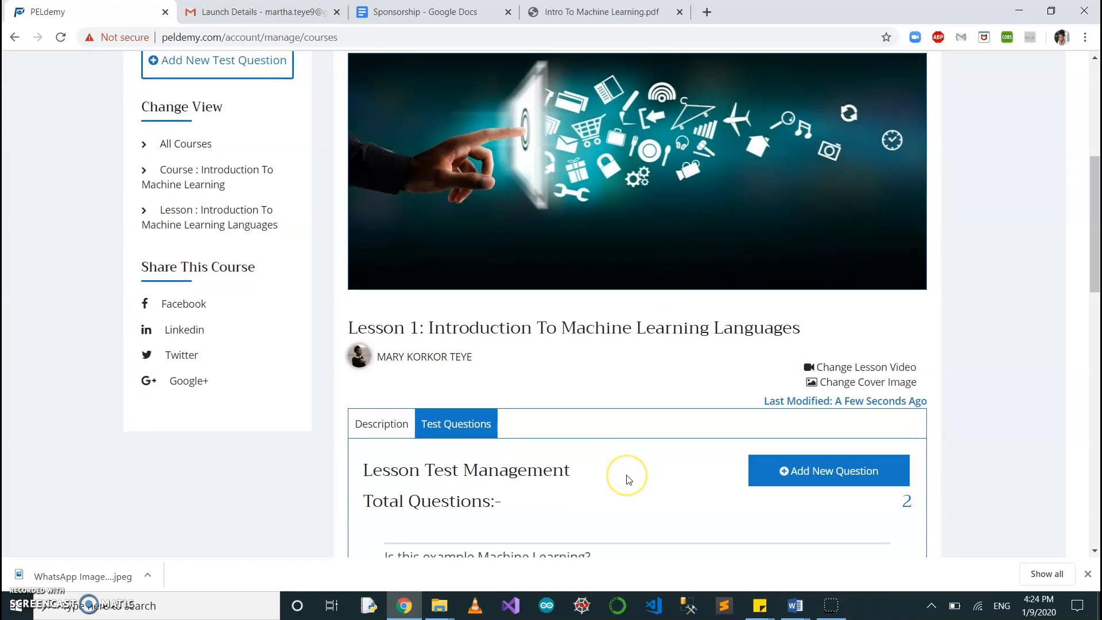
pyautogui.scroll(-5, 629, 479)
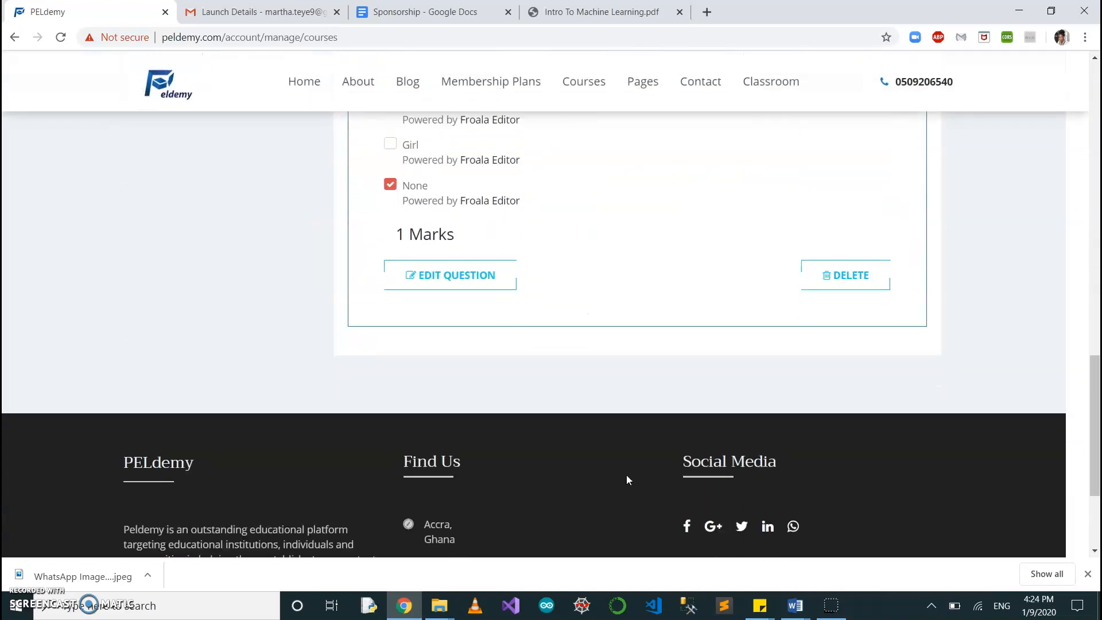
pyautogui.scroll(10, 629, 479)
pyautogui.scroll(2, 629, 479)
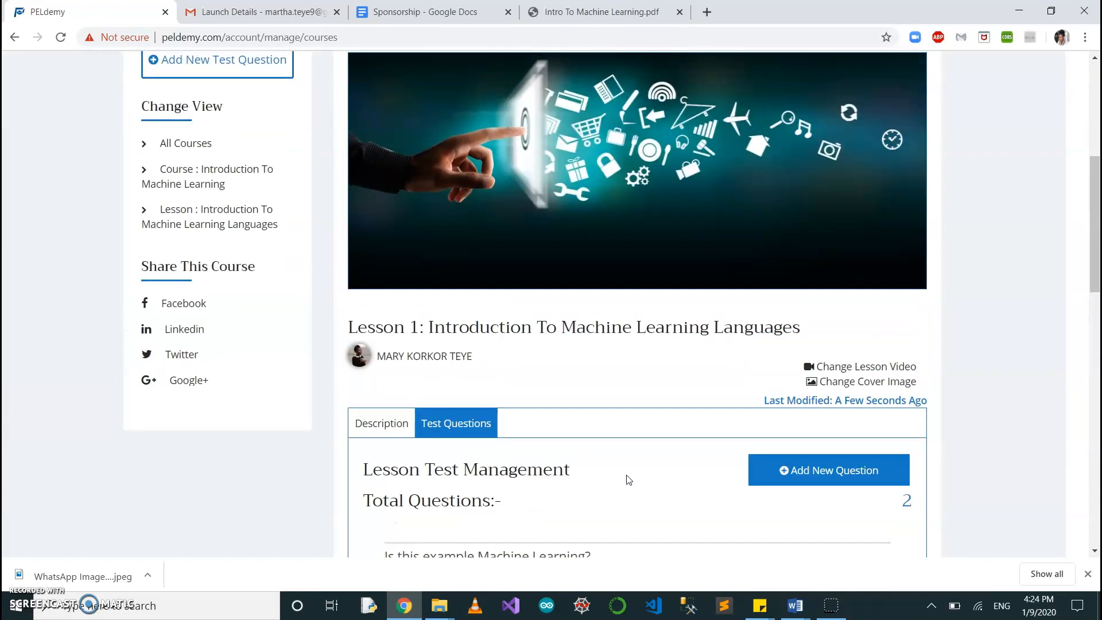
pyautogui.click(379, 426)
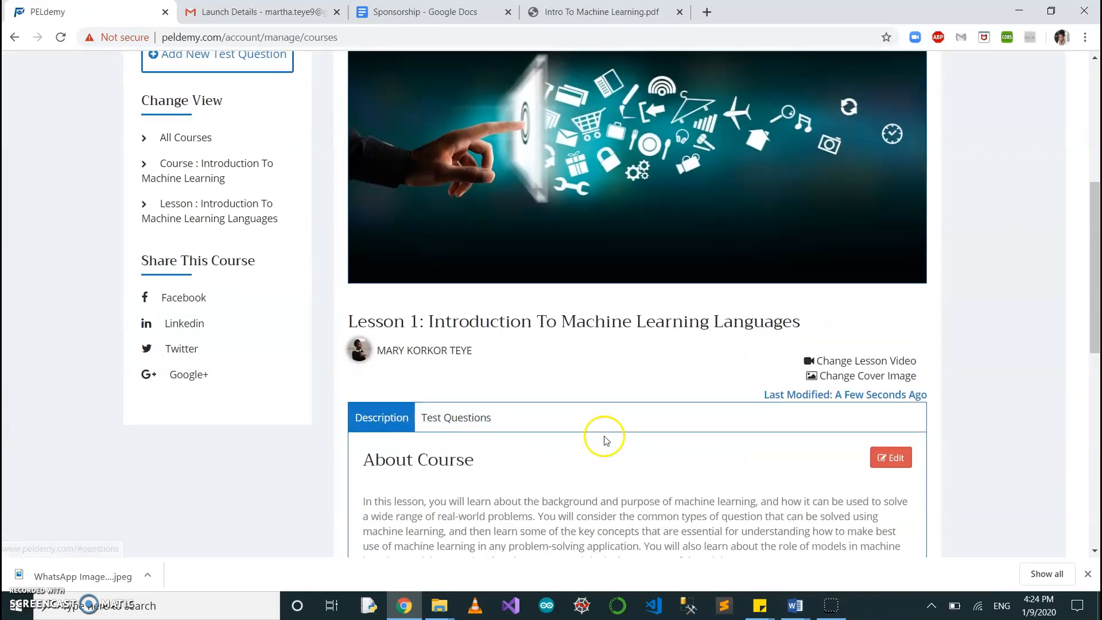
pyautogui.scroll(-5, 603, 438)
# Return to the list of all courses and find the Introduction To Machine Learning course.
pyautogui.scroll(7, 605, 440)
pyautogui.scroll(2, 605, 438)
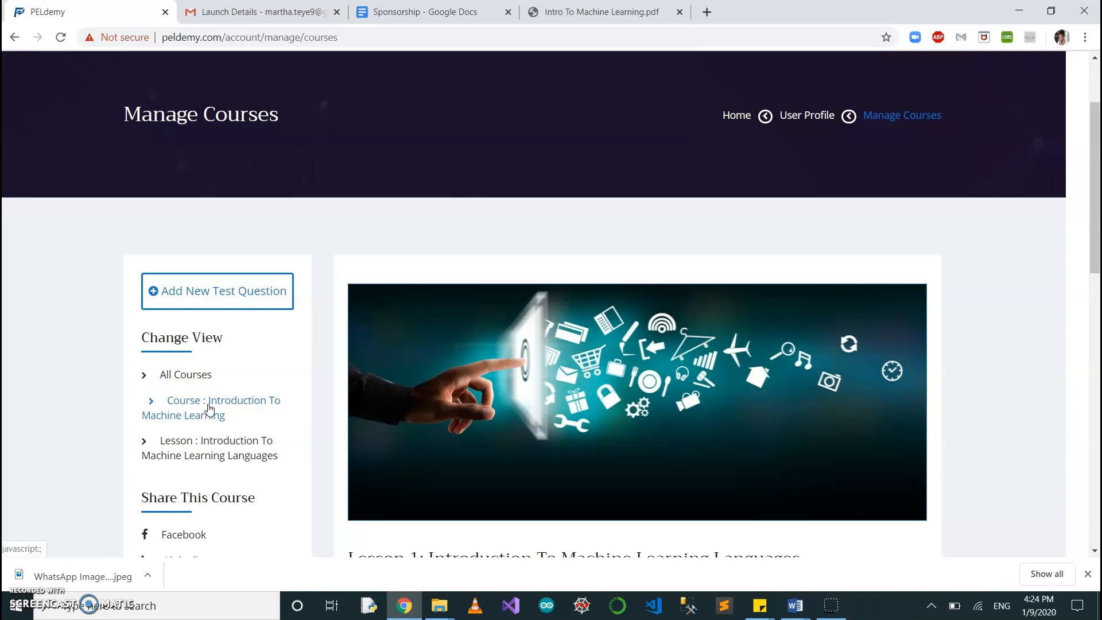
pyautogui.click(192, 373)
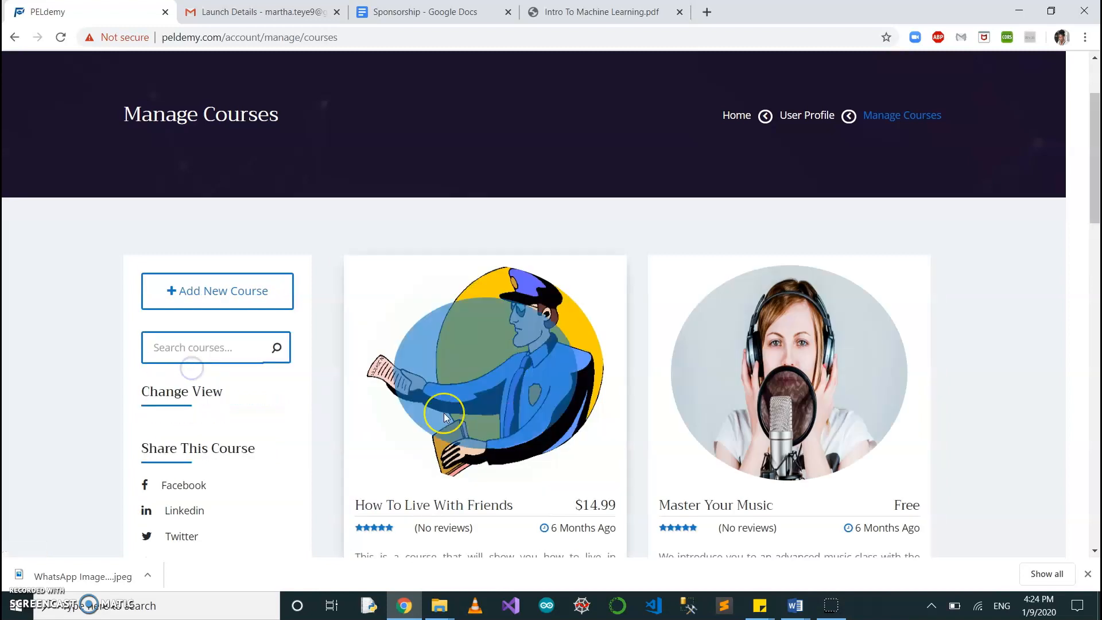
pyautogui.scroll(-4, 439, 413)
pyautogui.scroll(-12, 443, 413)
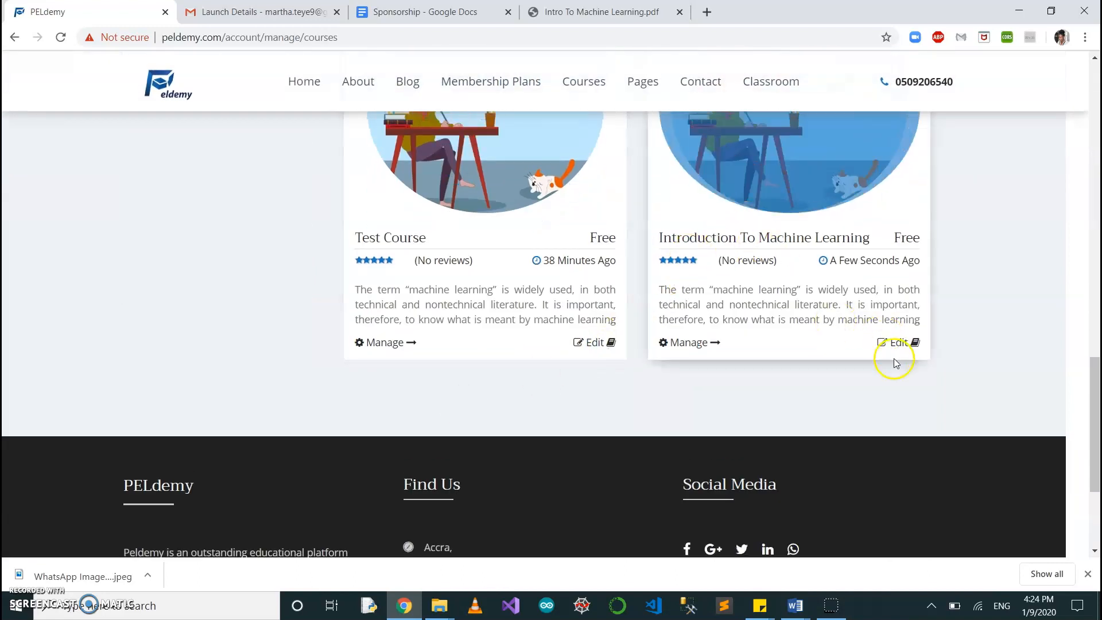
# Check the editable details of the Introduction To Machine Learning course and close them without saving.
pyautogui.click(897, 342)
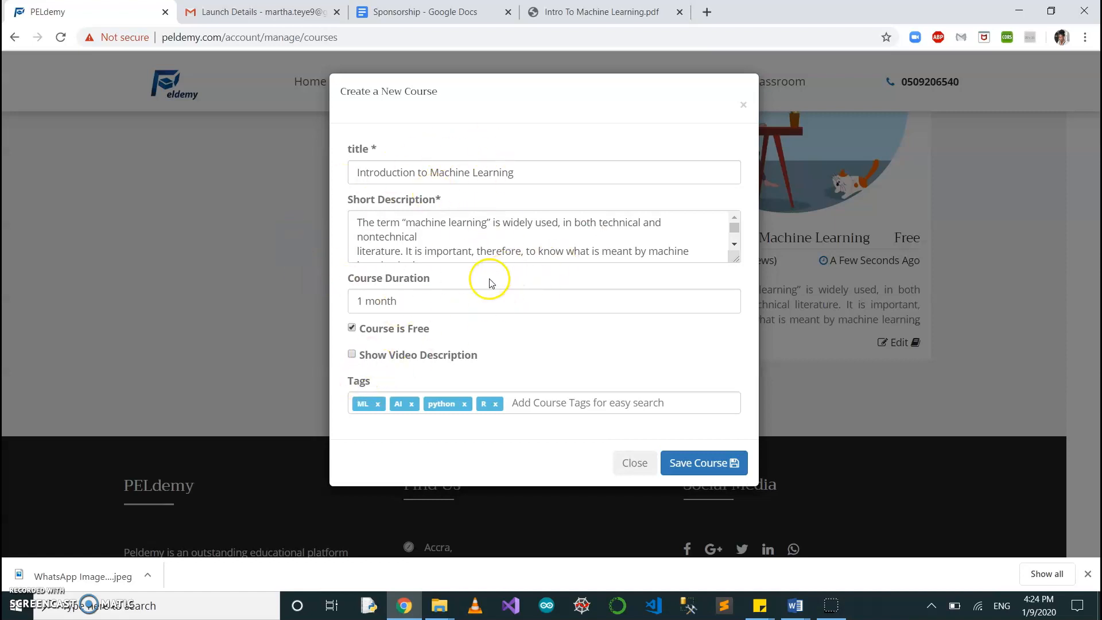
pyautogui.click(743, 108)
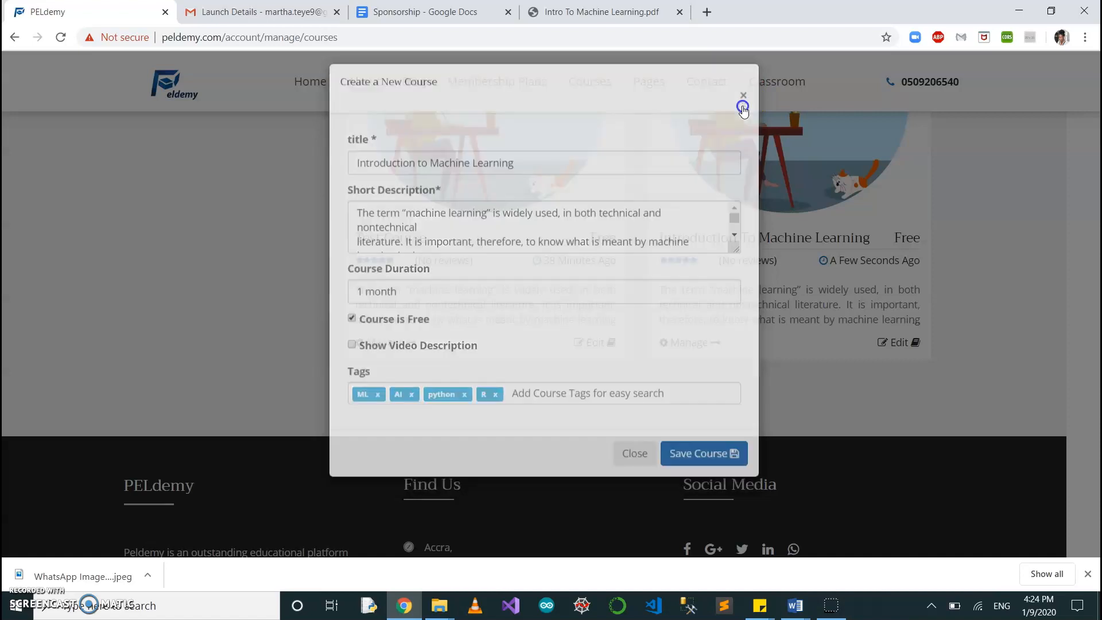
pyautogui.scroll(2, 780, 205)
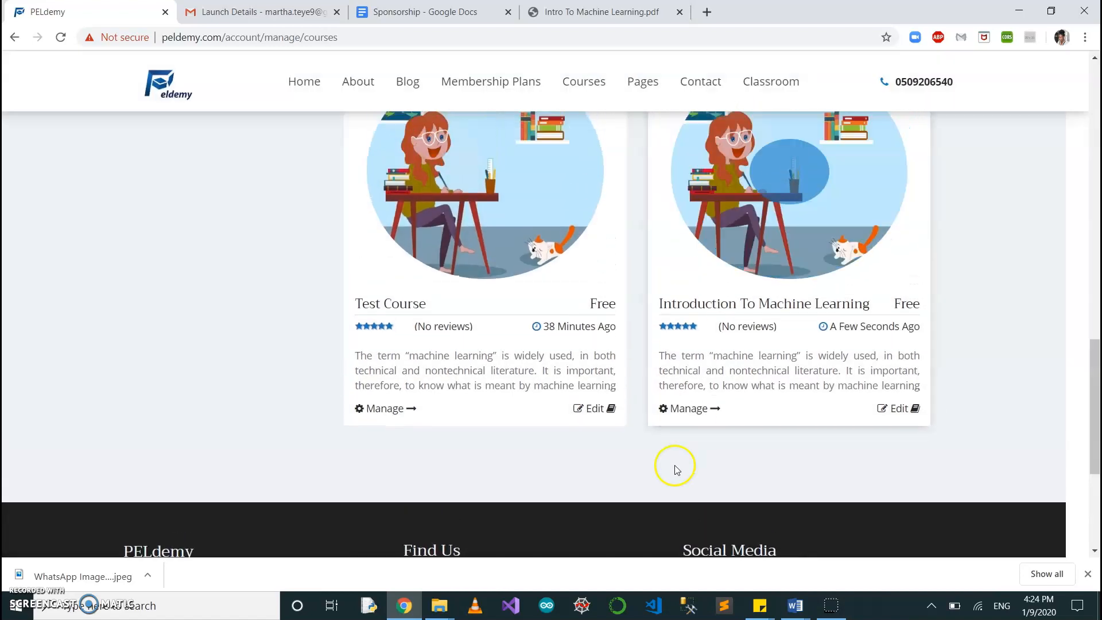
# Open the Introduction To Machine Learning course for management and review its description and lesson list.
pyautogui.click(690, 408)
pyautogui.scroll(3, 535, 300)
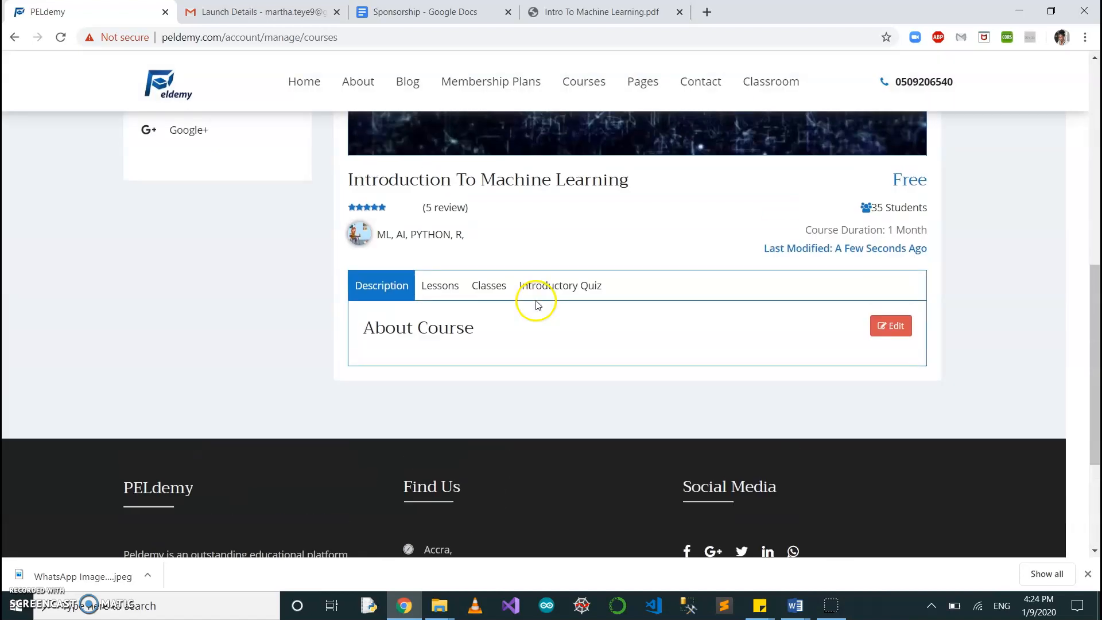
pyautogui.click(446, 289)
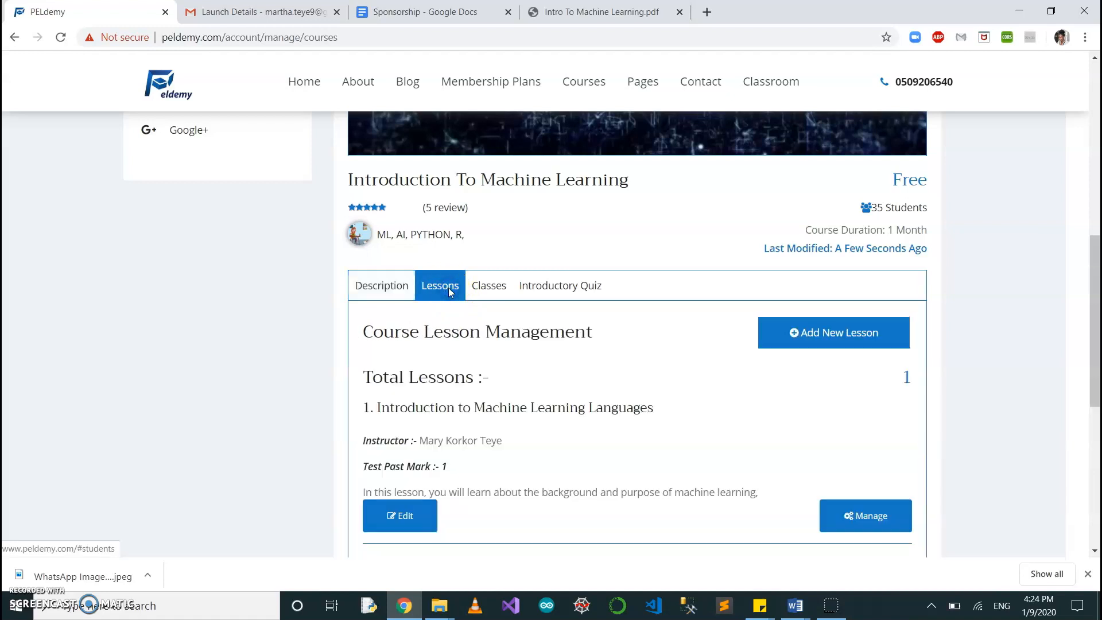
pyautogui.click(386, 285)
pyautogui.click(440, 286)
pyautogui.scroll(-1, 500, 368)
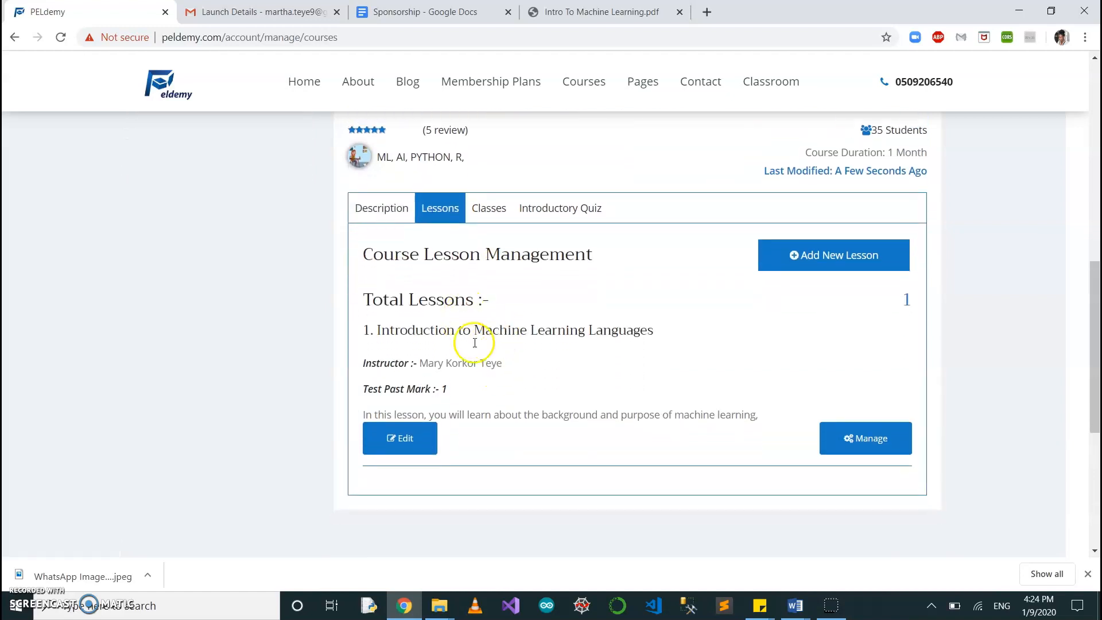
pyautogui.click(869, 257)
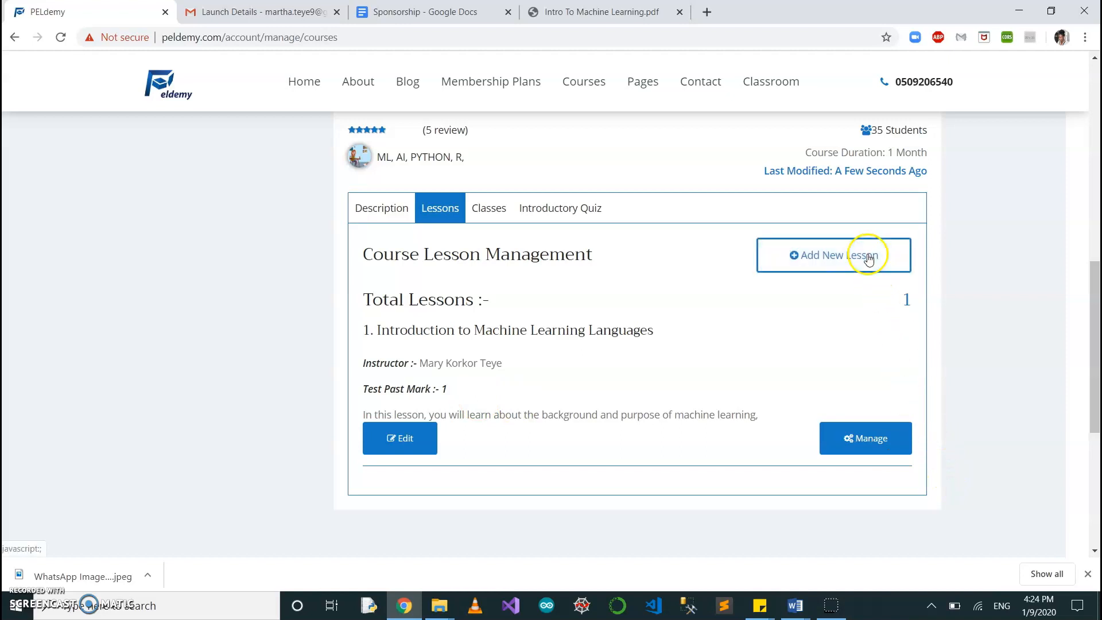
# Review the course's class management and introductory quiz sections.
pyautogui.click(500, 210)
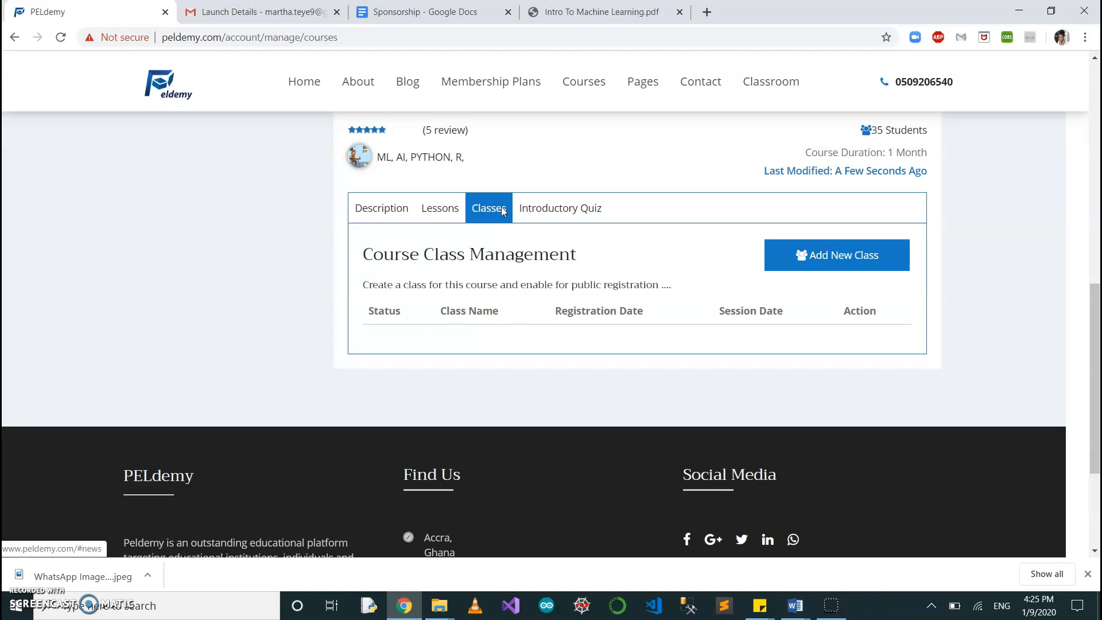
pyautogui.click(543, 210)
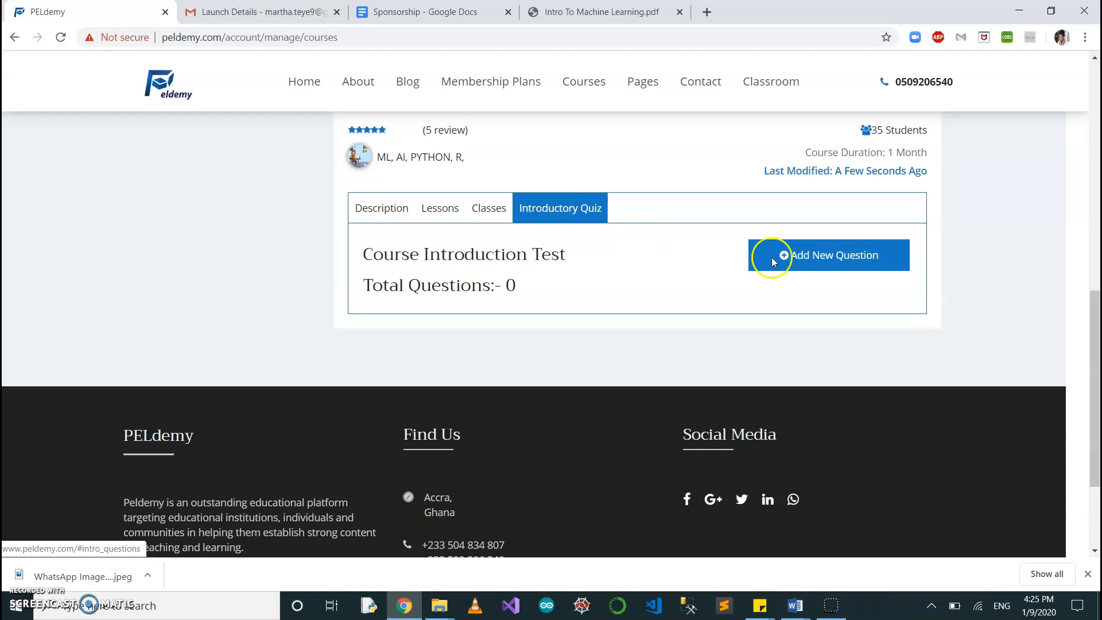
pyautogui.click(486, 221)
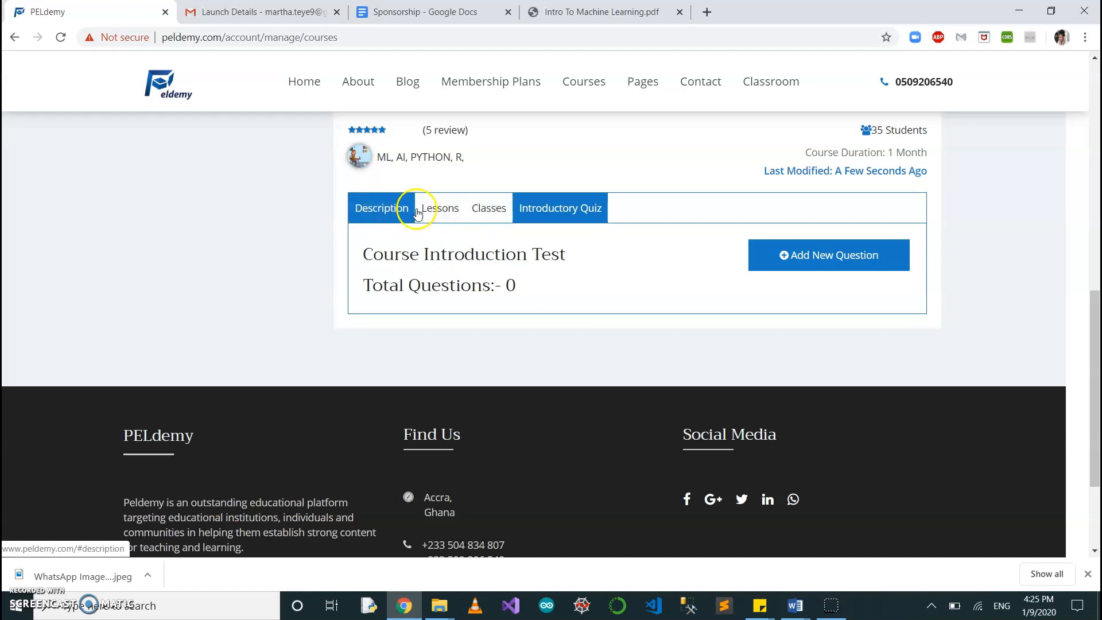
# Return to the course's lessons and look over the course header and lesson details.
pyautogui.click(439, 210)
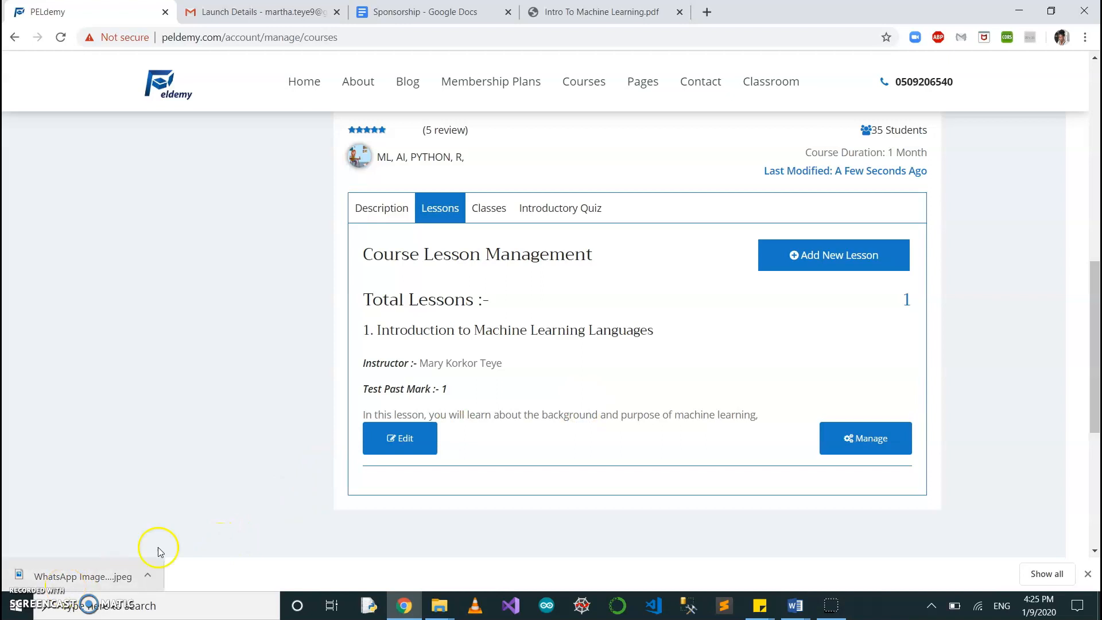
pyautogui.scroll(7, 545, 347)
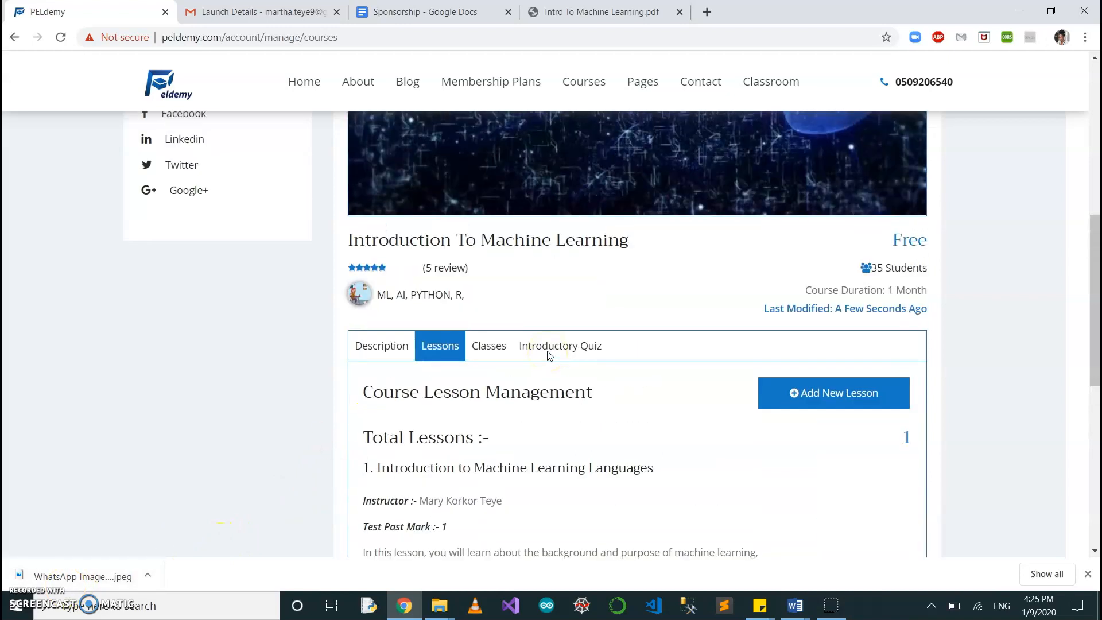
pyautogui.scroll(2, 547, 356)
pyautogui.scroll(-7, 547, 356)
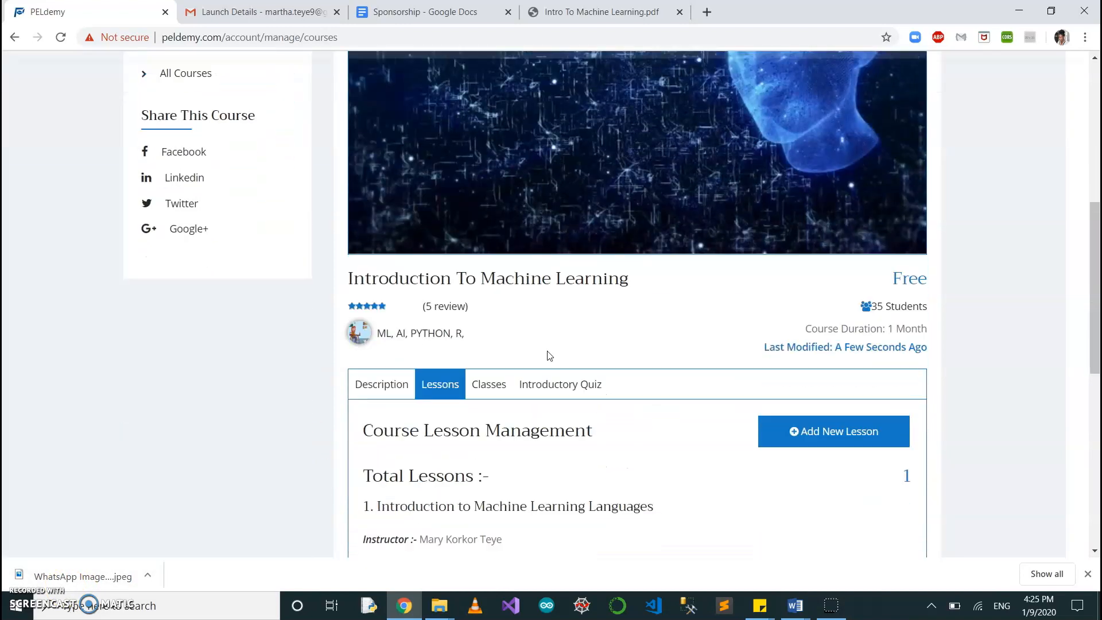
pyautogui.scroll(-2, 549, 355)
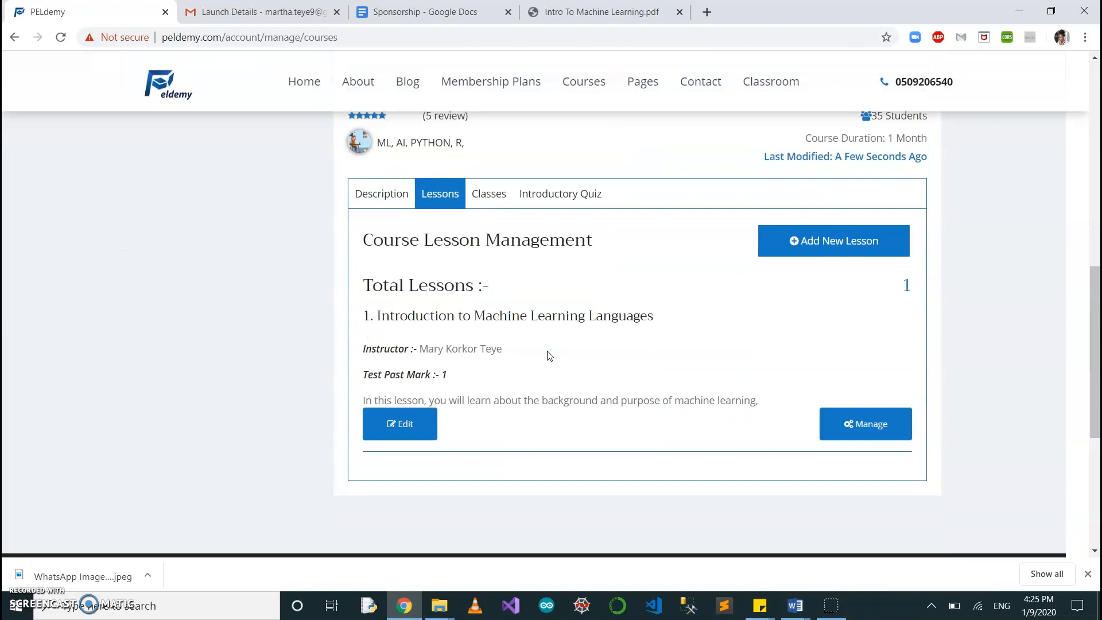